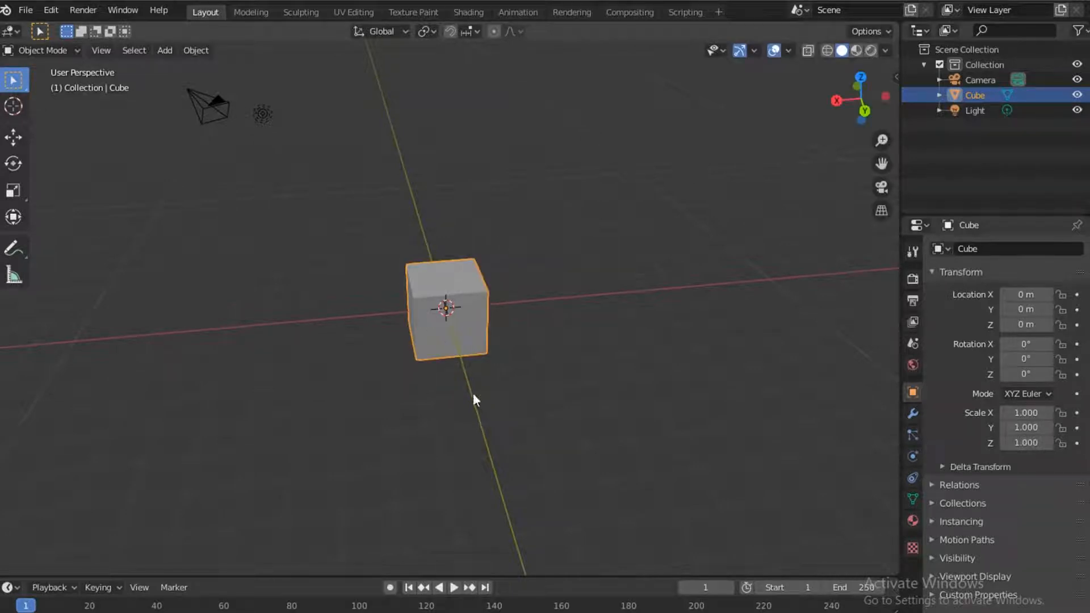
pyautogui.press('g')
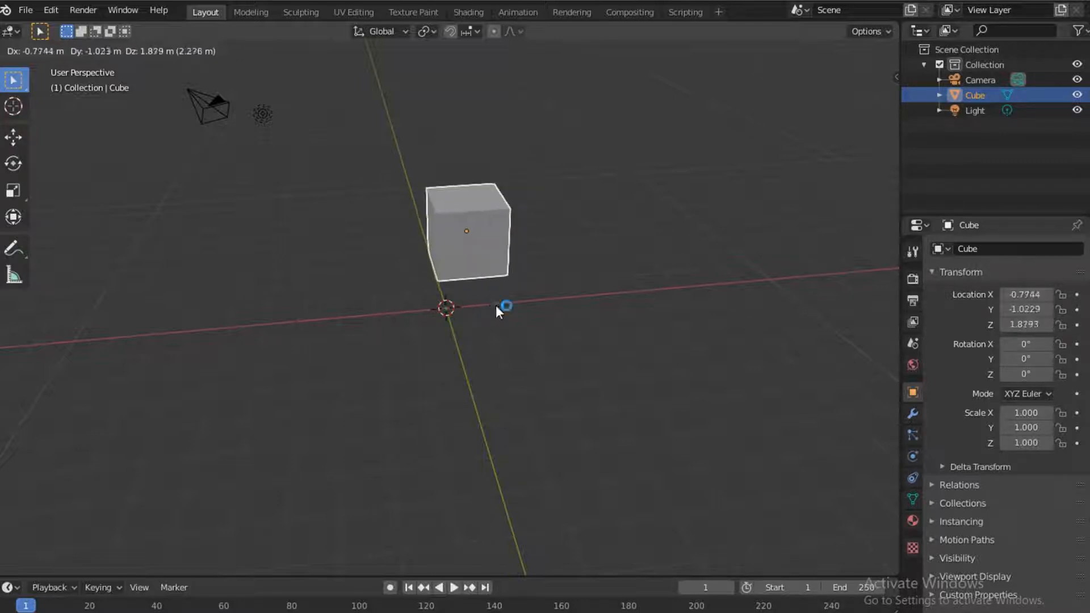
pyautogui.rightClick(495, 305)
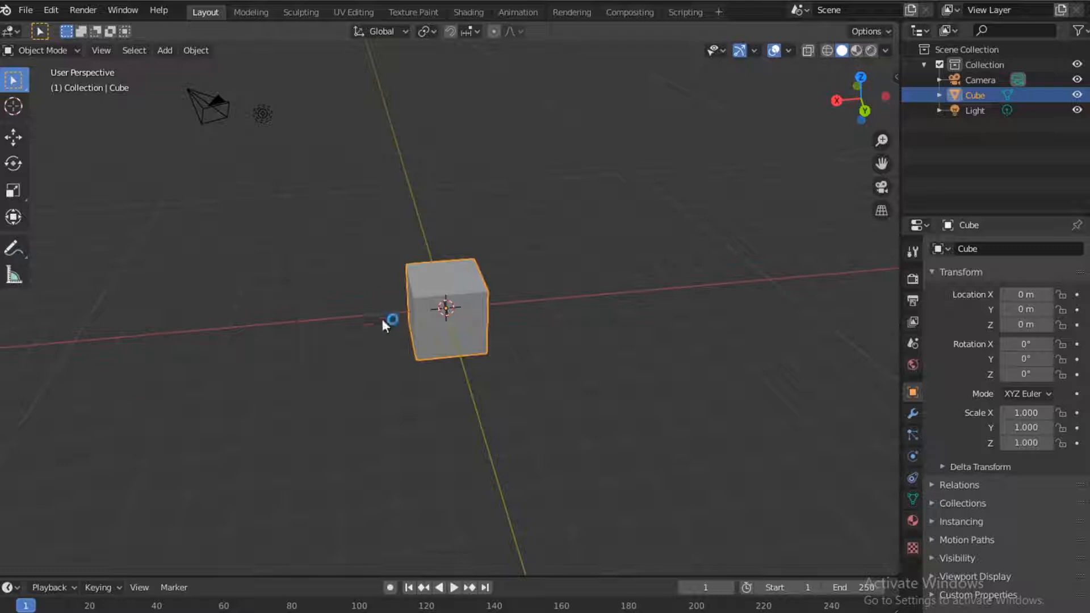
pyautogui.press('r')
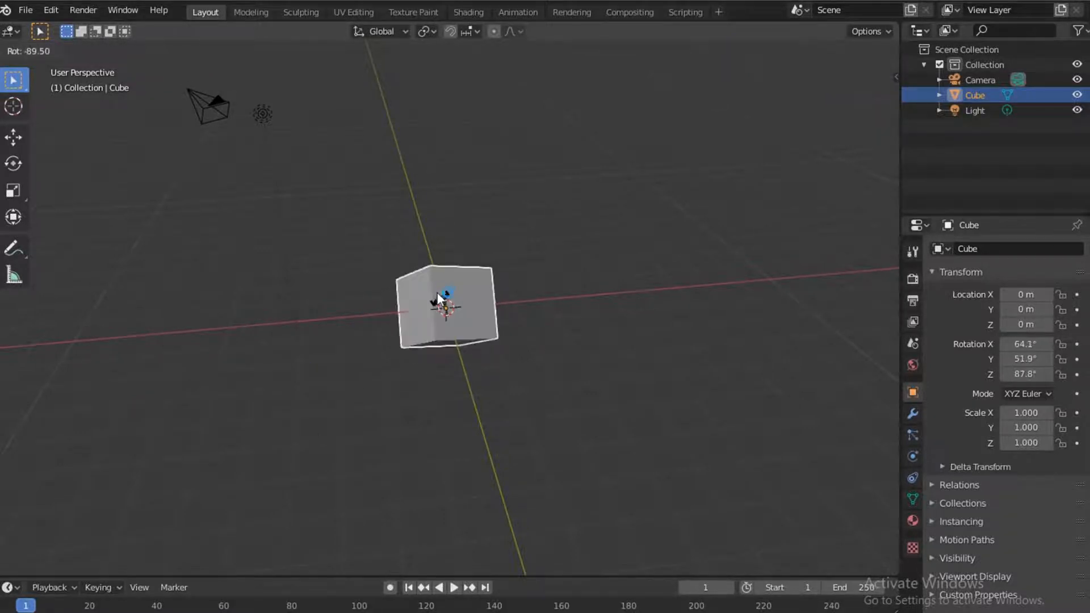
pyautogui.rightClick(423, 265)
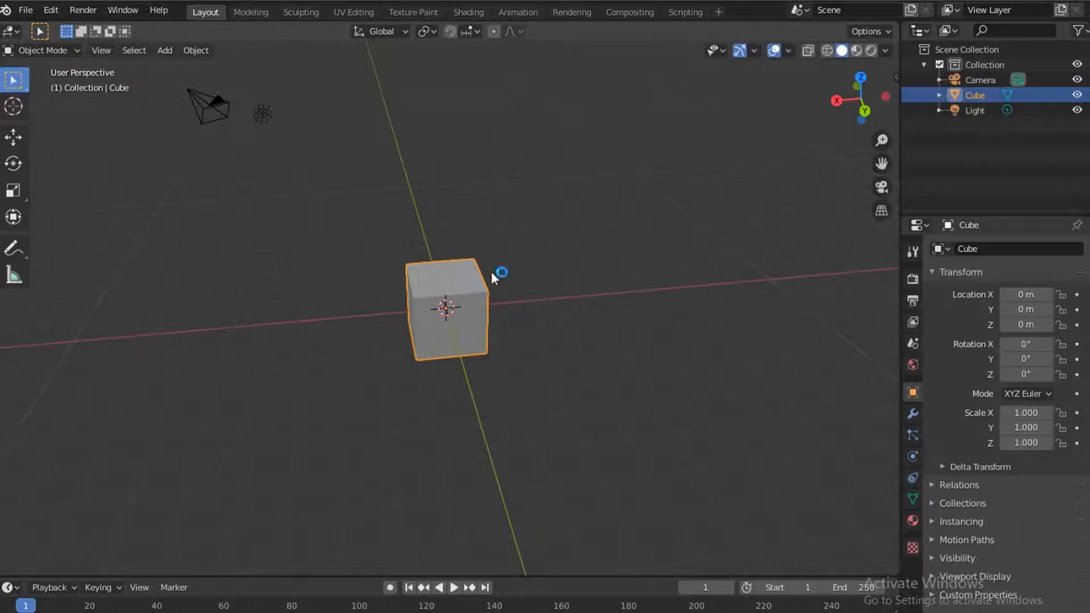
# Move the cube freely away from the world origin and clear its location.
pyautogui.press('g')
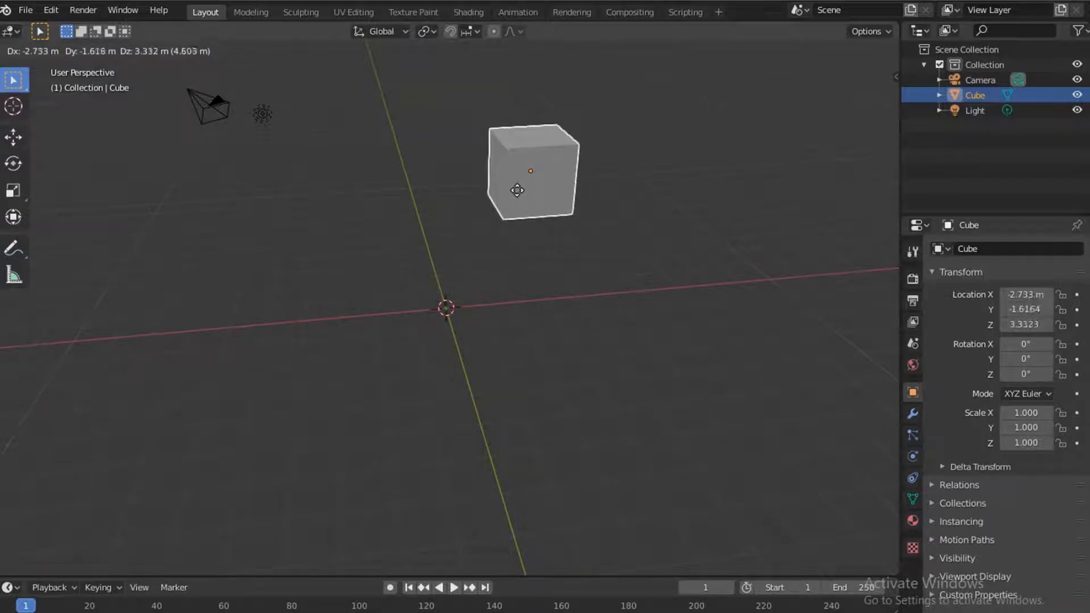
pyautogui.click(519, 195)
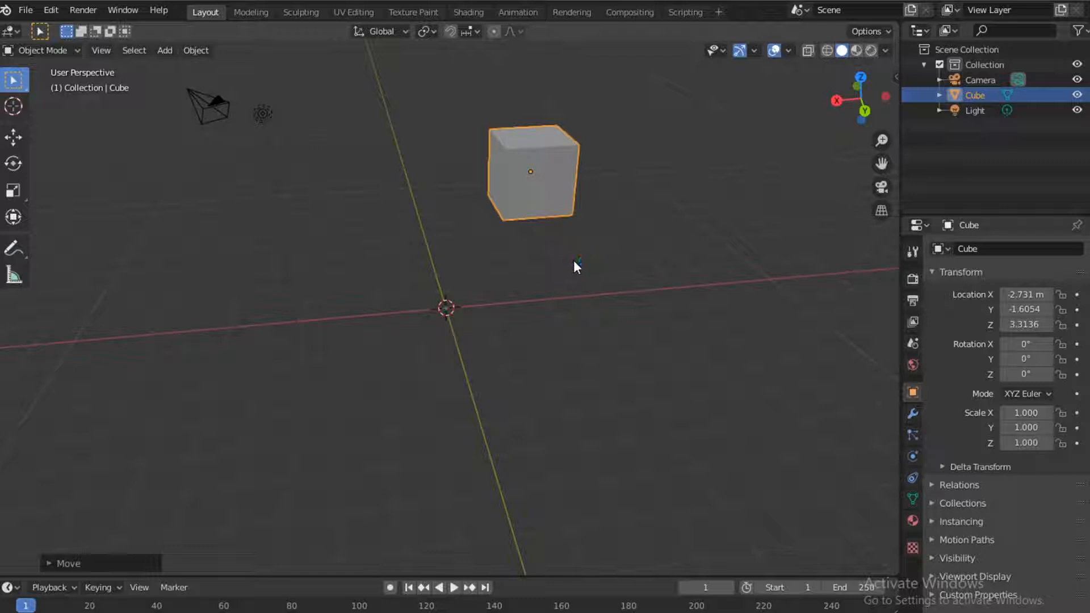
pyautogui.hotkey('alt', 'g')
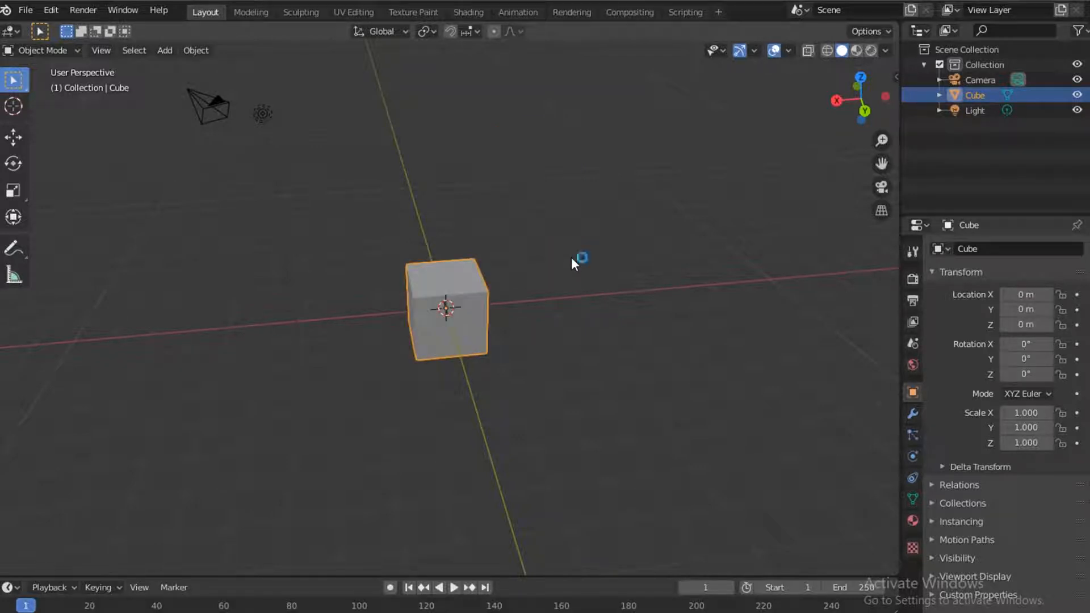
# Select the scene's camera and look at the cube through the camera view.
pyautogui.moveTo(863, 105); pyautogui.dragTo(763, 94)
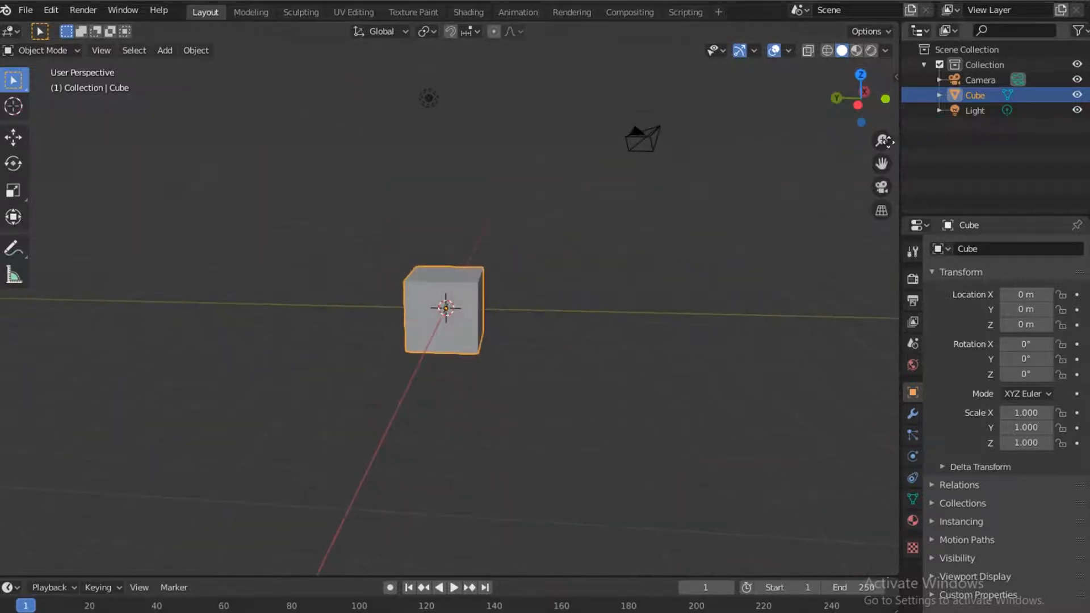
pyautogui.moveTo(883, 141); pyautogui.dragTo(965, 70)
pyautogui.click(320, 220)
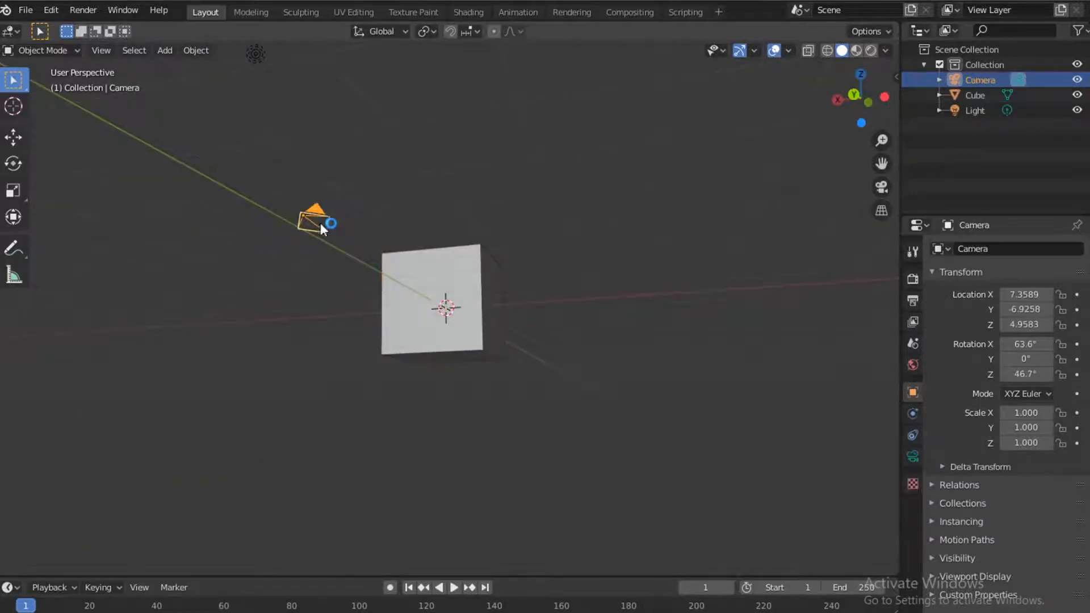
pyautogui.press('KP_0')
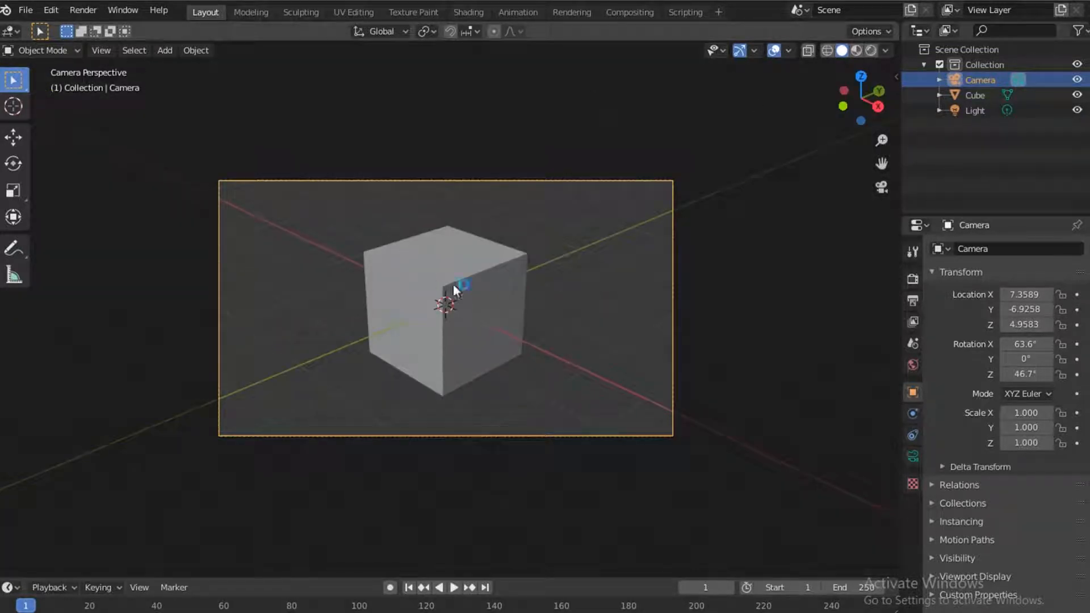
# Leave the camera view and select the light above the cube.
pyautogui.moveTo(812, 130); pyautogui.dragTo(730, 142)
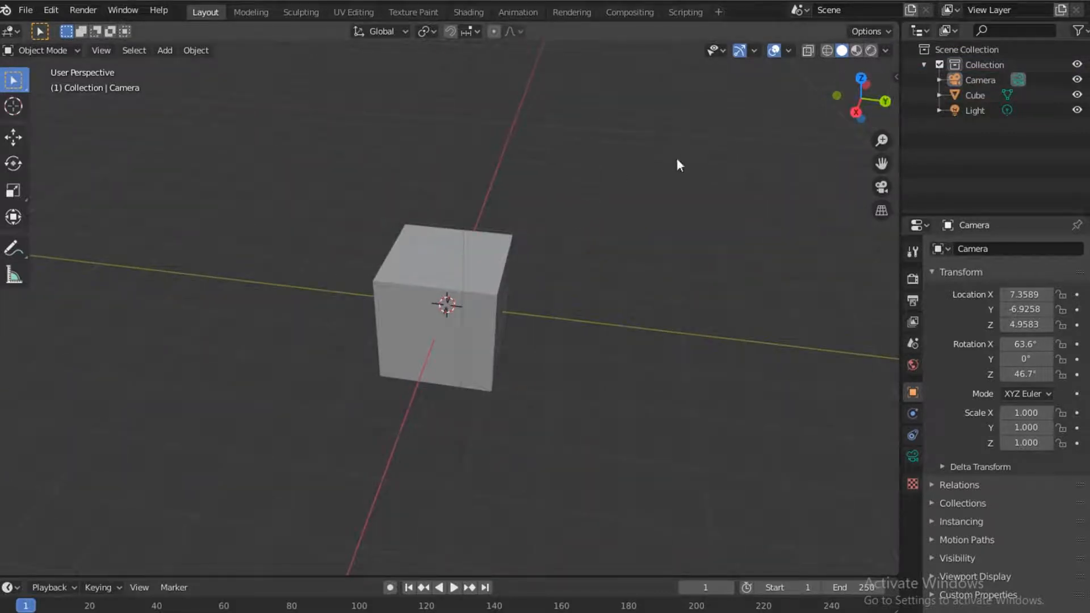
pyautogui.scroll(-4, 645, 165)
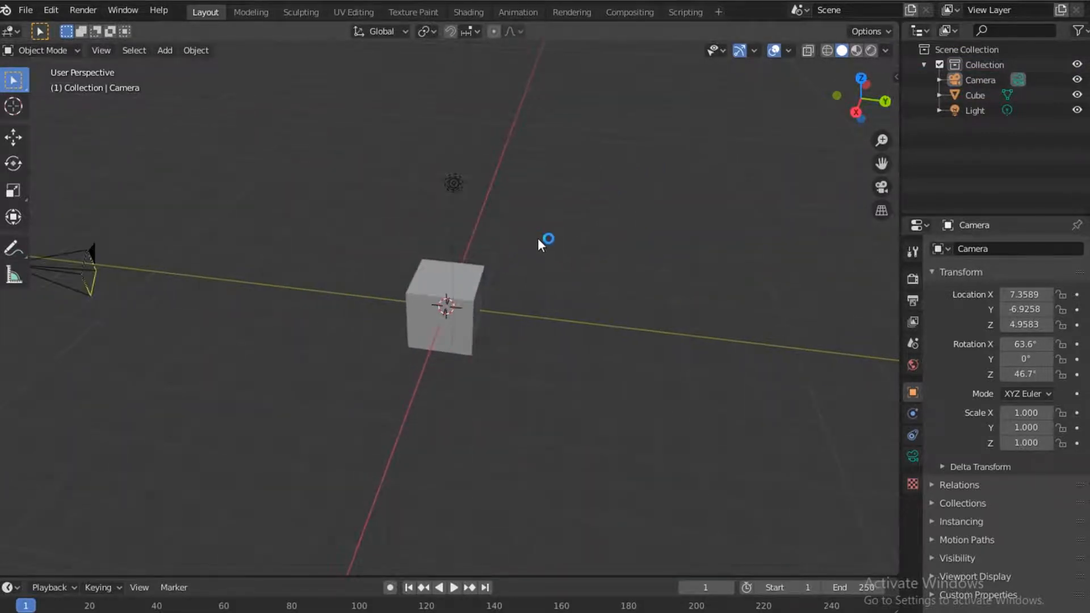
pyautogui.scroll(-1, 381, 422)
pyautogui.scroll(3, 546, 335)
pyautogui.scroll(-2, 544, 334)
pyautogui.click(454, 182)
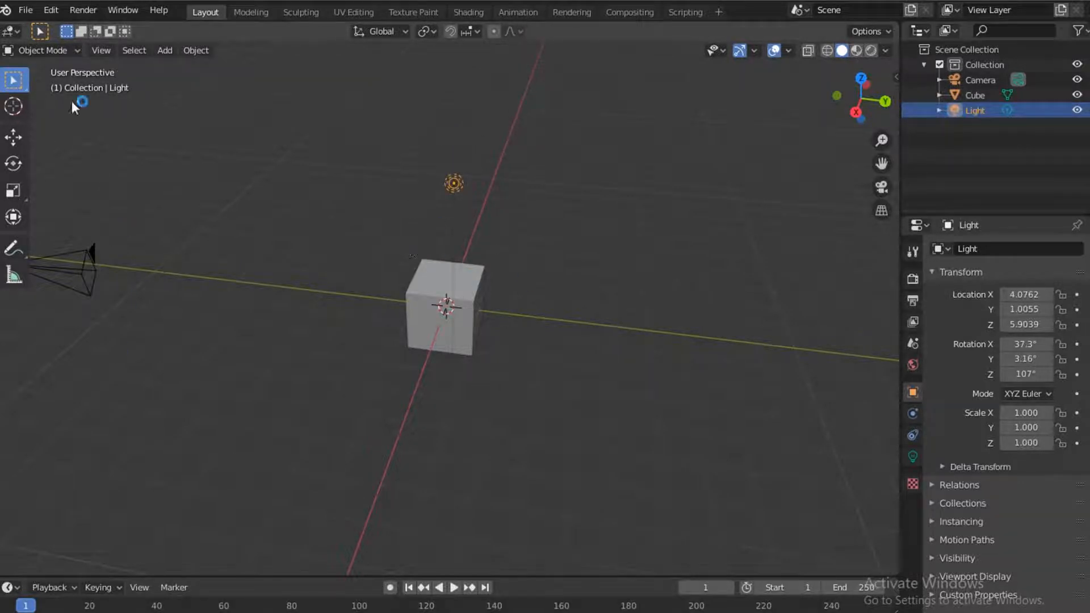
# Check the mouse settings in the Input preferences, including Emulate 3 Button Mouse, and close the preferences.
pyautogui.click(51, 11)
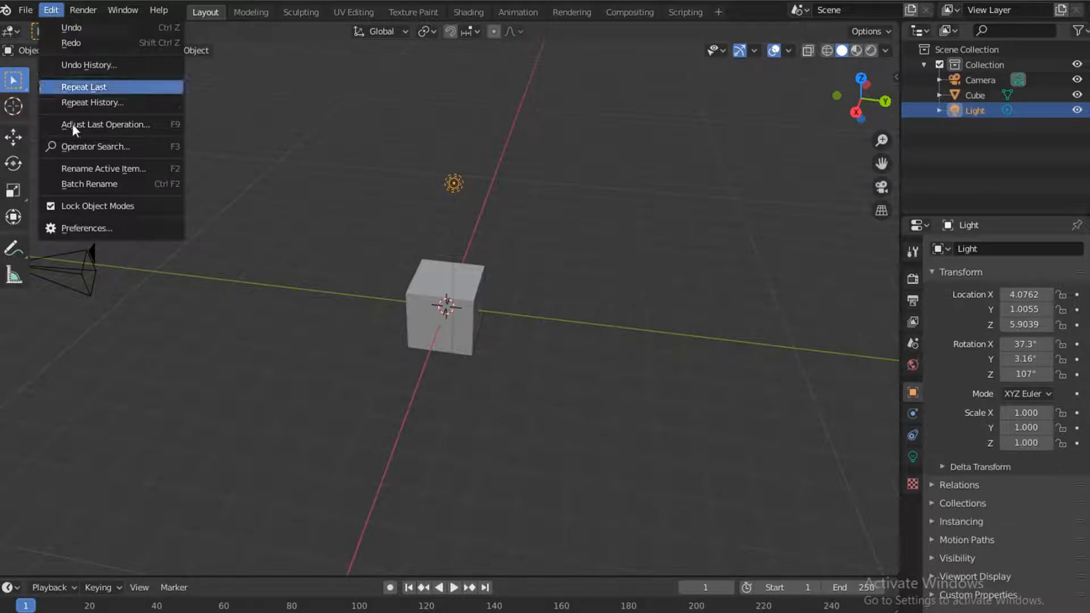
pyautogui.click(68, 228)
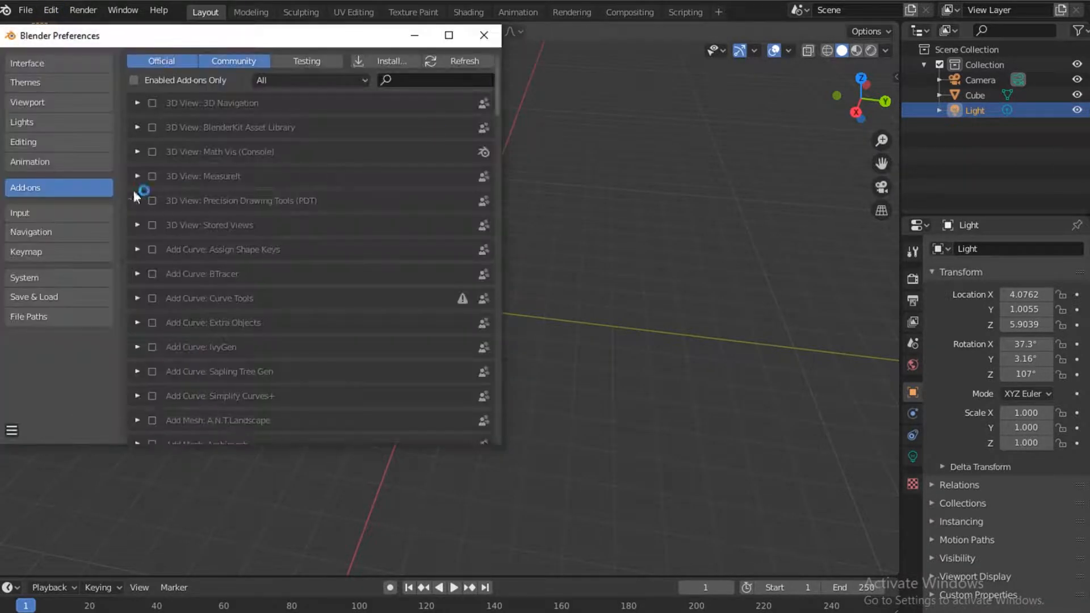
pyautogui.click(52, 210)
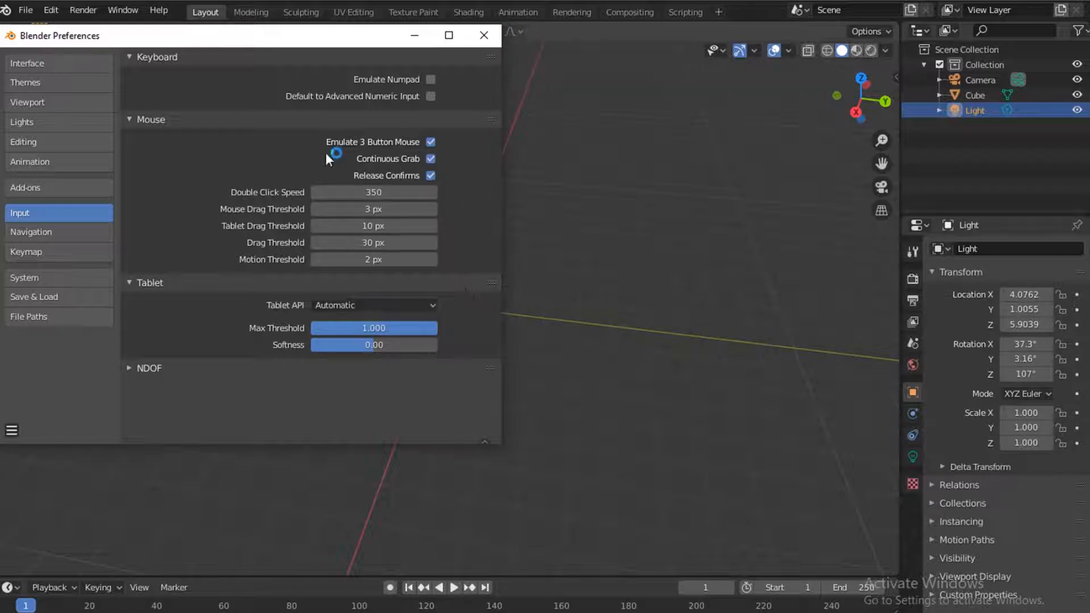
pyautogui.click(465, 57)
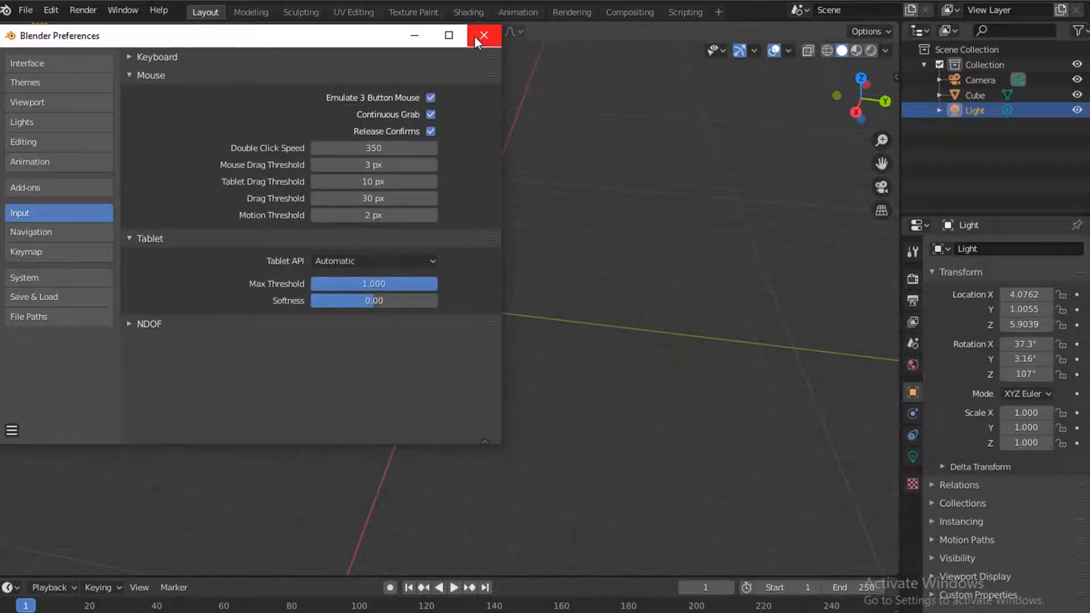
pyautogui.click(482, 35)
# Switch the viewport from the perspective view to the front orthographic view.
pyautogui.moveTo(866, 94); pyautogui.dragTo(822, 40)
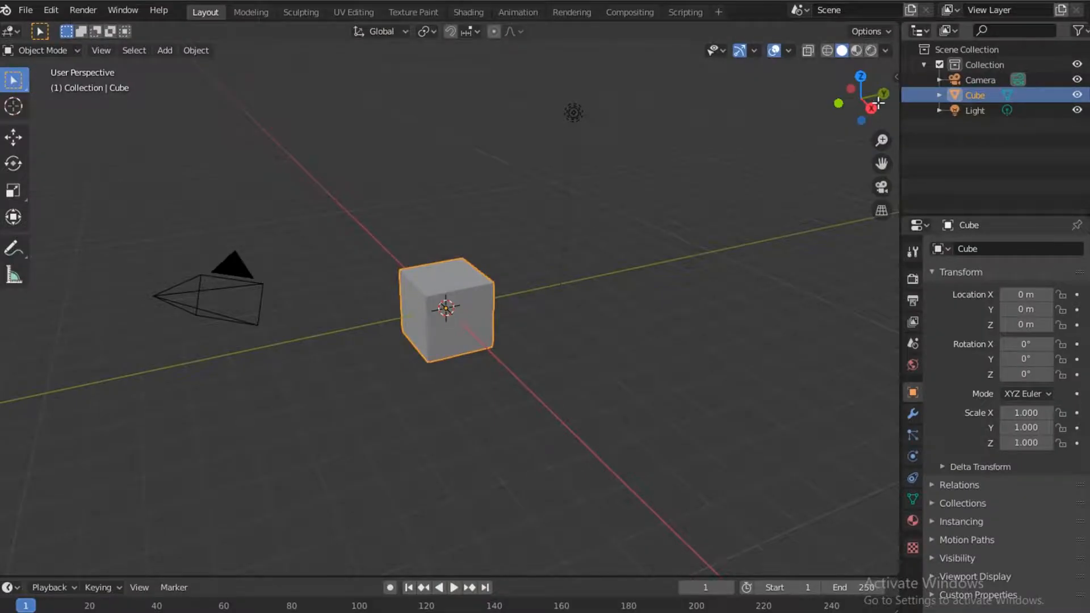
pyautogui.moveTo(860, 98); pyautogui.dragTo(828, 82)
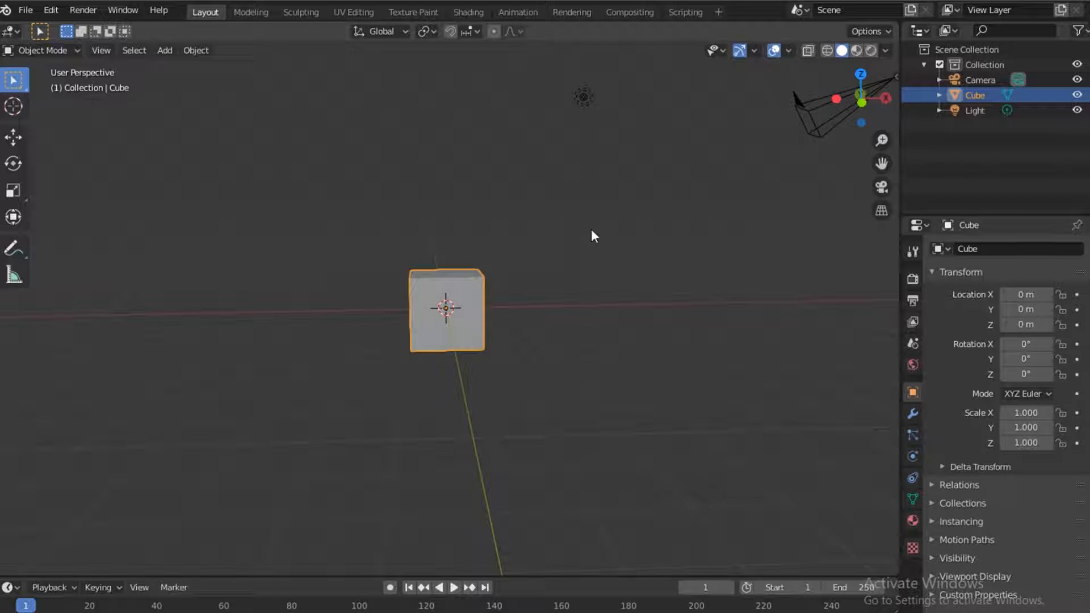
pyautogui.press('`')
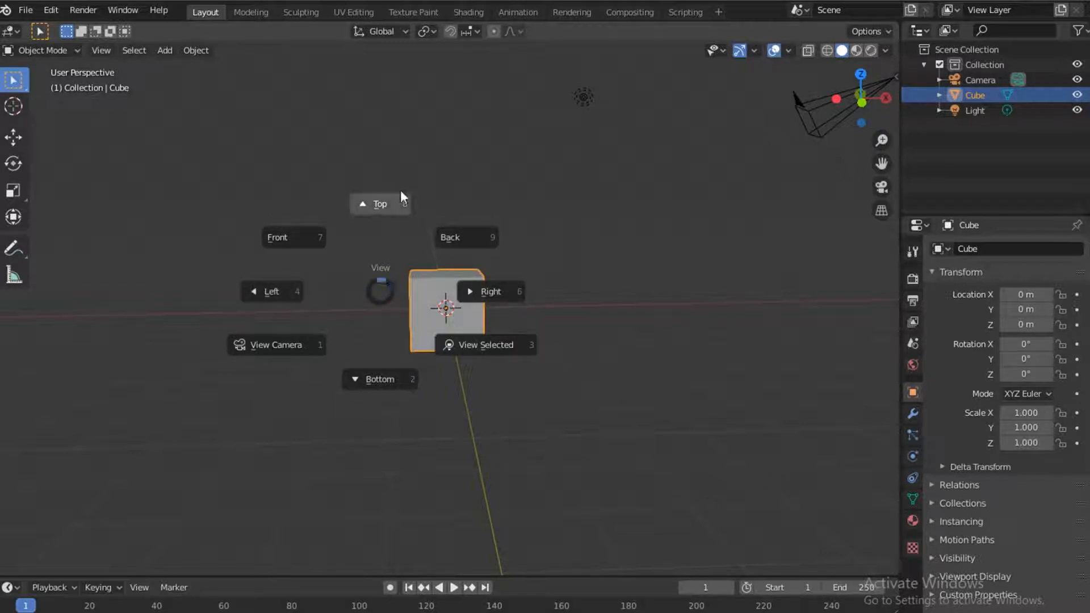
pyautogui.click(315, 244)
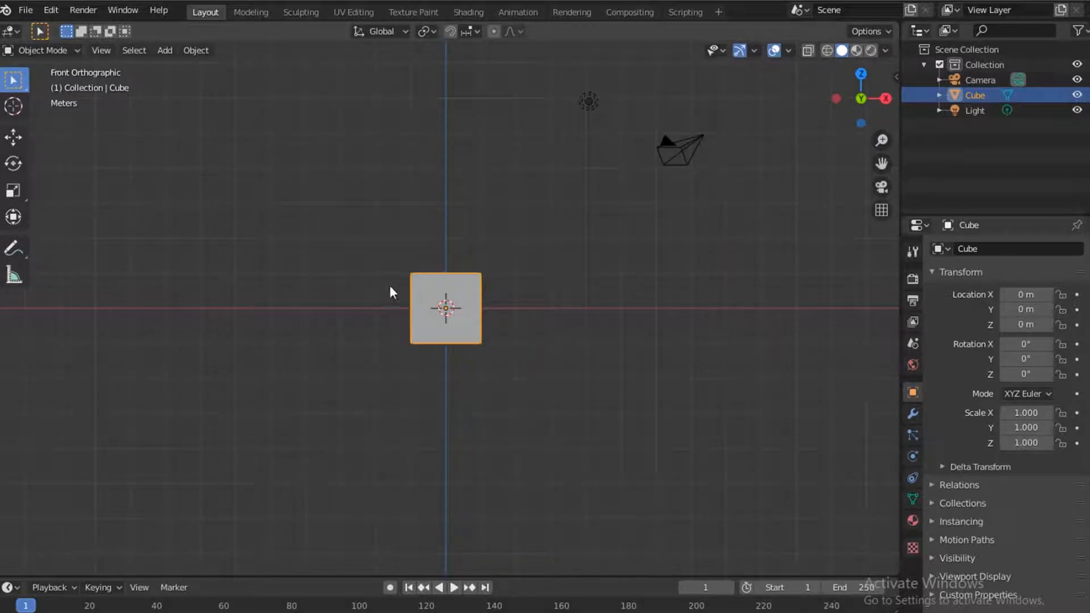
# Load the bottle photo OIP.jpg as a reference image aligned to the front view.
pyautogui.hotkey('shift', 'a')
pyautogui.moveTo(483, 308)
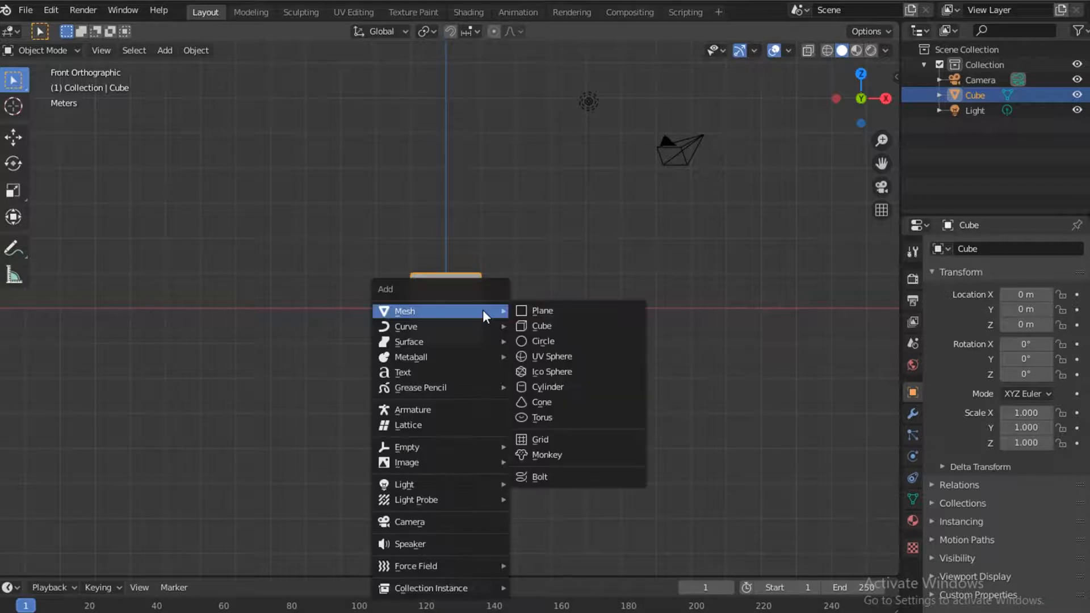
pyautogui.moveTo(421, 460)
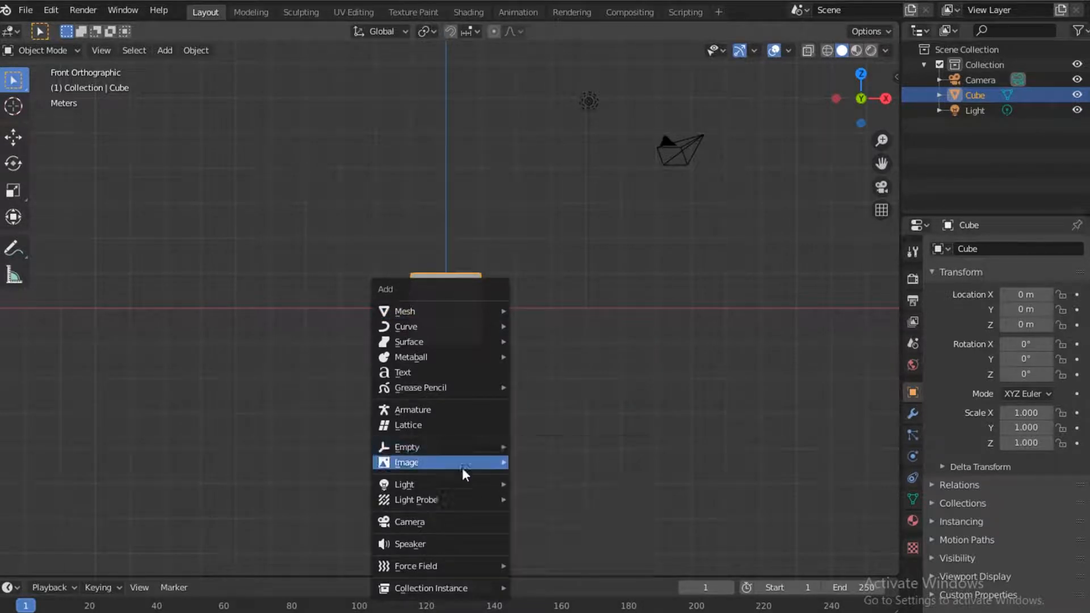
pyautogui.click(611, 464)
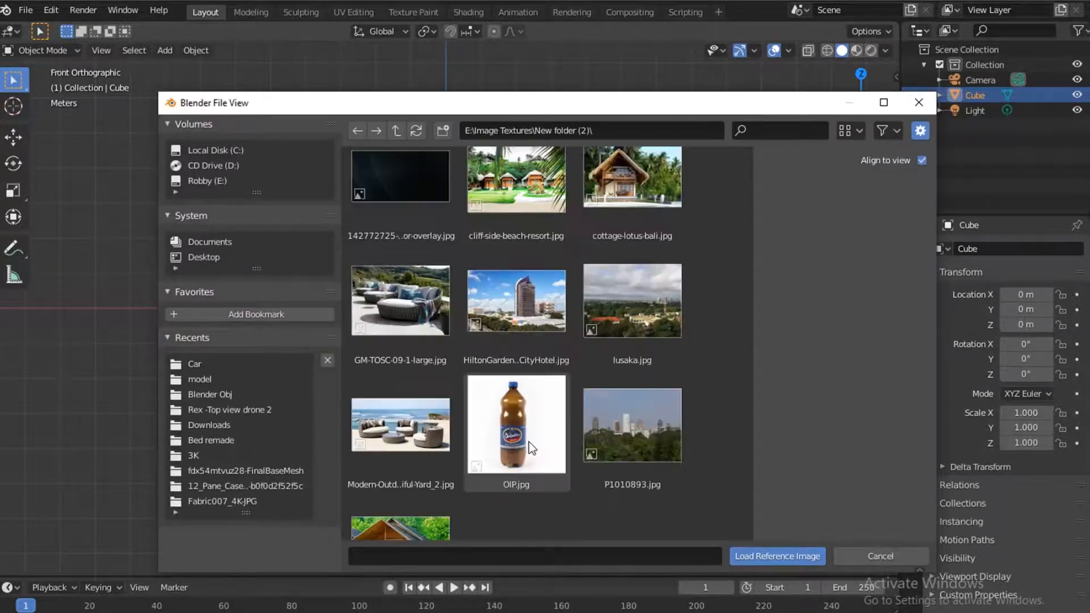
pyautogui.click(528, 445)
pyautogui.doubleClick(527, 443)
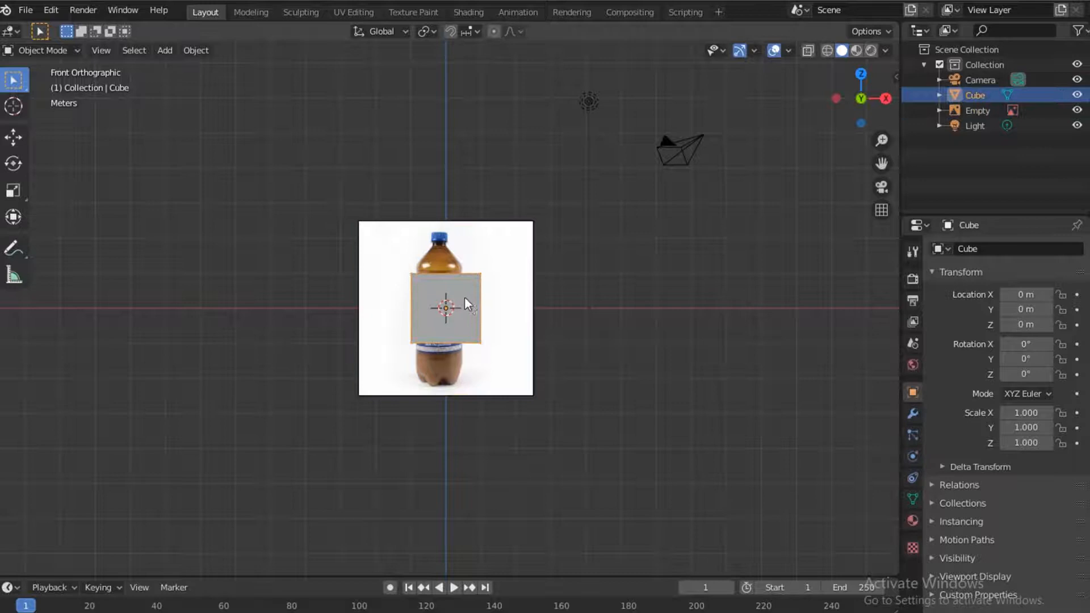
# Delete the default cube covering the bottle reference image.
pyautogui.press('Delete')
pyautogui.scroll(6, 463, 315)
pyautogui.scroll(-2, 460, 322)
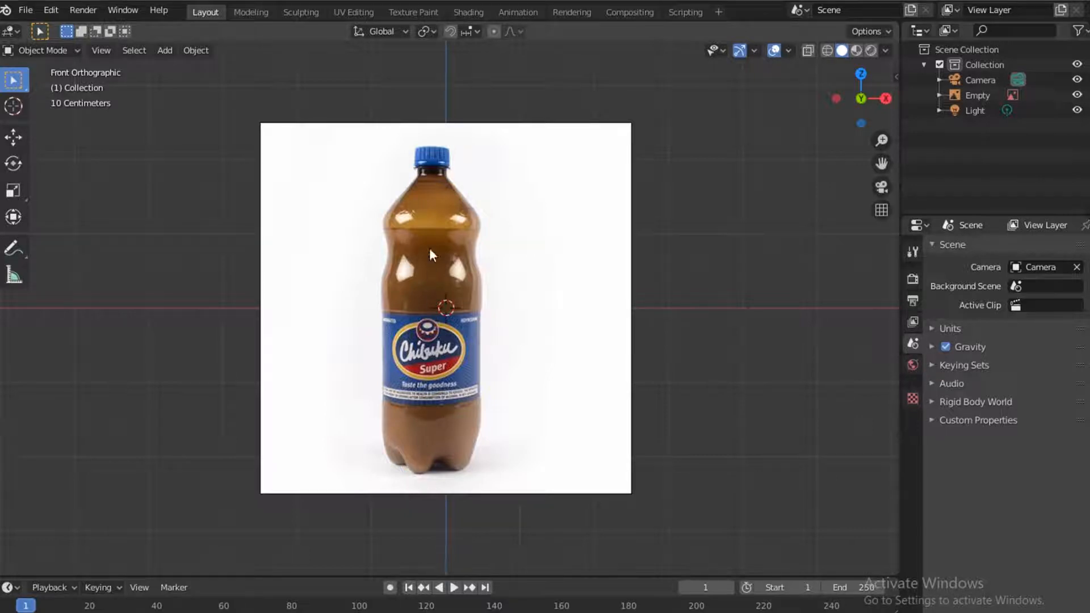
# Add a cylinder mesh at the origin in front of the bottle reference image.
pyautogui.hotkey('shift', 'a')
pyautogui.moveTo(425, 245)
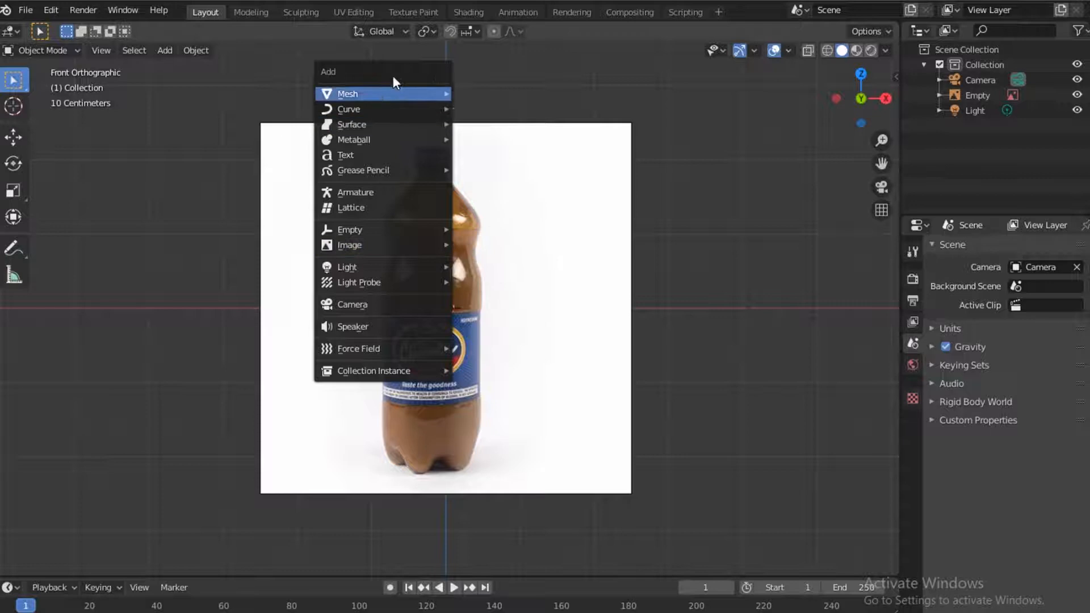
pyautogui.moveTo(398, 93)
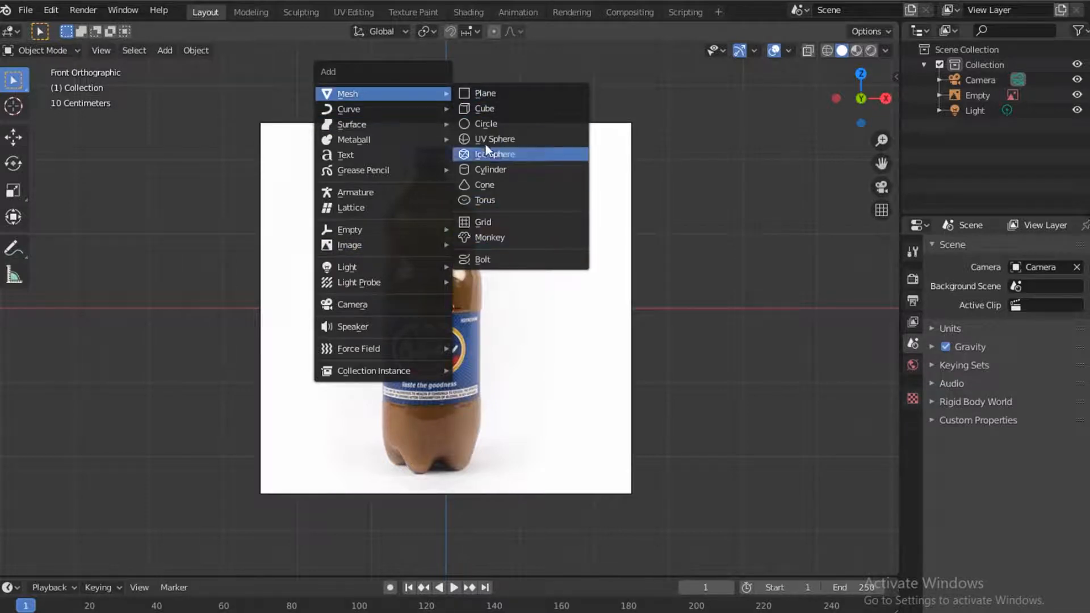
pyautogui.click(492, 169)
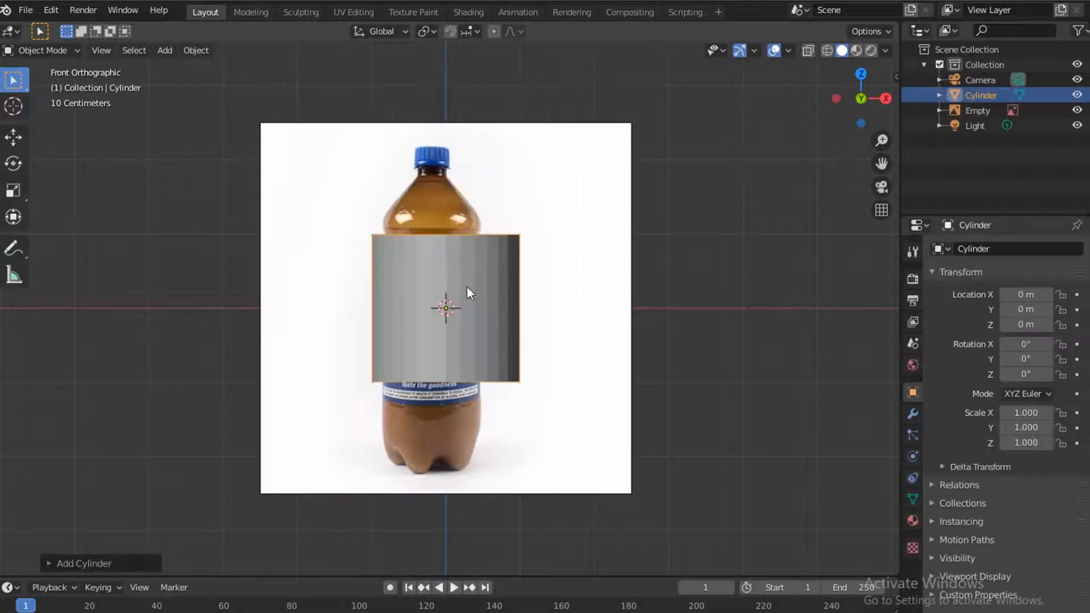
# Turn on X-ray display and move the cylinder about 0.16 m along negative X to centre it on the bottle.
pyautogui.click(811, 54)
pyautogui.press('g')
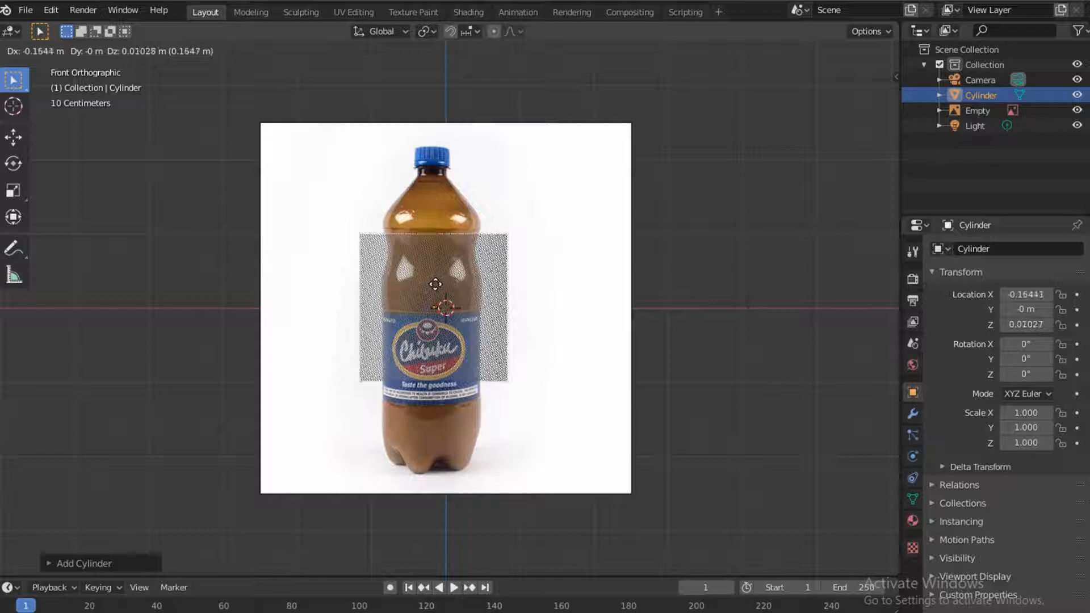
pyautogui.click(437, 291)
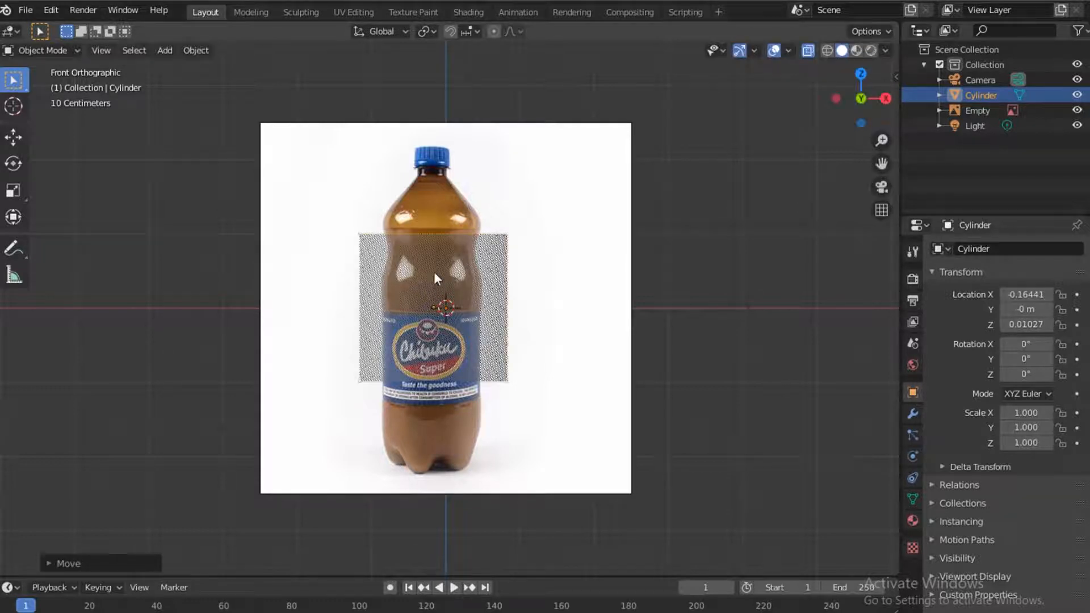
# In Edit Mode, raise the cylinder's top vertices to the top of the bottle cap and lower its bottom vertices to the bottle's base.
pyautogui.click(487, 241)
pyautogui.press('Tab')
pyautogui.moveTo(332, 230); pyautogui.dragTo(521, 259)
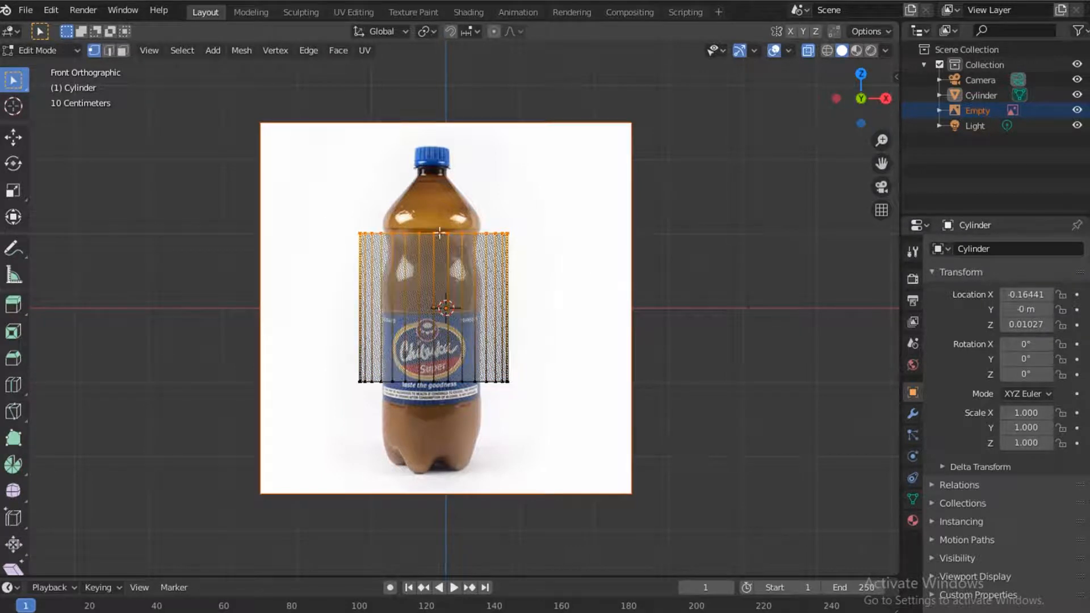
pyautogui.click(14, 139)
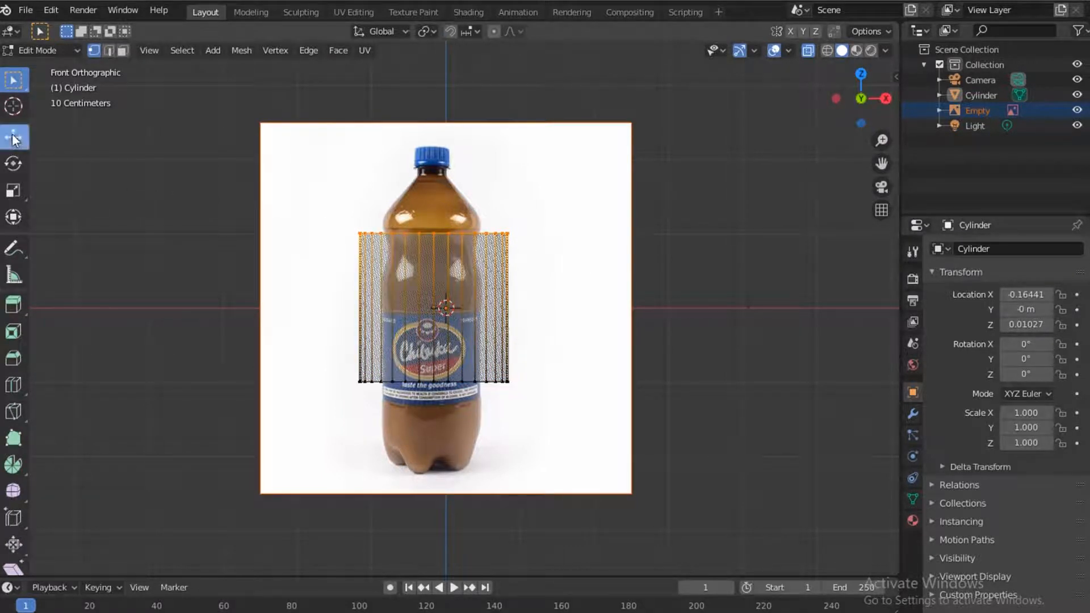
pyautogui.moveTo(432, 174); pyautogui.dragTo(426, 86)
pyautogui.moveTo(275, 360); pyautogui.dragTo(640, 429)
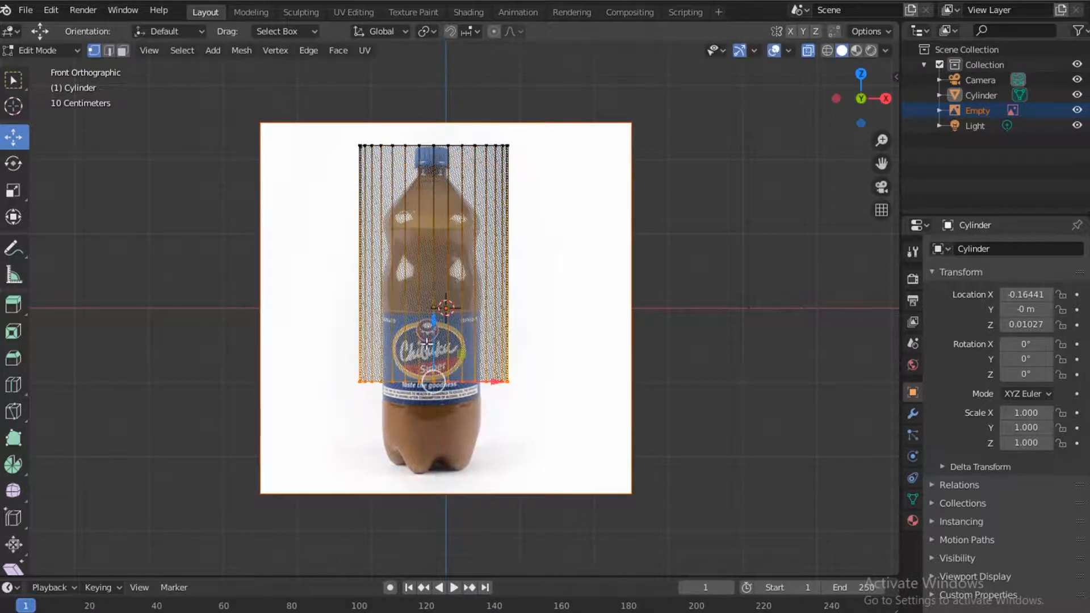
pyautogui.moveTo(433, 322); pyautogui.dragTo(436, 420)
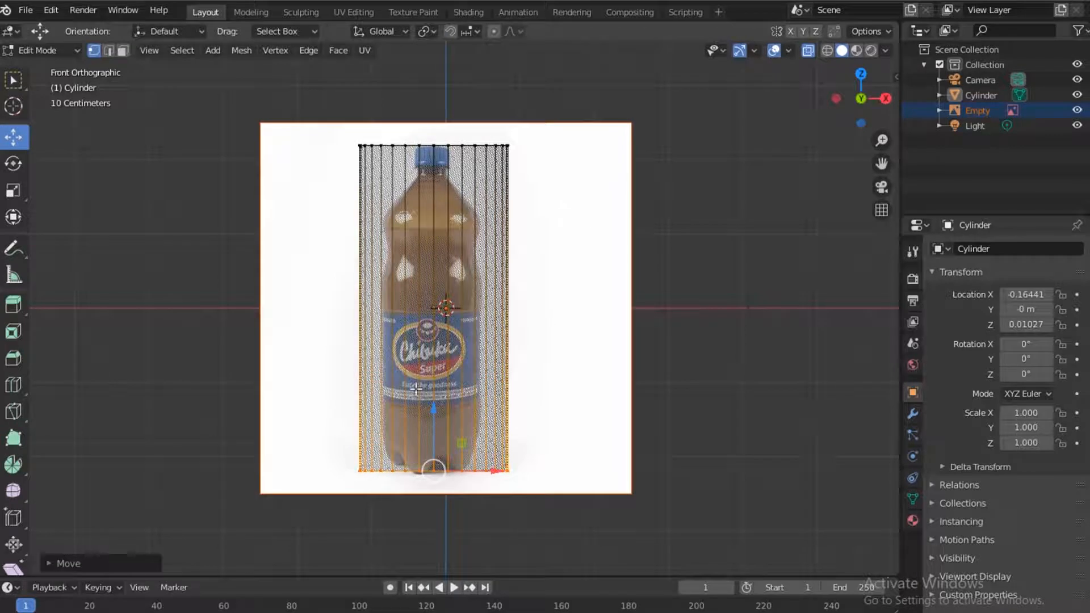
# Cut 10 evenly spaced horizontal edge loops around the cylinder's side.
pyautogui.hotkey('ctrl', 'r')
pyautogui.click(426, 310)
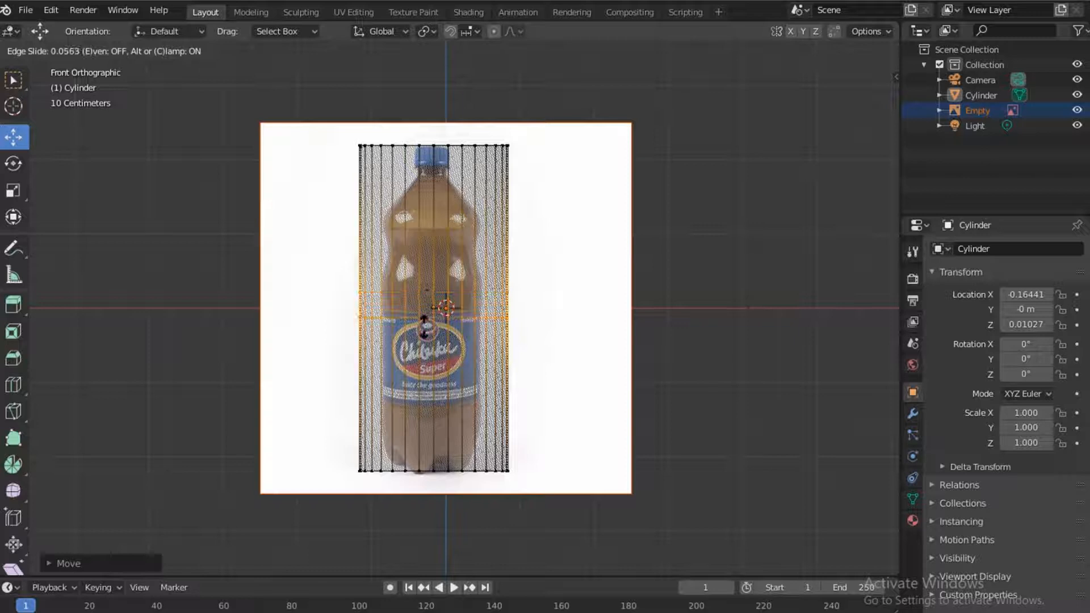
pyautogui.rightClick(425, 328)
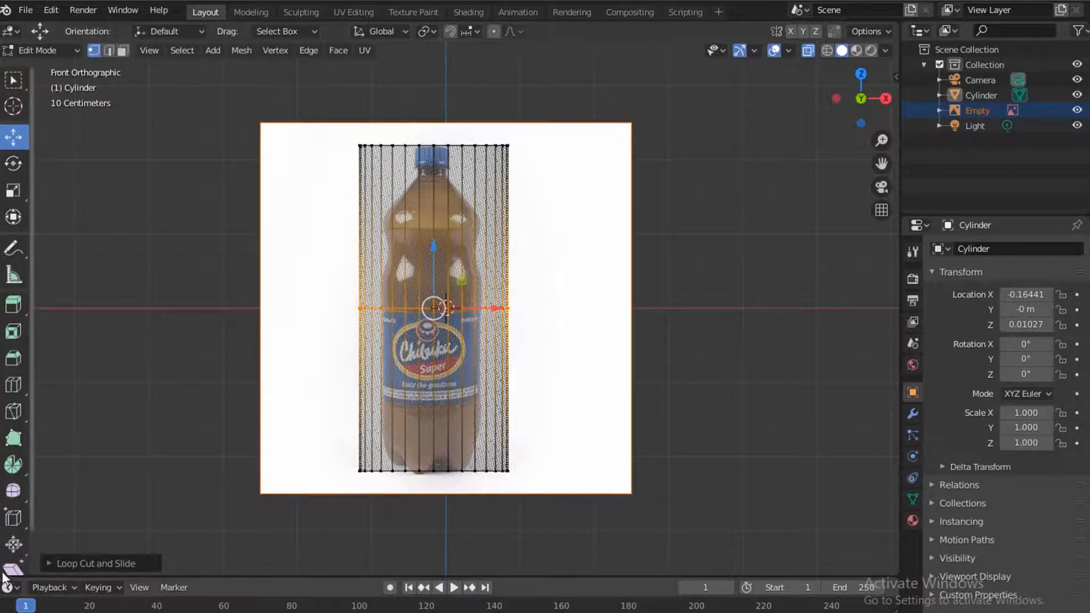
pyautogui.click(49, 562)
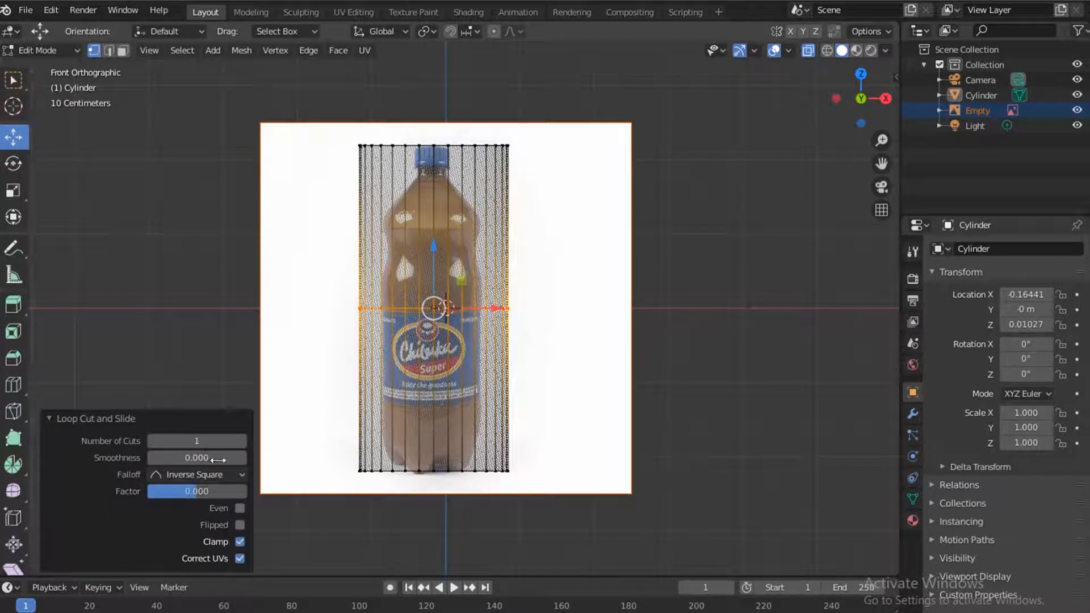
pyautogui.click(243, 442)
pyautogui.click(241, 442)
pyautogui.click(241, 442)
pyautogui.click(240, 442)
pyautogui.click(240, 442)
pyautogui.click(241, 442)
pyautogui.click(240, 442)
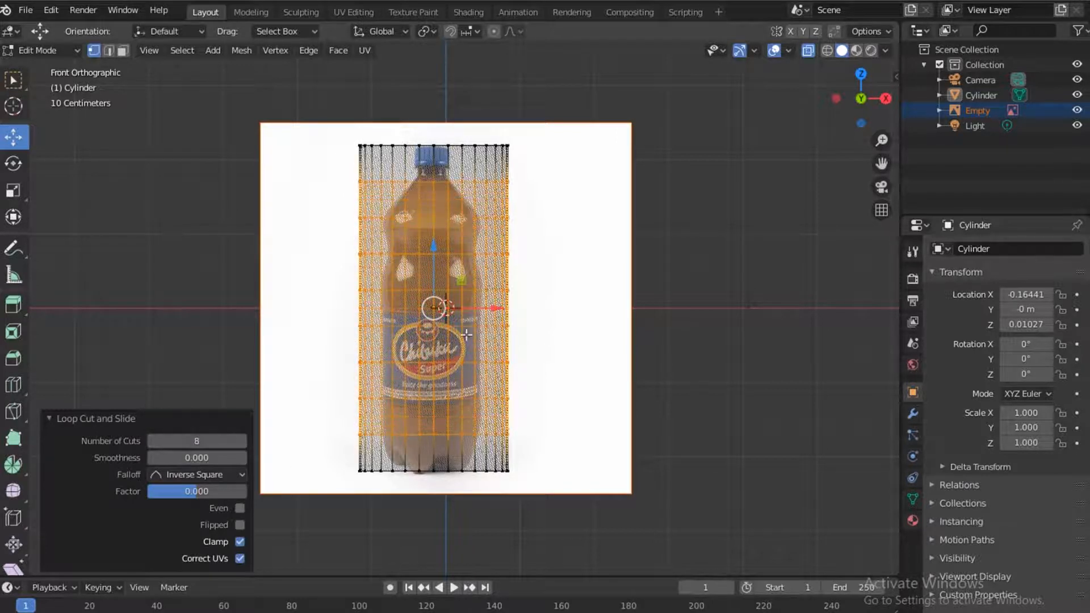
pyautogui.click(241, 441)
pyautogui.click(241, 442)
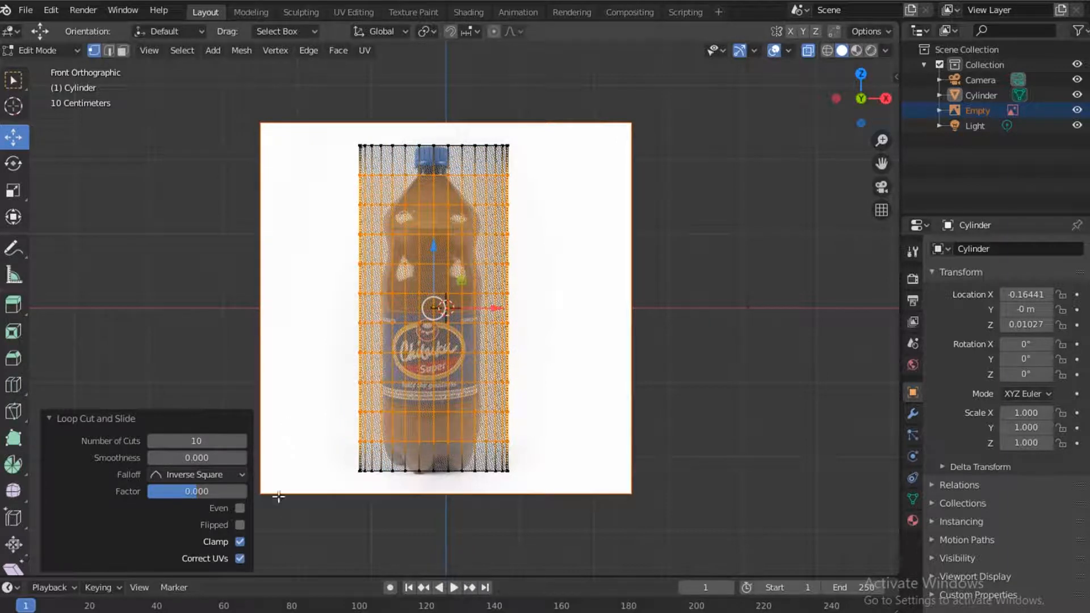
# In edge selection mode, scale the edge loop just above the label down to the bottle's width.
pyautogui.click(324, 286)
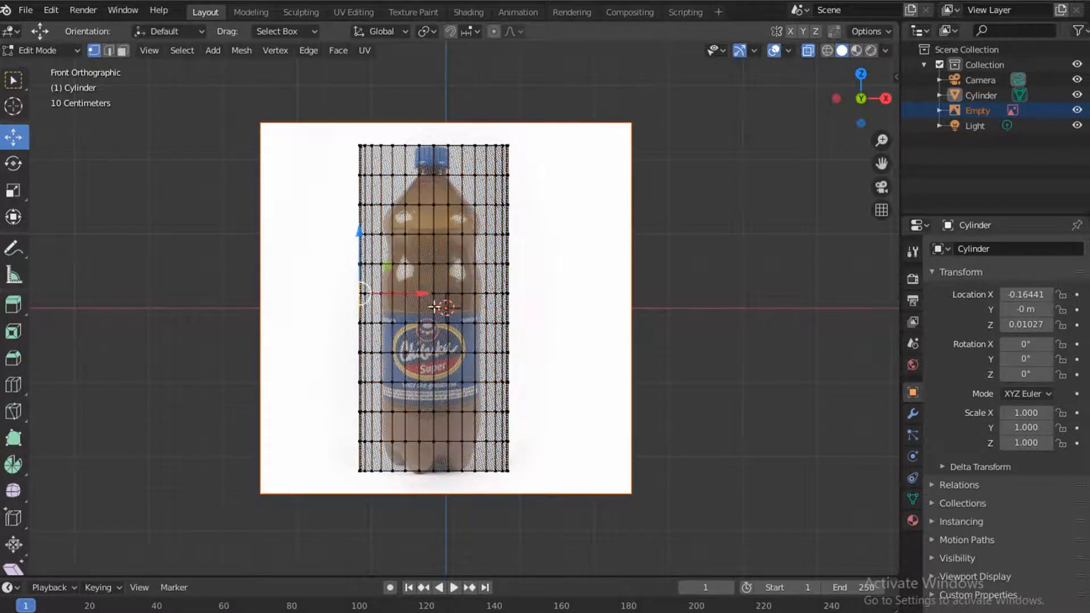
pyautogui.scroll(2, 447, 313)
pyautogui.scroll(1, 447, 314)
pyautogui.click(108, 50)
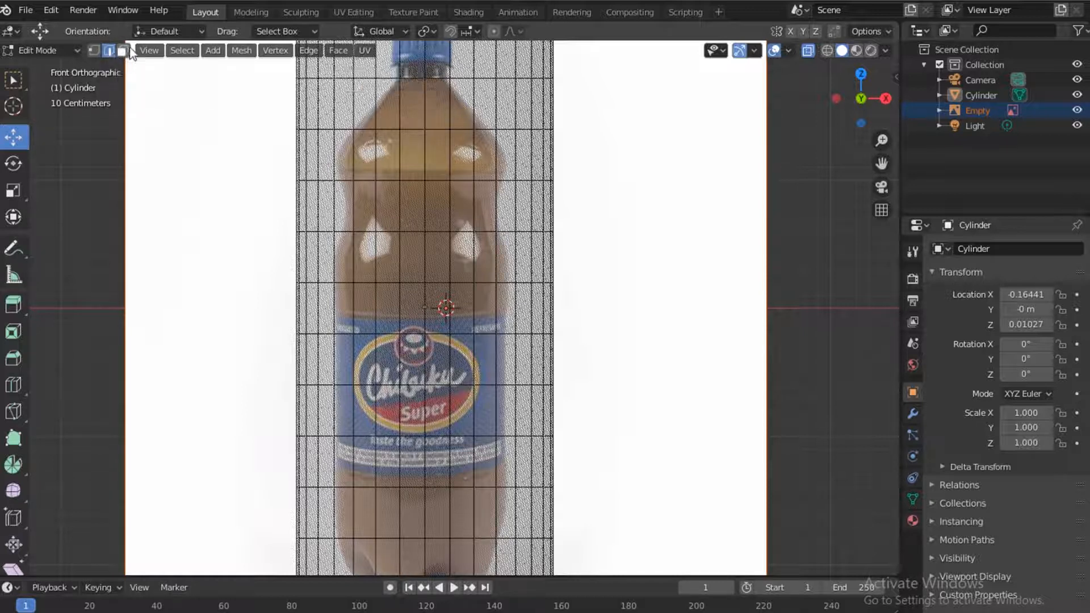
pyautogui.keyDown('alt'); pyautogui.click(309, 282); pyautogui.keyUp('alt')
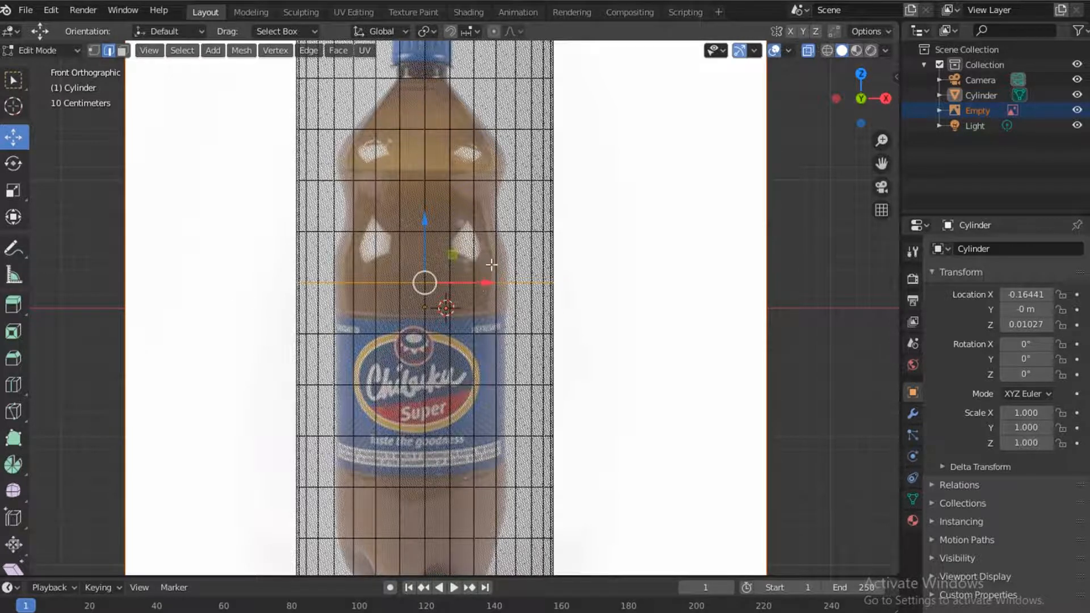
pyautogui.press('s')
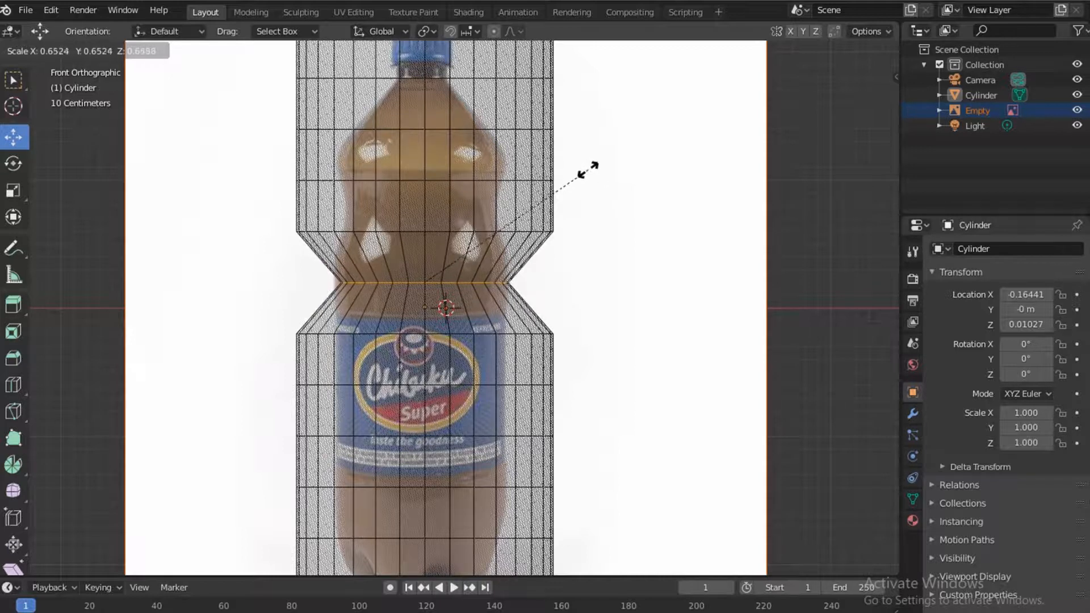
pyautogui.click(582, 172)
# Shift the whole cylinder in Object Mode to about -0.194 m in X to centre it on the bottle, then return to Edit Mode.
pyautogui.press('Tab')
pyautogui.click(511, 314)
pyautogui.click(129, 145)
pyautogui.click(523, 117)
pyautogui.moveTo(483, 306); pyautogui.dragTo(480, 305)
pyautogui.press('Tab')
# Scale the edge loops from above the label up to the bottle's shoulder to match the reference outline.
pyautogui.press('s')
pyautogui.click(596, 182)
pyautogui.keyDown('alt'); pyautogui.click(533, 231); pyautogui.keyUp('alt')
pyautogui.press('s')
pyautogui.click(556, 195)
pyautogui.keyDown('alt'); pyautogui.click(579, 180); pyautogui.keyUp('alt')
pyautogui.press('s')
pyautogui.click(530, 151)
pyautogui.keyDown('alt'); pyautogui.click(587, 110); pyautogui.keyUp('alt')
pyautogui.press('s')
pyautogui.click(503, 129)
# Scale the edge loops across the label and the one just below it down to the bottle's width.
pyautogui.moveTo(250, 316); pyautogui.dragTo(604, 348)
pyautogui.press('s')
pyautogui.click(317, 360)
pyautogui.moveTo(272, 366); pyautogui.dragTo(675, 402)
pyautogui.press('s')
pyautogui.click(593, 359)
pyautogui.moveTo(272, 421); pyautogui.dragTo(633, 462)
pyautogui.press('s')
pyautogui.click(567, 454)
pyautogui.moveTo(272, 471); pyautogui.dragTo(625, 505)
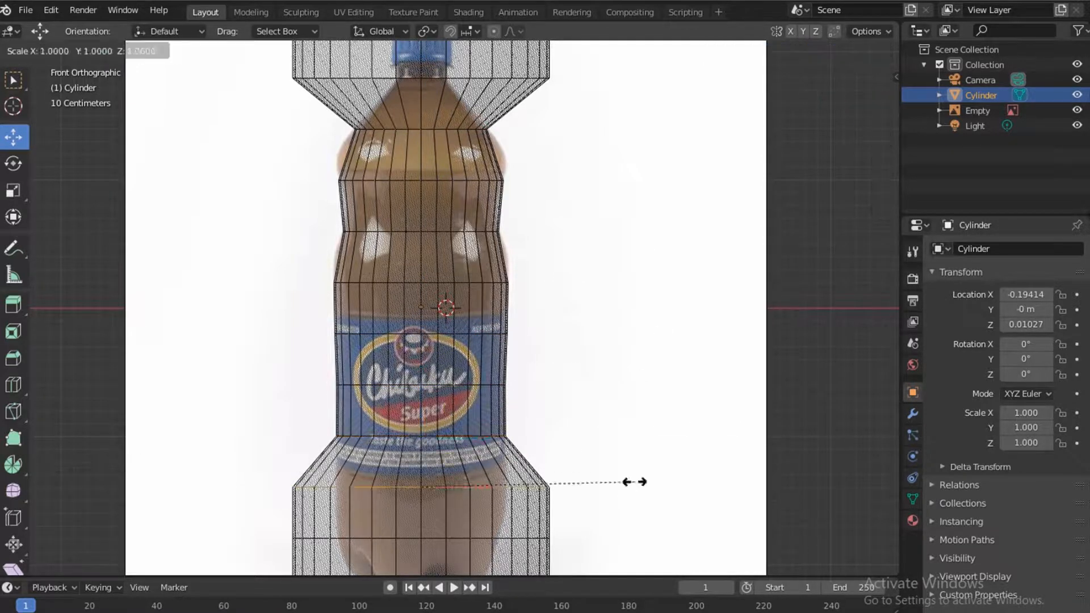
pyautogui.press('s')
pyautogui.click(554, 505)
# Scale the lowest body loop and the bottom ring down to the outline of the bottle's base.
pyautogui.keyDown('shift'); pyautogui.moveTo(494, 503); pyautogui.dragTo(410, 314, button='middle'); pyautogui.keyUp('shift')
pyautogui.press('`')
pyautogui.click(437, 181)
pyautogui.click(50, 10)
pyautogui.click(80, 227)
pyautogui.moveTo(227, 44); pyautogui.dragTo(520, 85)
pyautogui.click(346, 262)
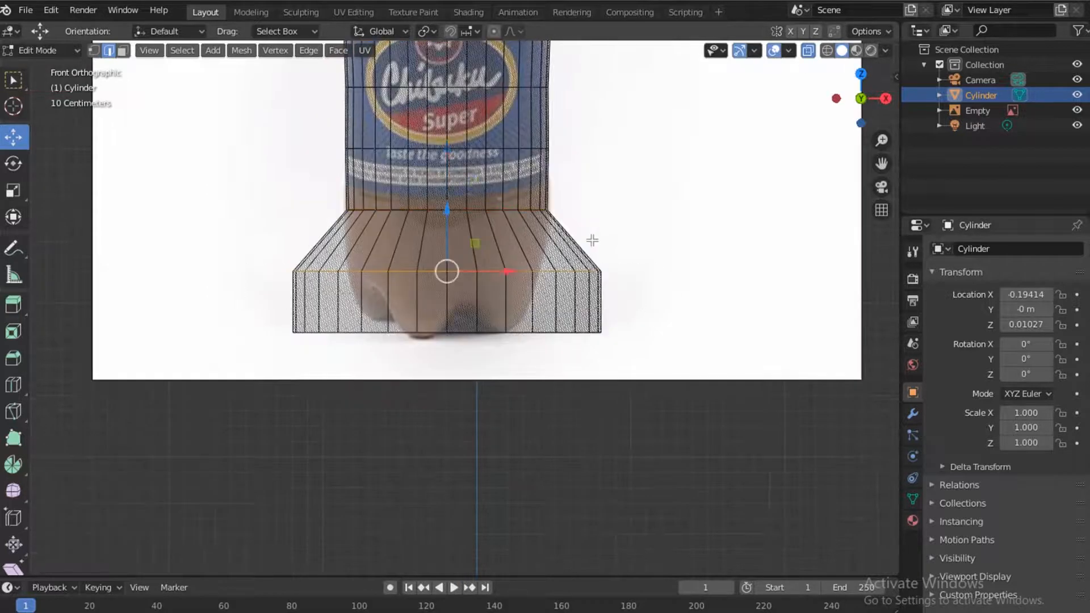
pyautogui.press('s')
pyautogui.click(535, 268)
pyautogui.keyDown('alt'); pyautogui.click(570, 332); pyautogui.keyUp('alt')
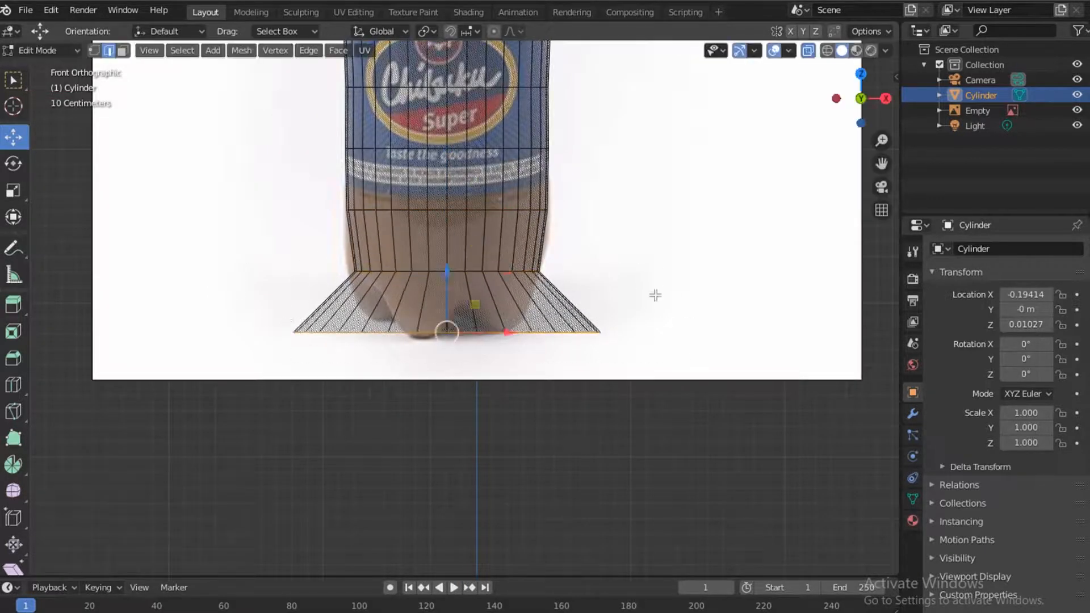
pyautogui.press('s')
pyautogui.click(536, 338)
# Scale the neck loop and the top ring down to the widths of the bottle's neck and cap.
pyautogui.keyDown('shift'); pyautogui.moveTo(528, 365); pyautogui.dragTo(533, 571, button='middle'); pyautogui.keyUp('shift')
pyautogui.moveTo(278, 284); pyautogui.dragTo(636, 298)
pyautogui.press('s')
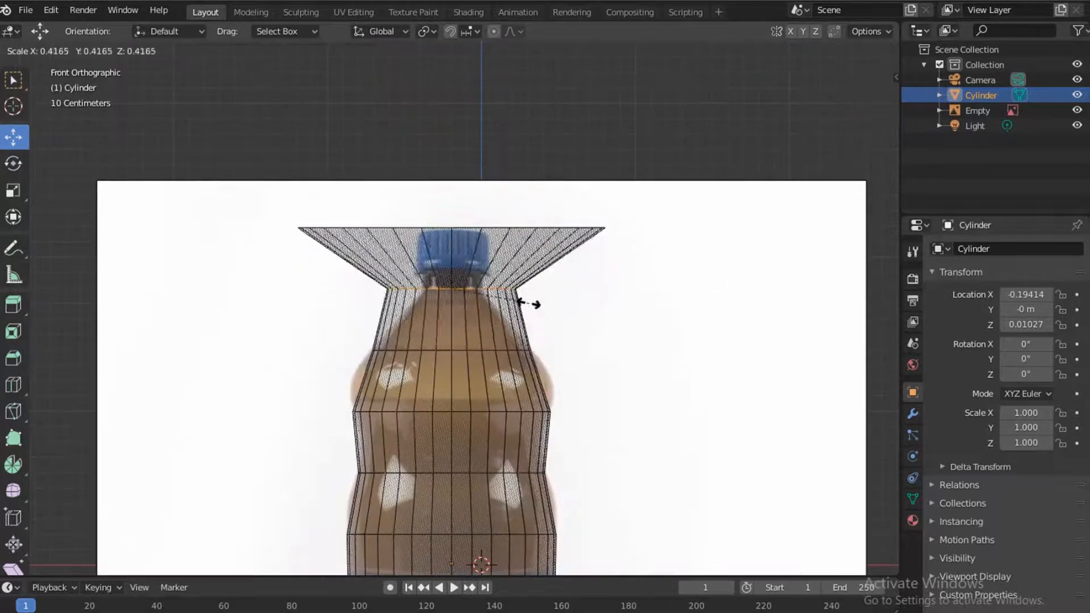
pyautogui.click(486, 309)
pyautogui.moveTo(270, 217); pyautogui.dragTo(664, 234)
pyautogui.press('s')
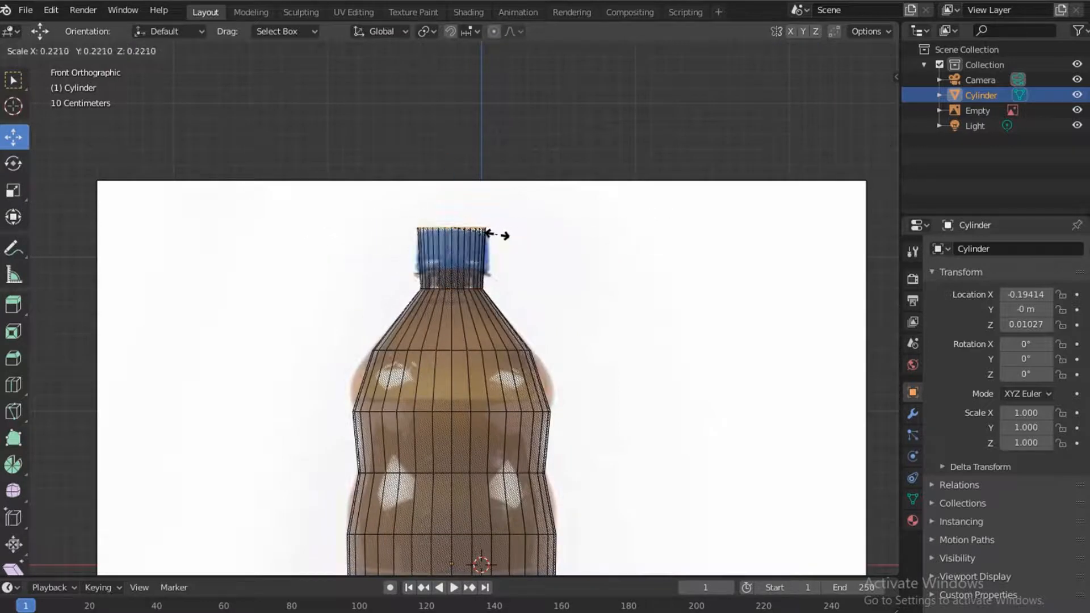
pyautogui.click(499, 236)
pyautogui.hotkey('alt', 'a')
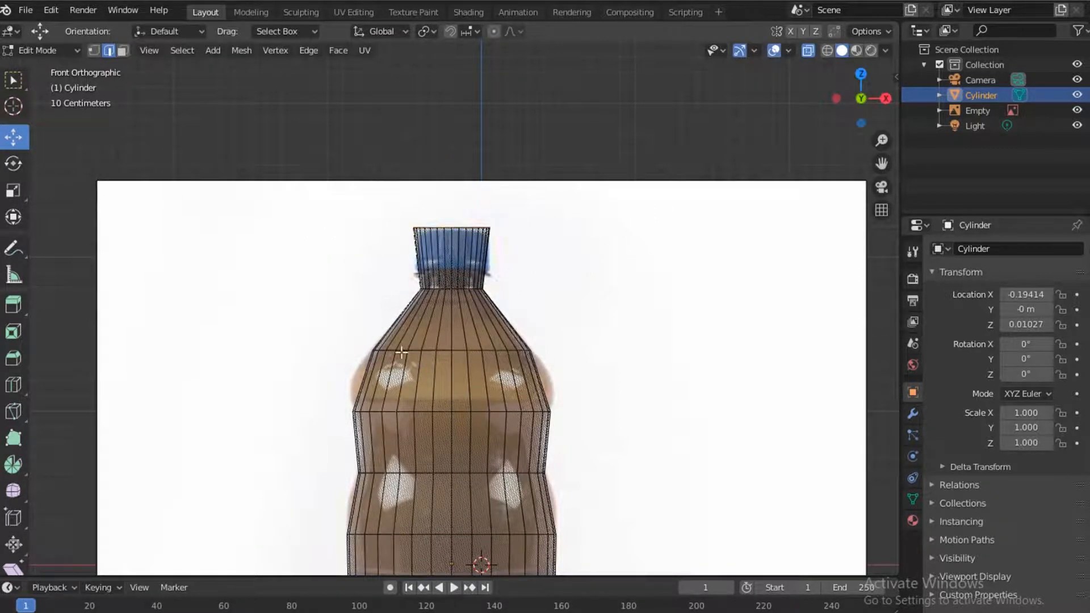
# Add an edge loop at the shoulder bulge and scale it up by about 1.136 to match the reference.
pyautogui.keyDown('shift'); pyautogui.moveTo(417, 400); pyautogui.dragTo(421, 339, button='middle'); pyautogui.keyUp('shift')
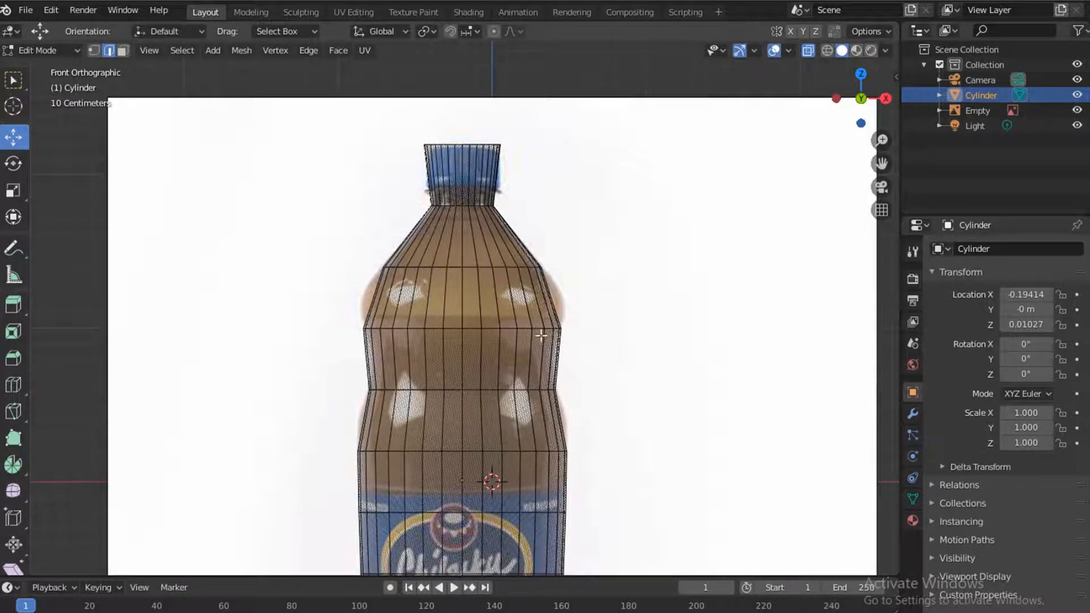
pyautogui.keyDown('alt'); pyautogui.click(407, 297); pyautogui.keyUp('alt')
pyautogui.press('g')
pyautogui.press('g')
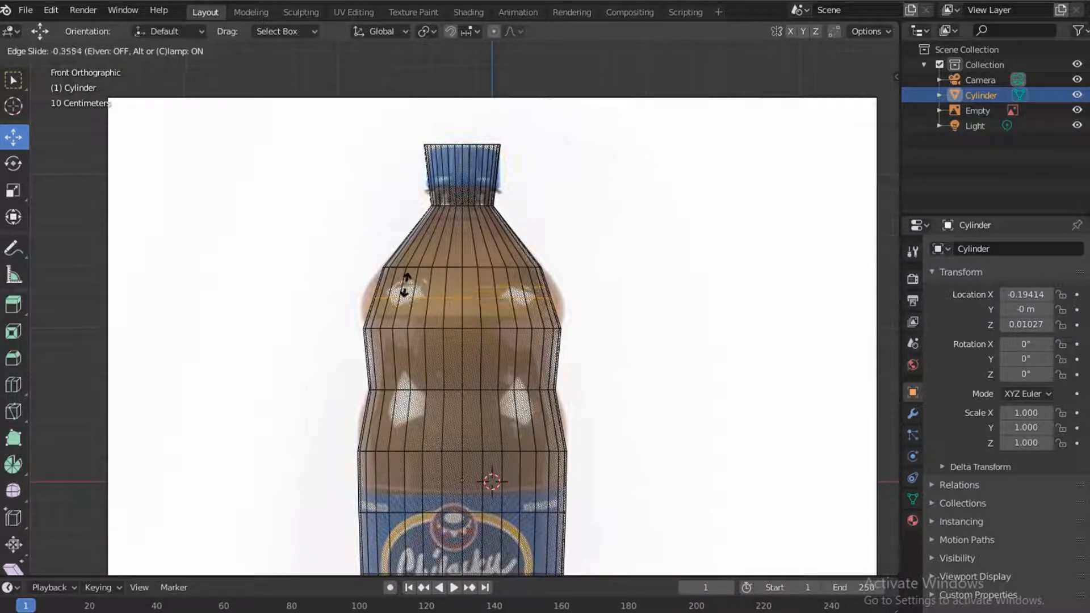
pyautogui.click(404, 295)
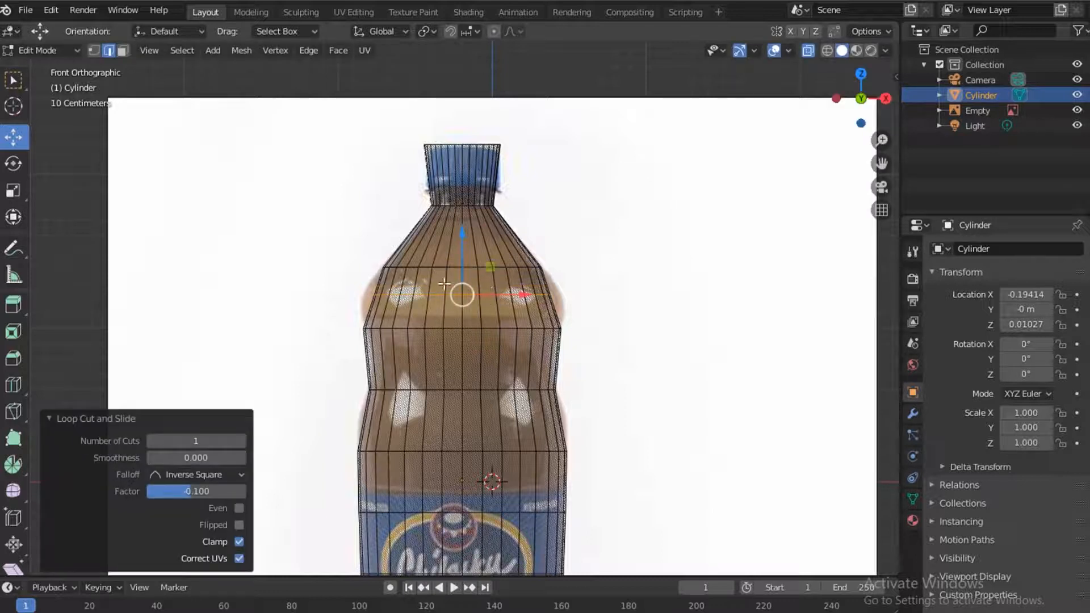
pyautogui.press('s')
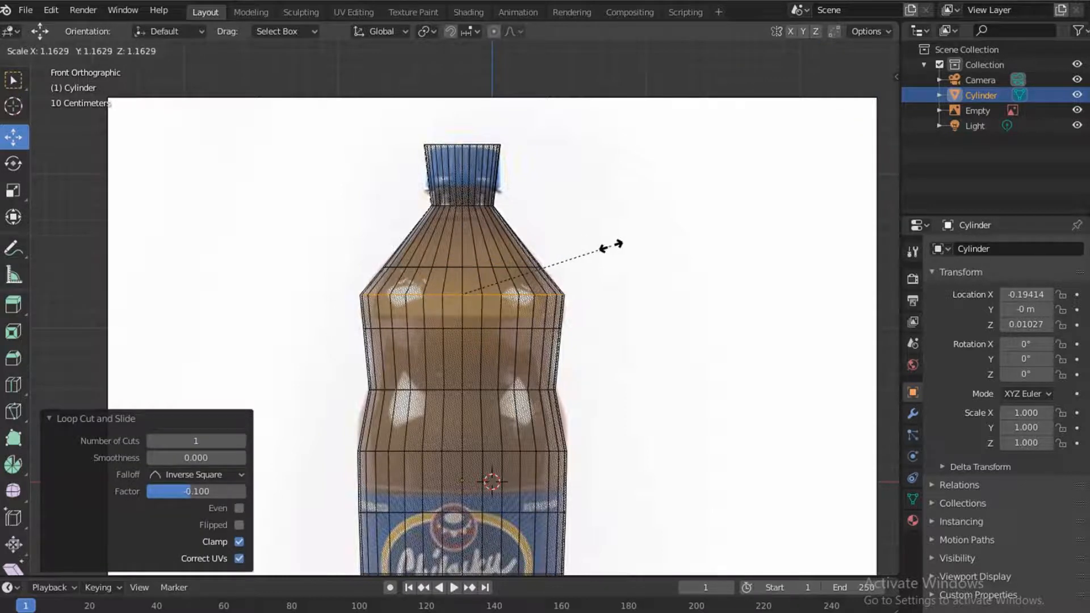
pyautogui.click(608, 248)
# Add a loop narrowed to the waist below the shoulder and another beneath it scaled up by about 1.068.
pyautogui.hotkey('ctrl', 'r')
pyautogui.click(464, 364)
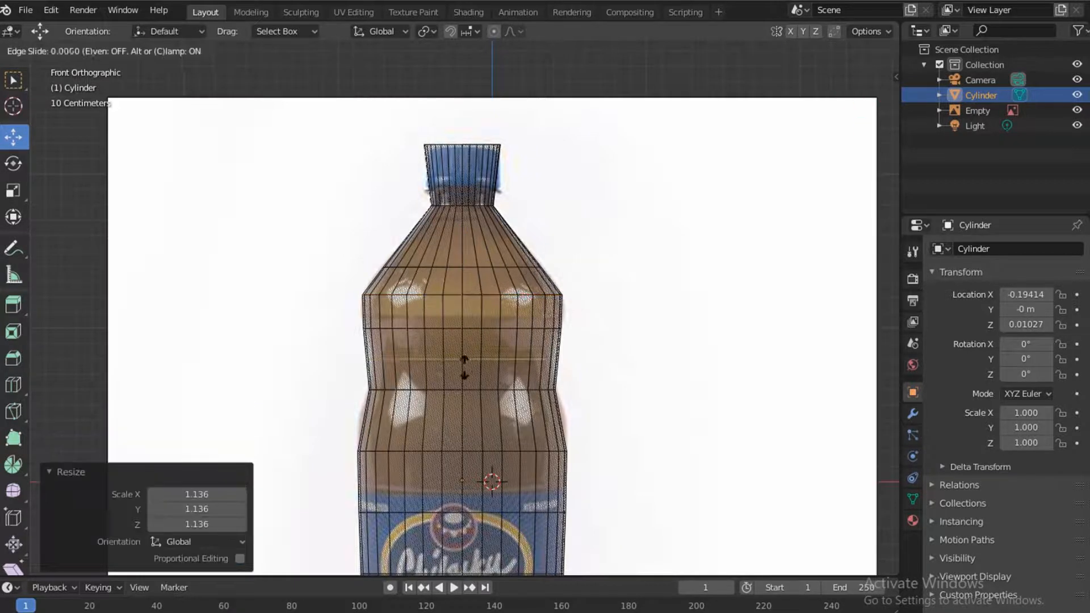
pyautogui.rightClick(477, 375)
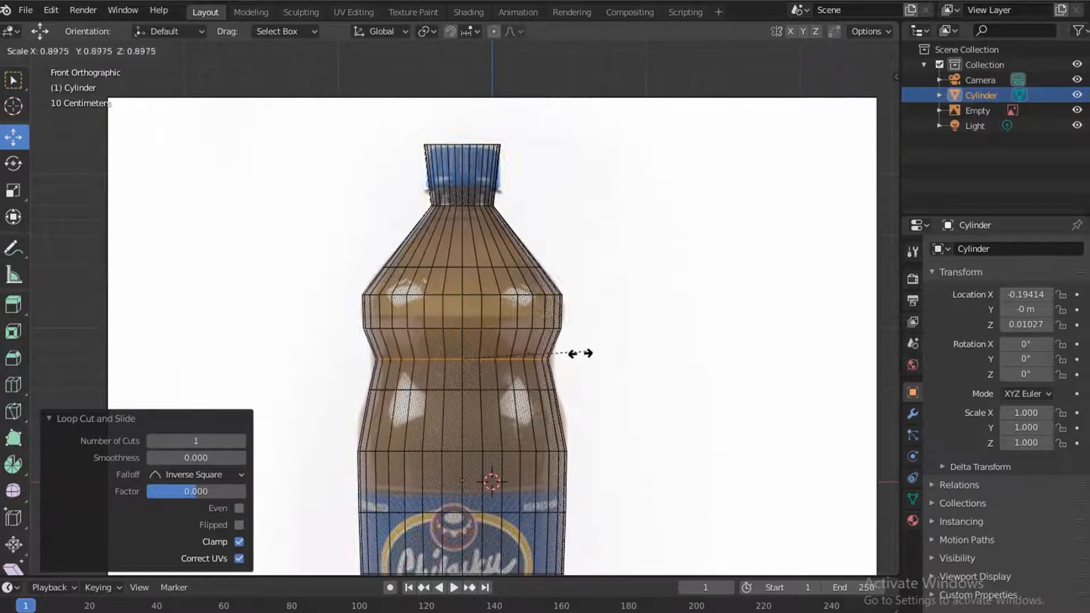
pyautogui.click(591, 355)
pyautogui.hotkey('ctrl', 'r')
pyautogui.click(554, 419)
pyautogui.click(553, 404)
pyautogui.press('s')
pyautogui.click(559, 404)
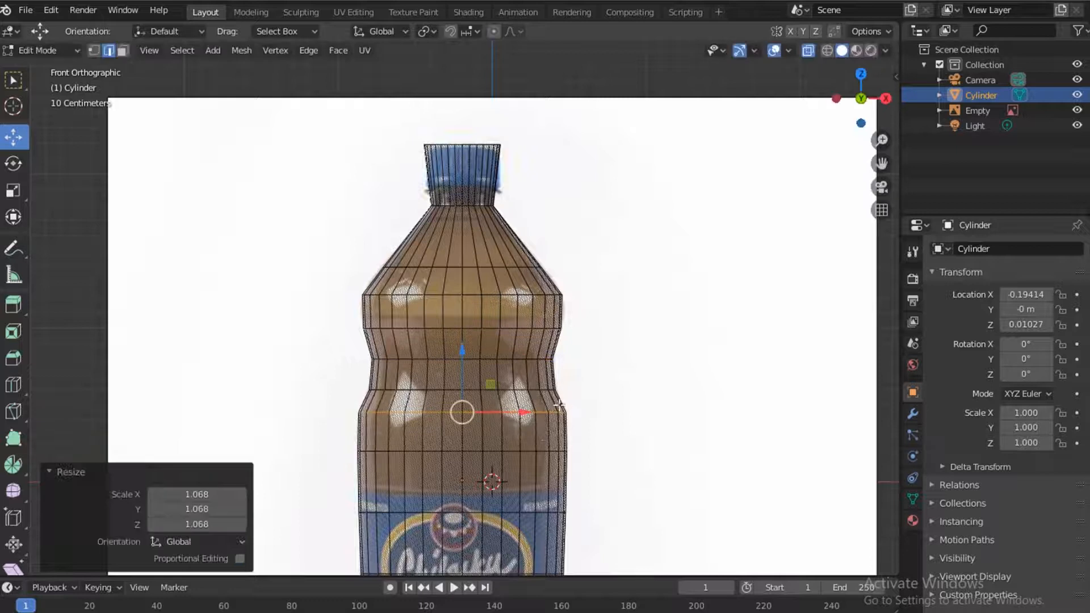
# Rescale the lowest body loop and widen the bottom ring by about 1.035 to fit the bottle's base.
pyautogui.keyDown('shift'); pyautogui.moveTo(493, 465); pyautogui.dragTo(517, 262, button='middle'); pyautogui.keyUp('shift')
pyautogui.keyDown('shift'); pyautogui.moveTo(520, 452); pyautogui.dragTo(527, 253, button='middle'); pyautogui.keyUp('shift')
pyautogui.keyDown('alt'); pyautogui.click(582, 355); pyautogui.keyUp('alt')
pyautogui.press('s')
pyautogui.click(597, 338)
pyautogui.keyDown('alt'); pyautogui.click(590, 416); pyautogui.keyUp('alt')
pyautogui.press('s')
pyautogui.click(593, 415)
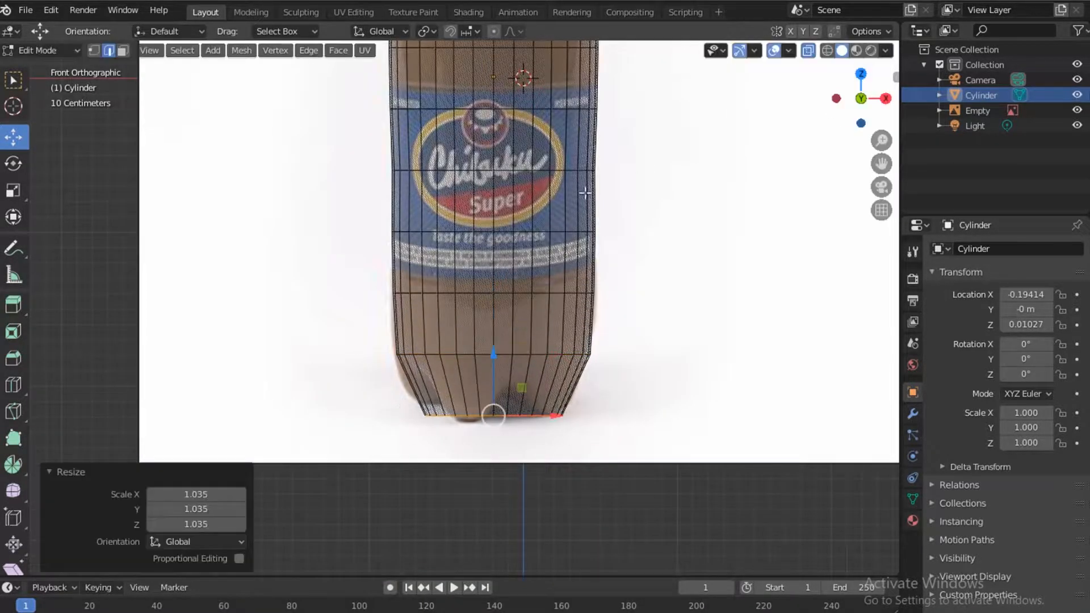
# Add an edge loop at the cap's lower edge and widen it to the cap's width.
pyautogui.scroll(-3, 584, 193)
pyautogui.keyDown('shift'); pyautogui.moveTo(511, 63); pyautogui.dragTo(550, 329, button='middle'); pyautogui.keyUp('shift')
pyautogui.scroll(6, 442, 328)
pyautogui.keyDown('alt'); pyautogui.click(443, 329); pyautogui.keyUp('alt')
pyautogui.keyDown('alt'); pyautogui.click(379, 302); pyautogui.keyUp('alt')
pyautogui.moveTo(328, 238); pyautogui.dragTo(328, 246)
pyautogui.hotkey('ctrl', 'r')
pyautogui.click(311, 394)
pyautogui.click(329, 377)
pyautogui.press('s')
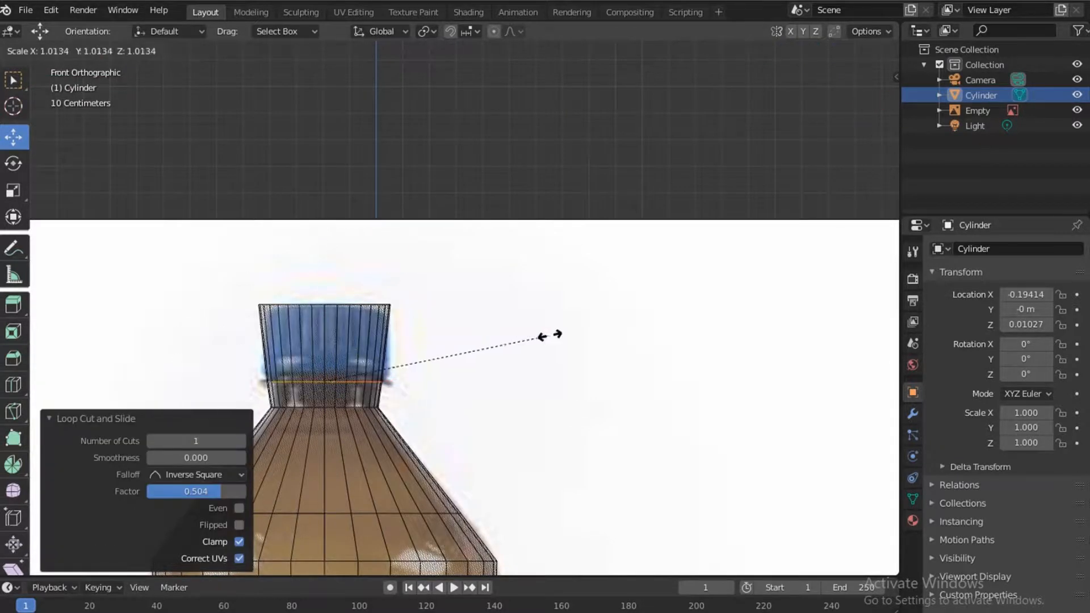
pyautogui.click(564, 355)
# Add an edge loop directly beneath the cap and narrow it to the neck's width.
pyautogui.press('g')
pyautogui.press('g')
pyautogui.click(497, 339)
pyautogui.press('s')
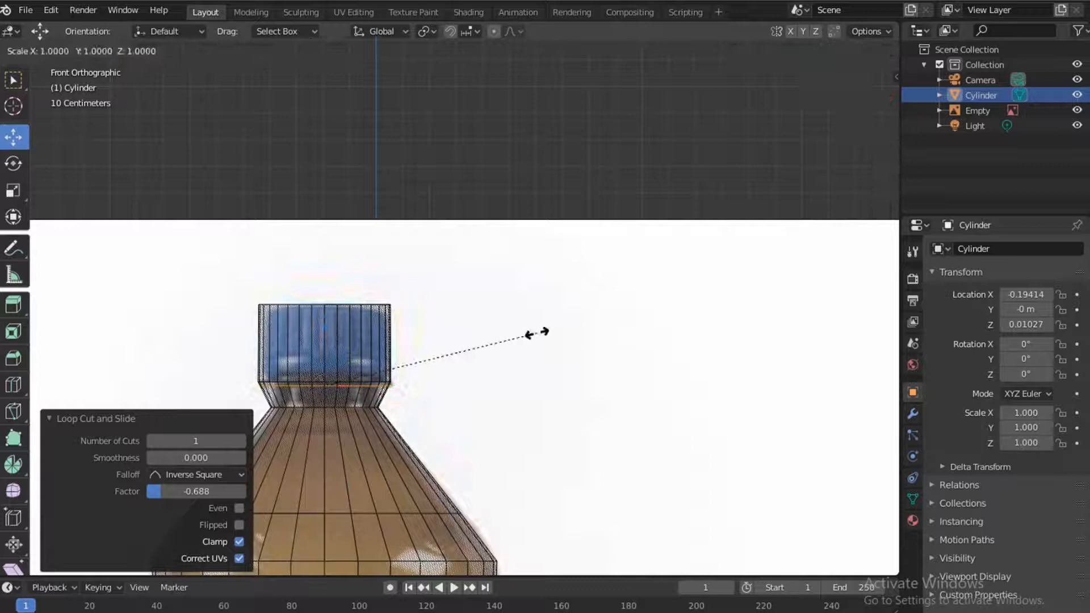
pyautogui.click(469, 347)
# Add two edge loops near the cap's lower edge and scale them to form the groove above its bottom ring.
pyautogui.hotkey('ctrl', 'r')
pyautogui.click(308, 371)
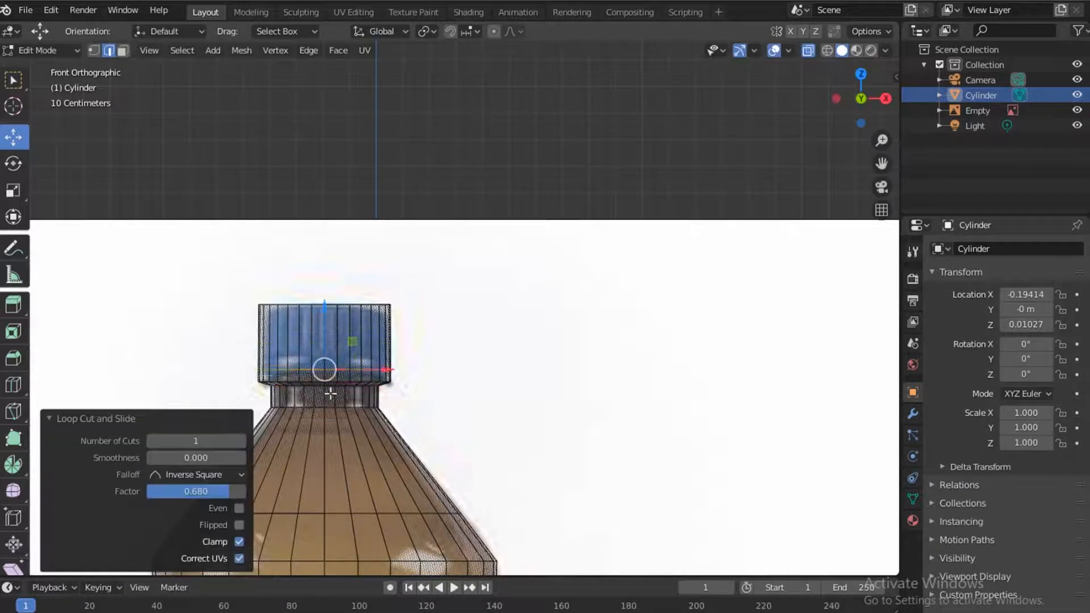
pyautogui.click(346, 377)
pyautogui.press('s')
pyautogui.click(372, 368)
pyautogui.hotkey('ctrl', 'r')
pyautogui.click(382, 374)
pyautogui.rightClick(381, 375)
pyautogui.press('s')
pyautogui.click(428, 354)
# Add a centred edge loop to the thin ring below the cap's groove and scale it outward by about 1.09.
pyautogui.press('g')
pyautogui.press('g')
pyautogui.rightClick(365, 380)
pyautogui.press('s')
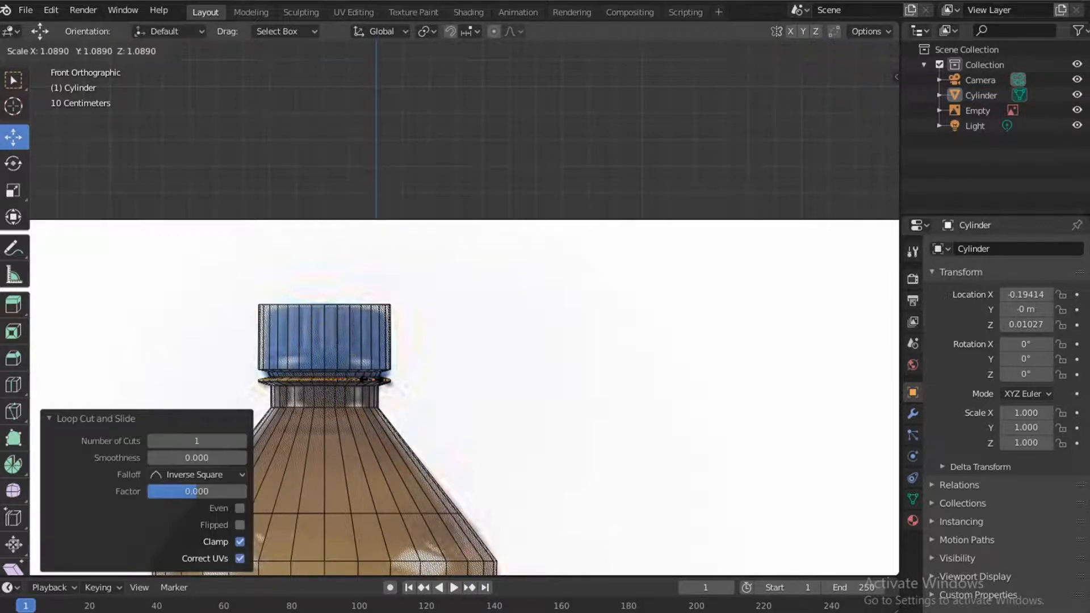
pyautogui.click(369, 380)
# Select the cap's top edge ring and lower it about 0.008 m along Z.
pyautogui.scroll(2, 341, 352)
pyautogui.keyDown('alt'); pyautogui.click(303, 303); pyautogui.keyUp('alt')
pyautogui.moveTo(277, 254); pyautogui.dragTo(278, 261)
# Extrude the cap's top ring inward twice, scaling to about 0.422 and 0.108, to close the top.
pyautogui.moveTo(863, 102); pyautogui.dragTo(902, 150)
pyautogui.moveTo(193, 250); pyautogui.dragTo(214, 256)
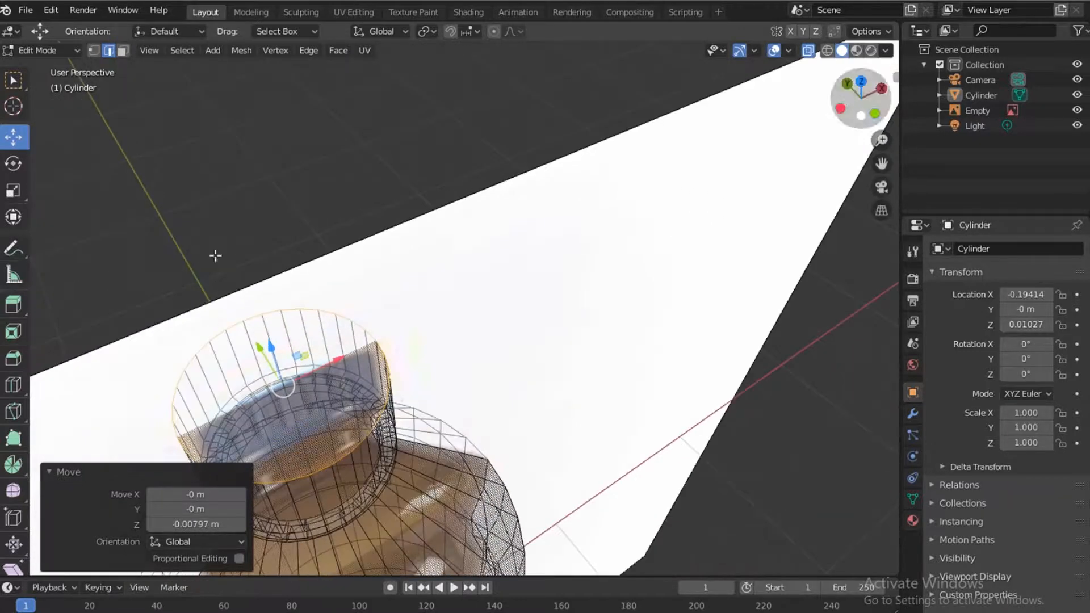
pyautogui.keyDown('shift'); pyautogui.moveTo(291, 392); pyautogui.dragTo(519, 359, button='middle'); pyautogui.keyUp('shift')
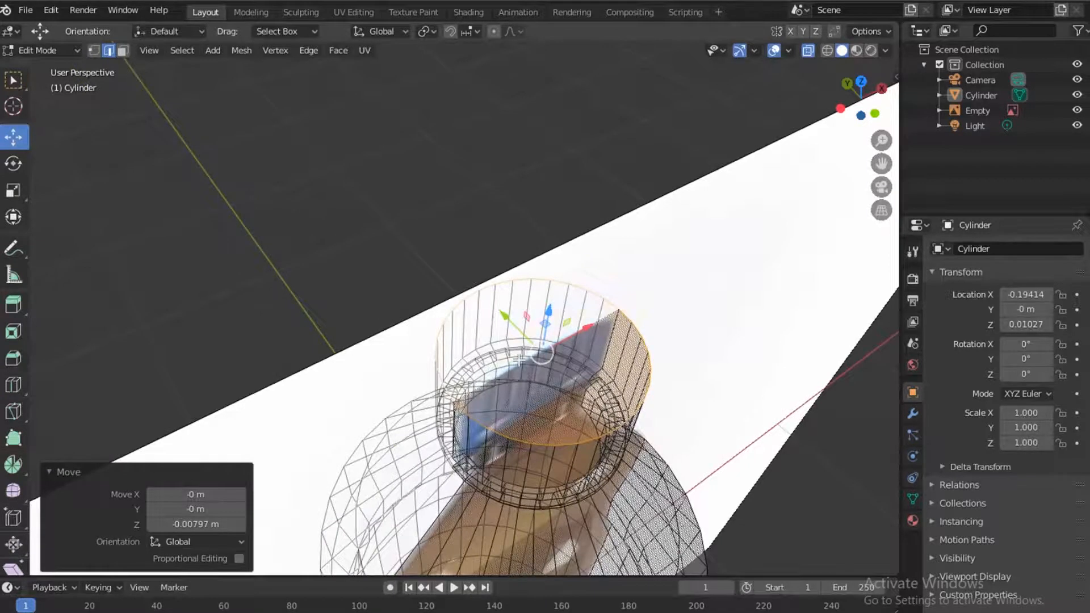
pyautogui.press('e')
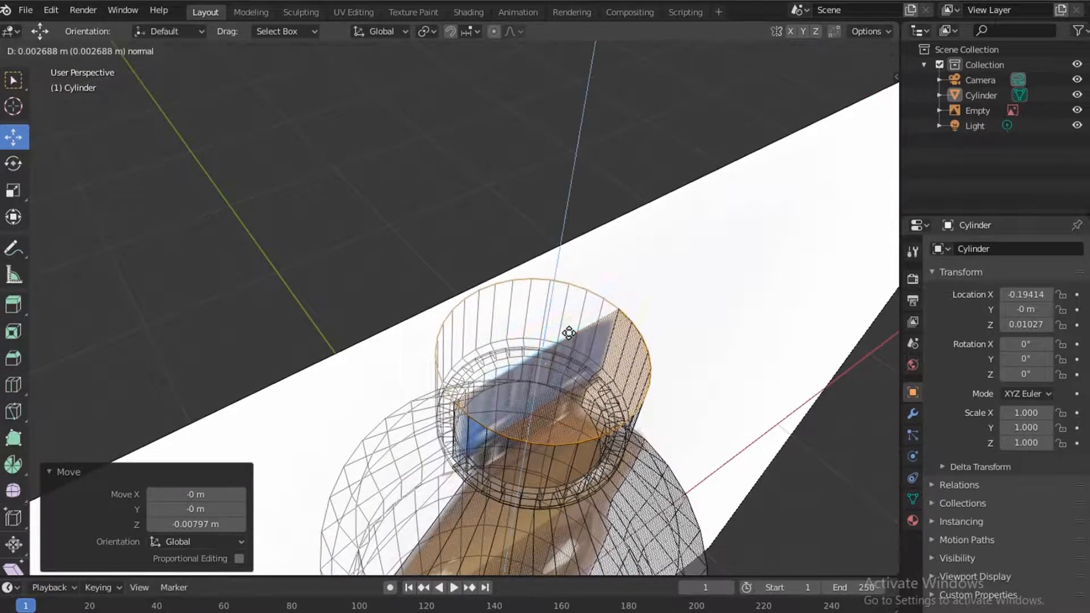
pyautogui.press('s')
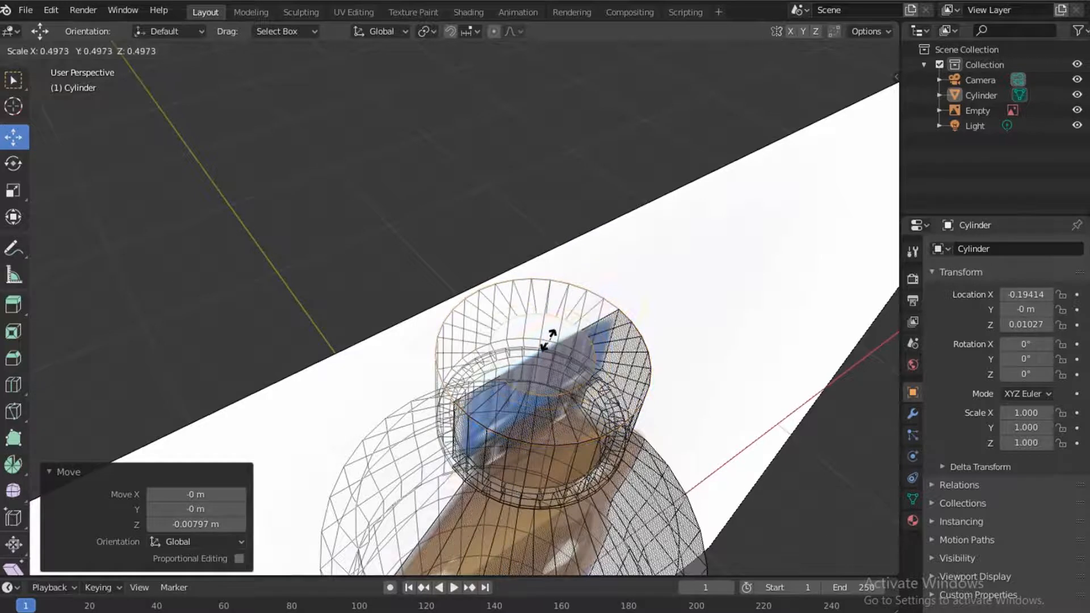
pyautogui.click(548, 339)
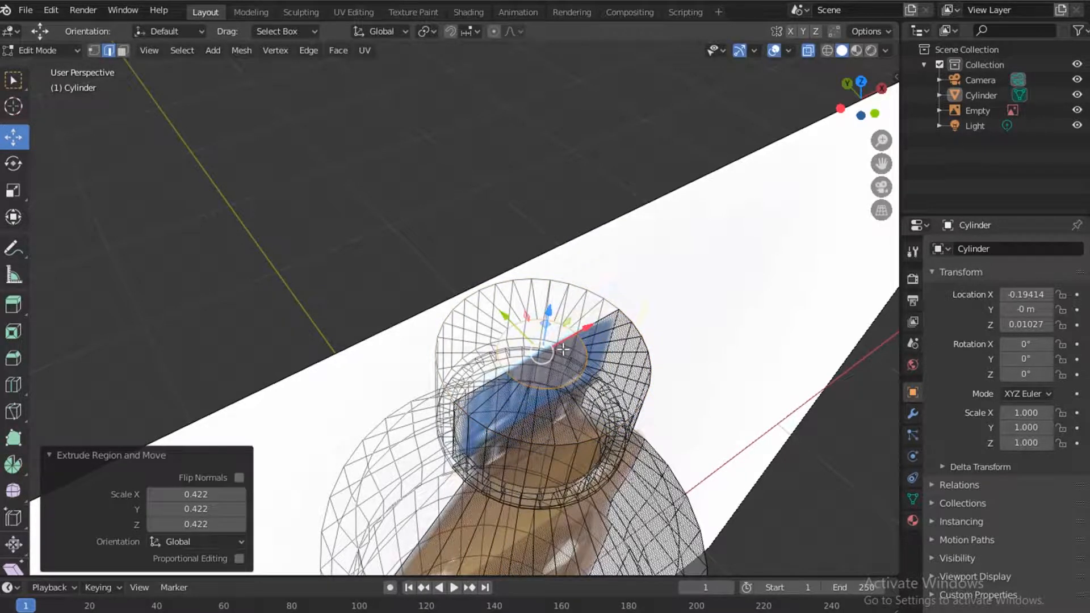
pyautogui.press('e')
pyautogui.press('s')
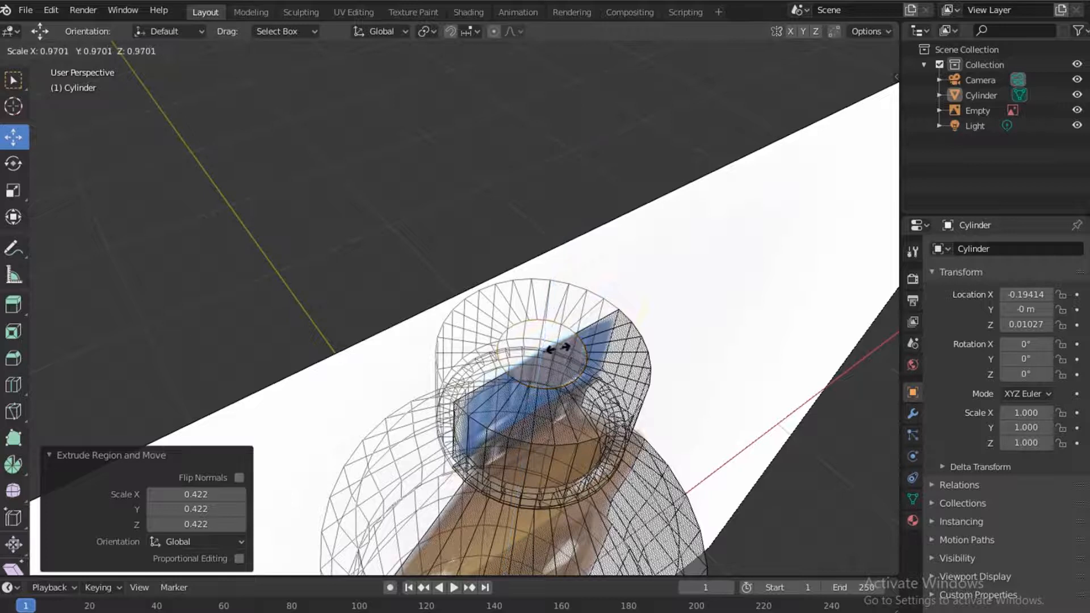
pyautogui.click(542, 353)
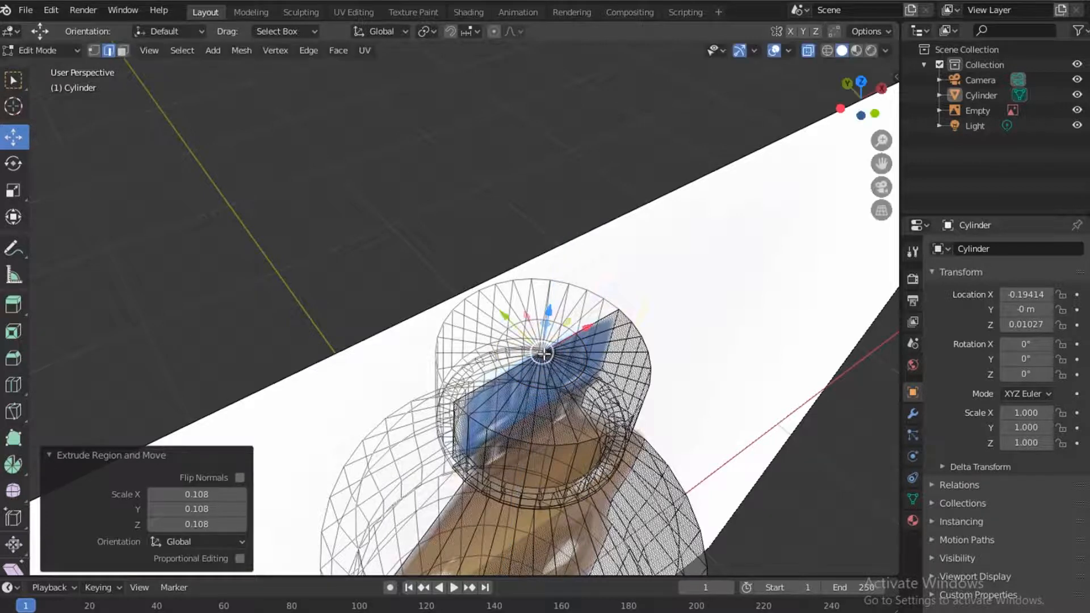
pyautogui.moveTo(872, 116); pyautogui.dragTo(846, 108)
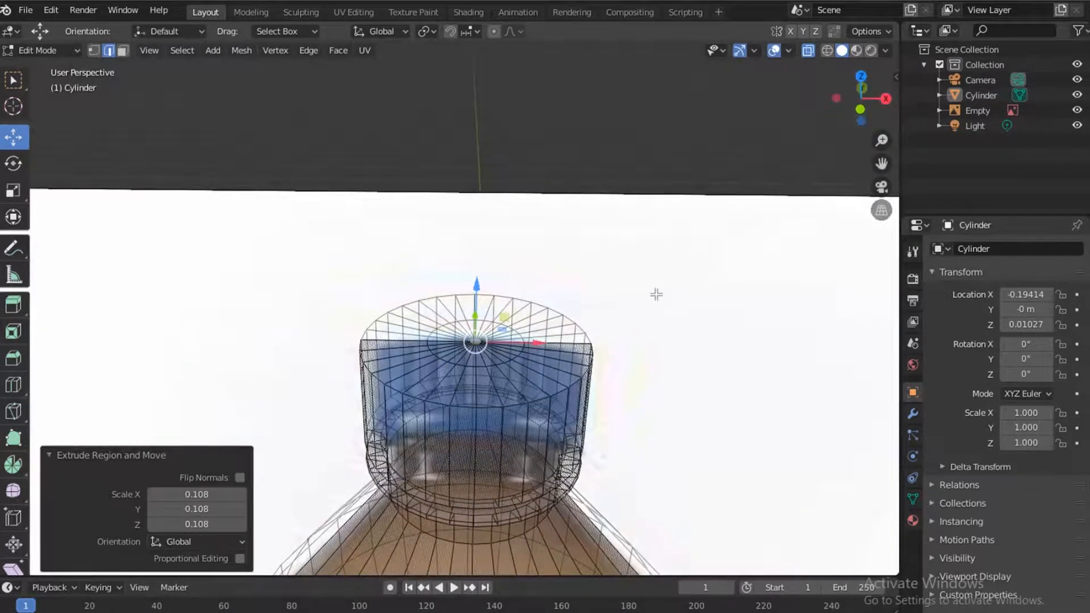
# Hide the reference image, turn off X-ray display and return the bottle to Object Mode.
pyautogui.scroll(-5, 651, 294)
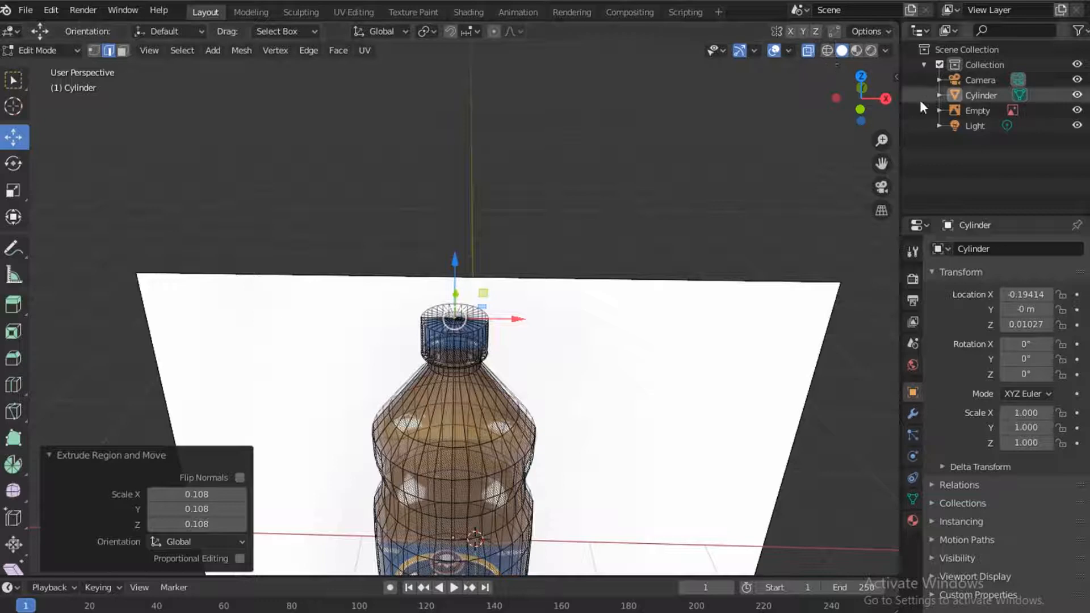
pyautogui.click(1076, 111)
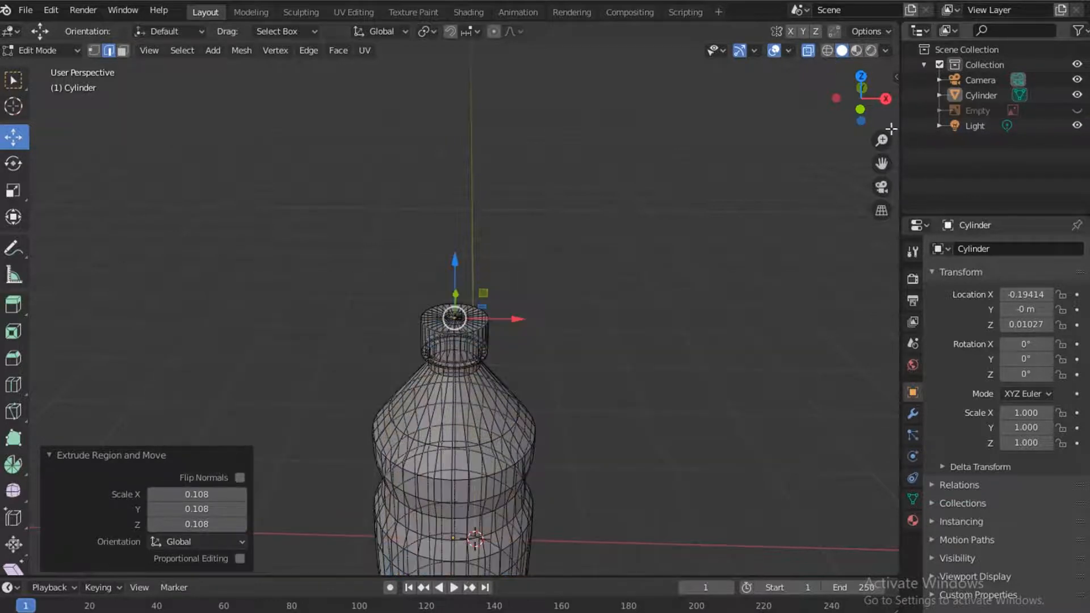
pyautogui.click(807, 50)
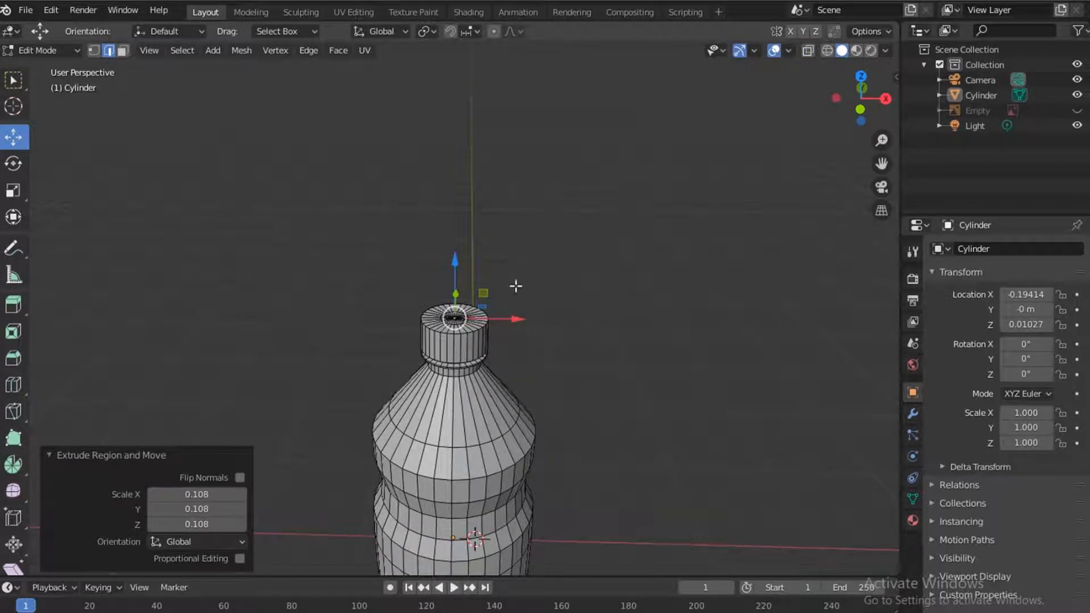
pyautogui.press('Tab')
pyautogui.scroll(-4, 610, 319)
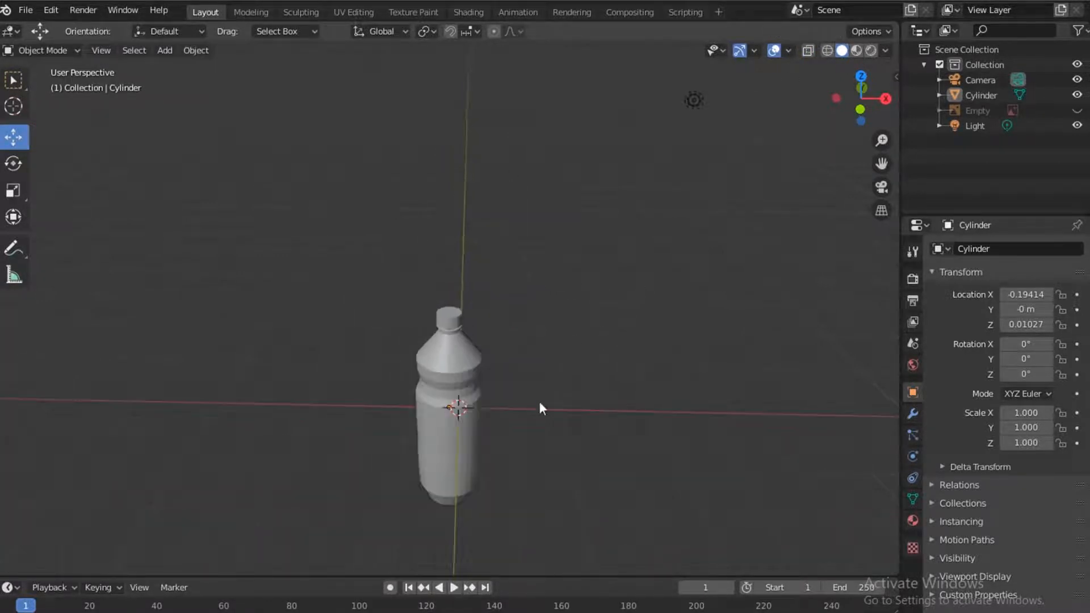
# Select the bottle and add a Subdivision Surface modifier to it.
pyautogui.moveTo(861, 98); pyautogui.dragTo(858, 54)
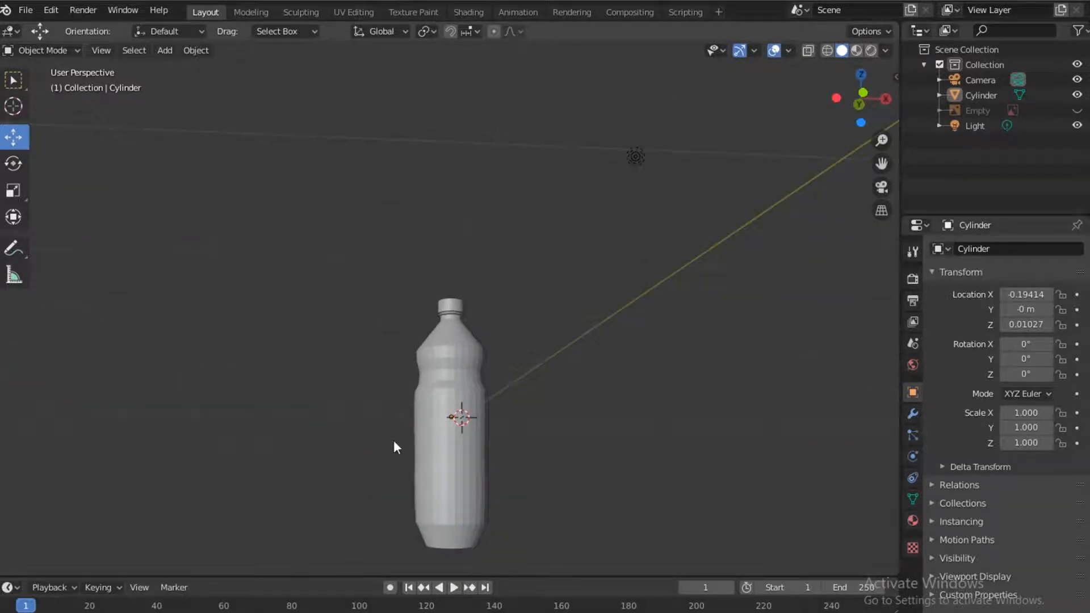
pyautogui.click(452, 406)
pyautogui.press('KP_Decimal')
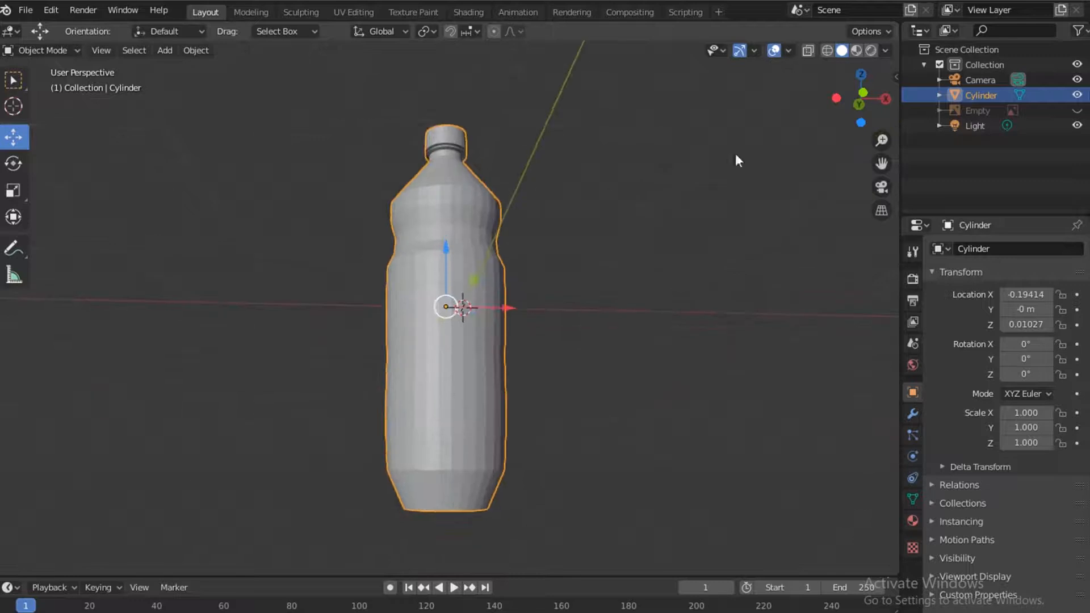
pyautogui.moveTo(862, 93); pyautogui.dragTo(861, 111)
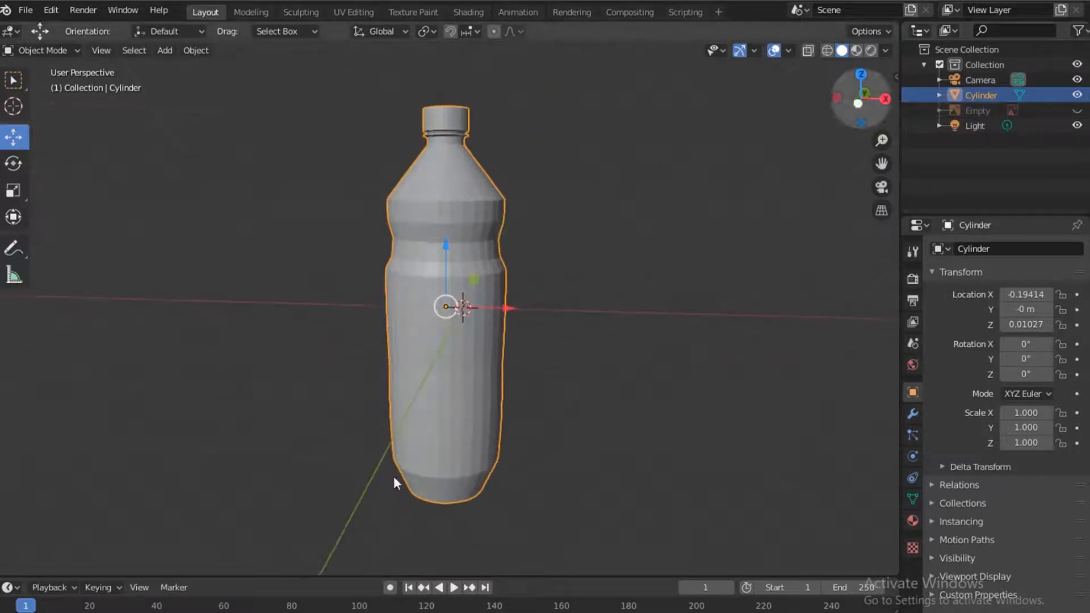
pyautogui.click(912, 413)
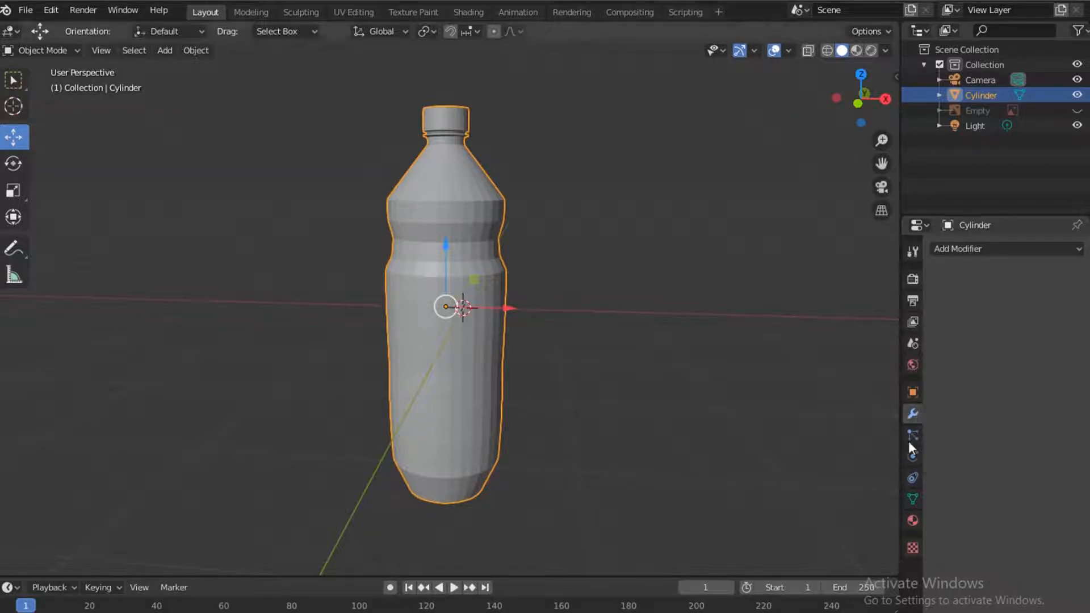
pyautogui.click(1019, 248)
pyautogui.click(1054, 254)
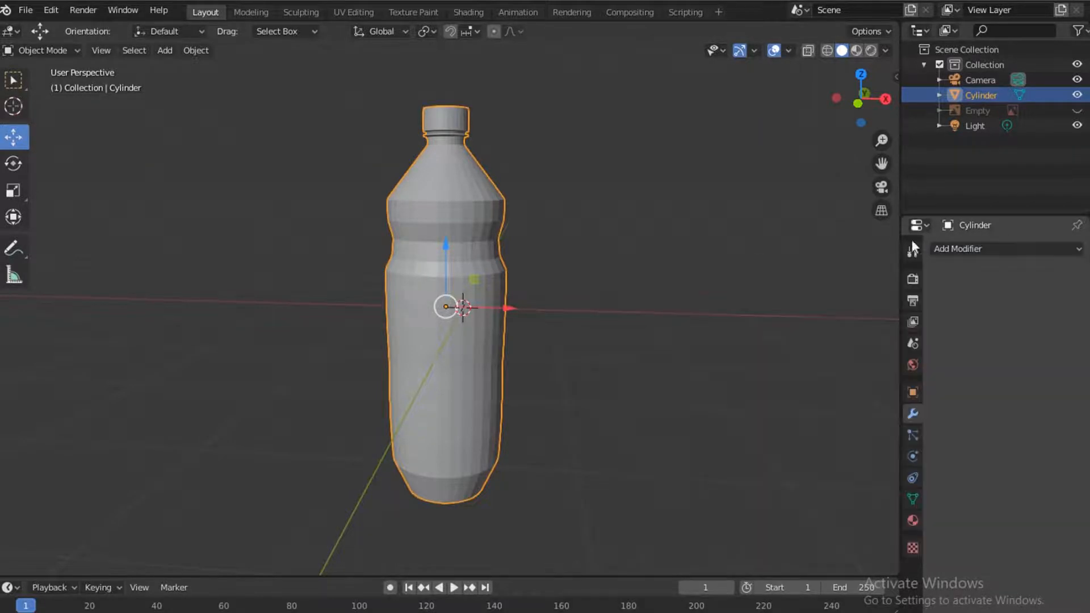
pyautogui.click(964, 254)
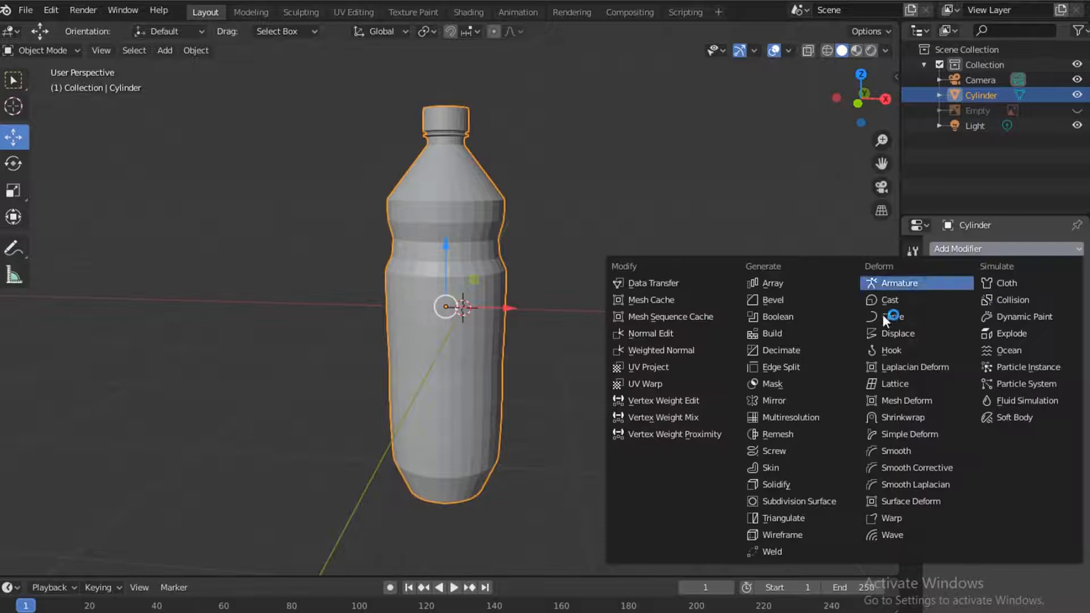
pyautogui.click(798, 502)
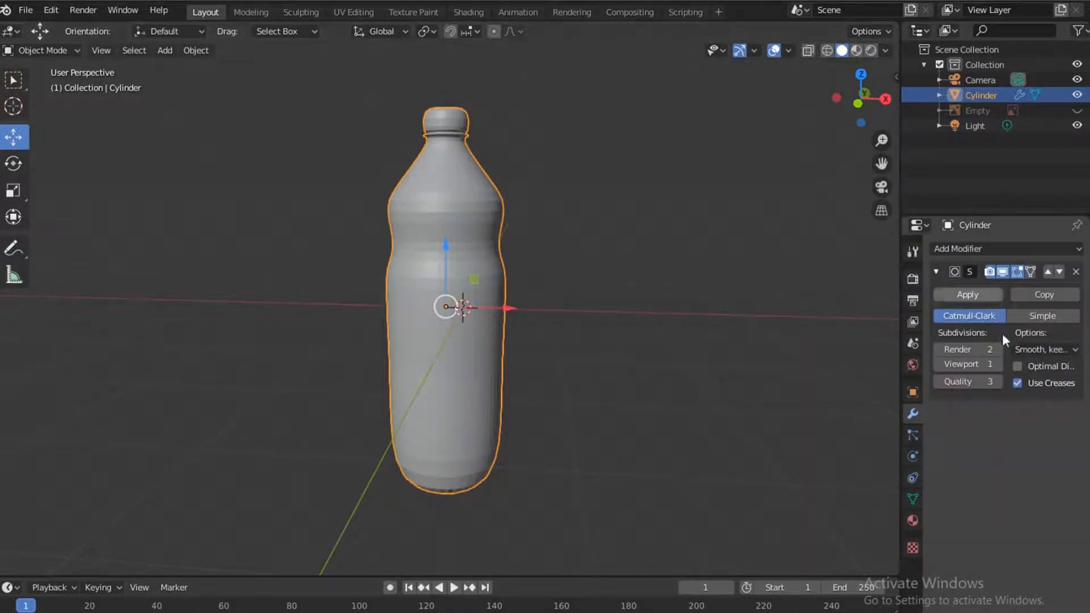
# Set the modifier's viewport subdivisions to 3 and shade the bottle smooth.
pyautogui.click(995, 363)
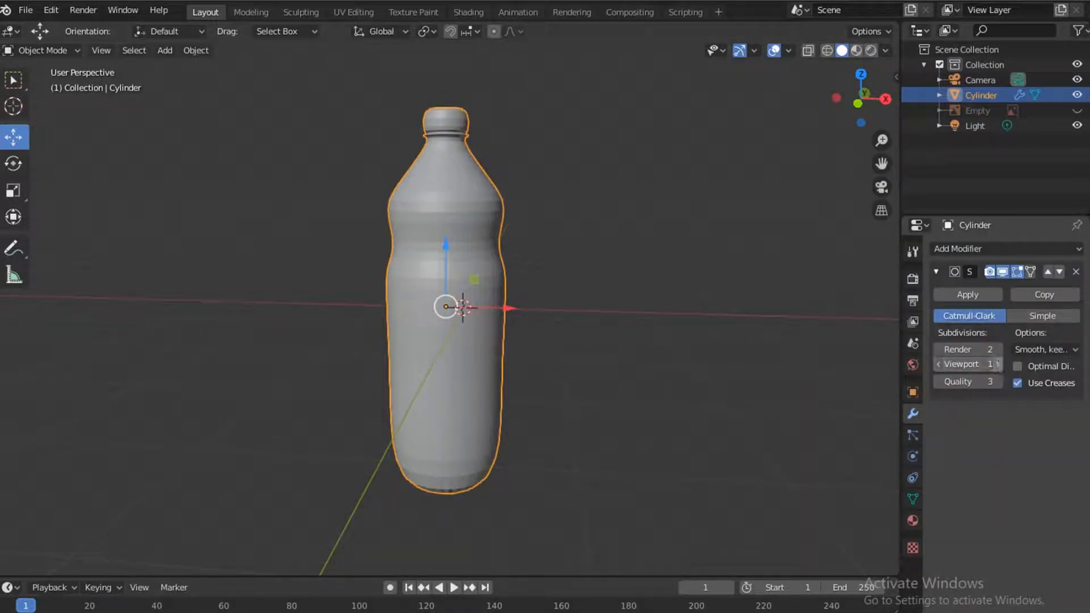
pyautogui.click(996, 366)
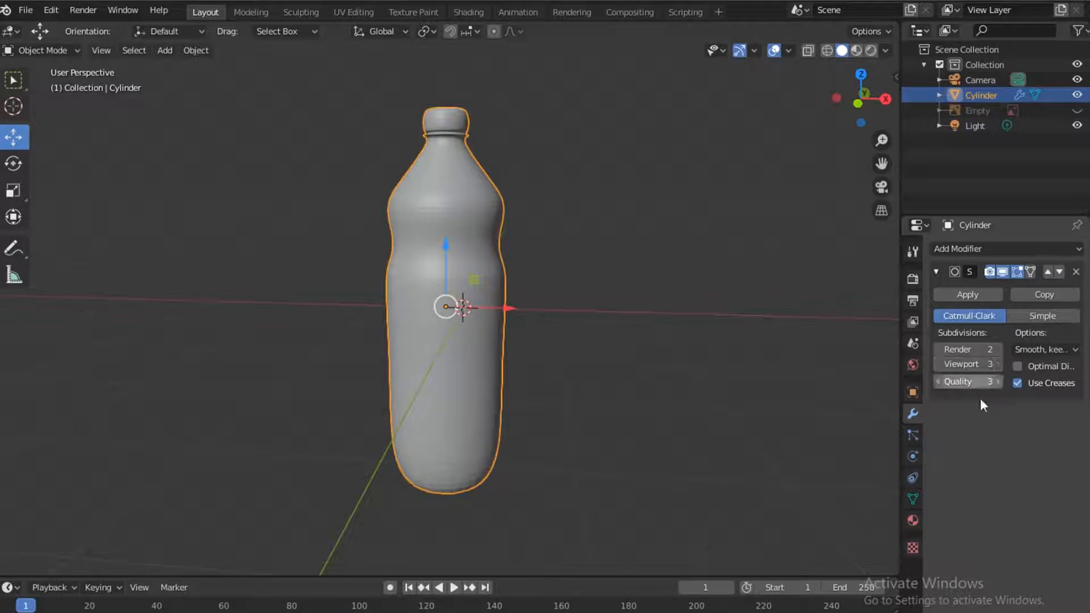
pyautogui.rightClick(445, 199)
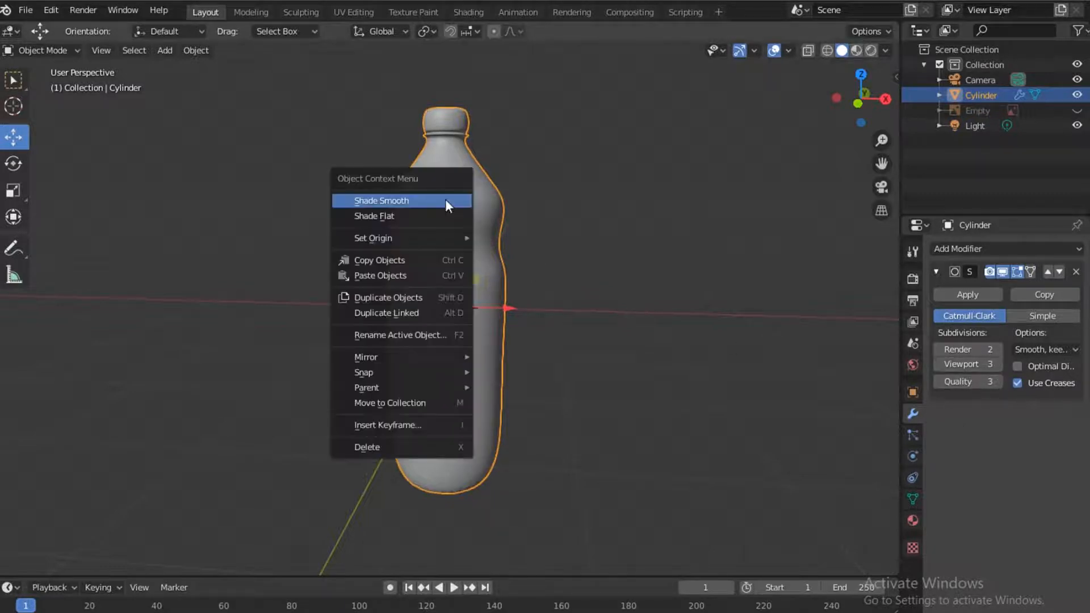
pyautogui.click(445, 202)
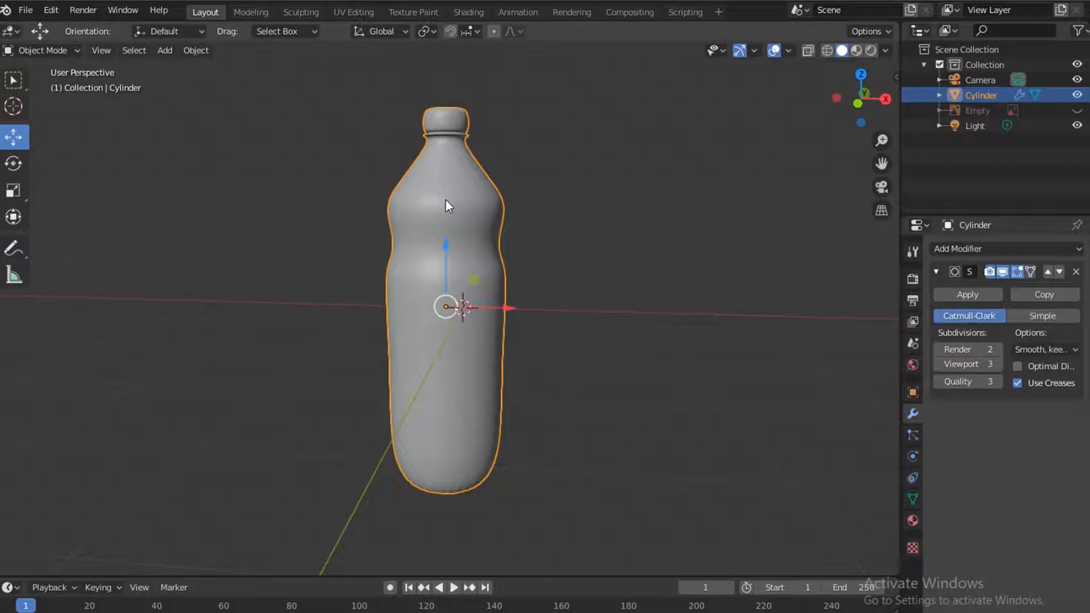
# Sharpen the cap by adding edge loops close to its top and bottom edges, with slide factors of about -0.964 and 0.944.
pyautogui.scroll(3, 462, 162)
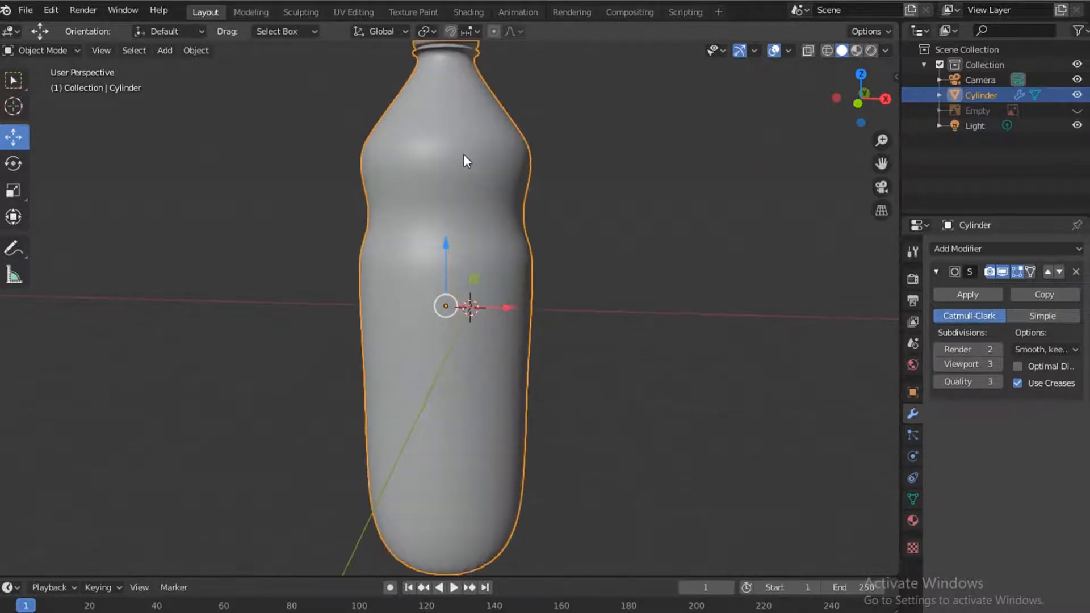
pyautogui.press('Tab')
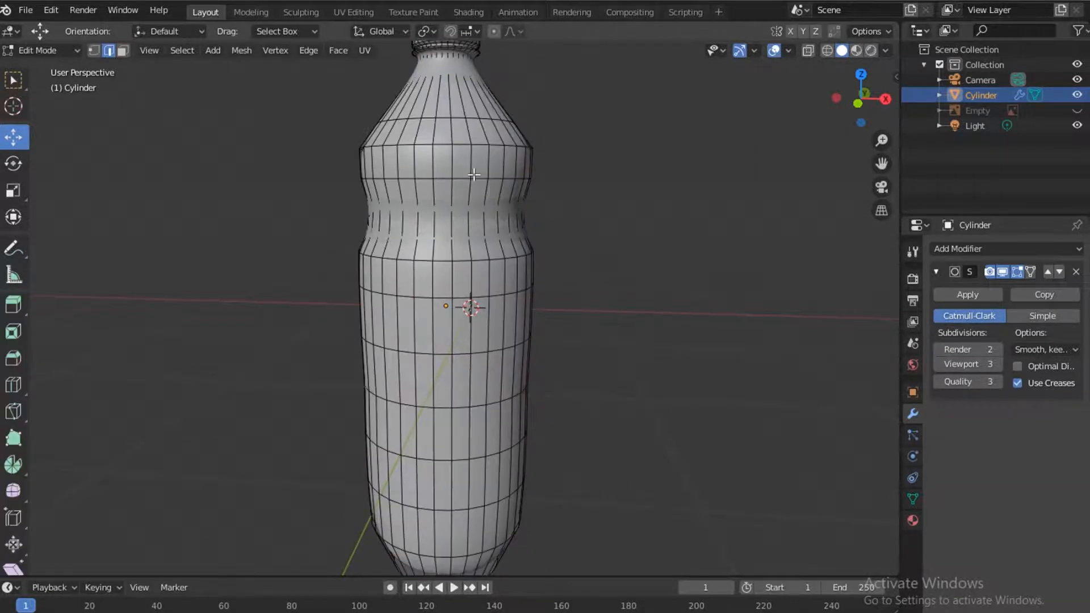
pyautogui.keyDown('shift'); pyautogui.moveTo(476, 151); pyautogui.dragTo(489, 318, button='middle'); pyautogui.keyUp('shift')
pyautogui.scroll(3, 489, 320)
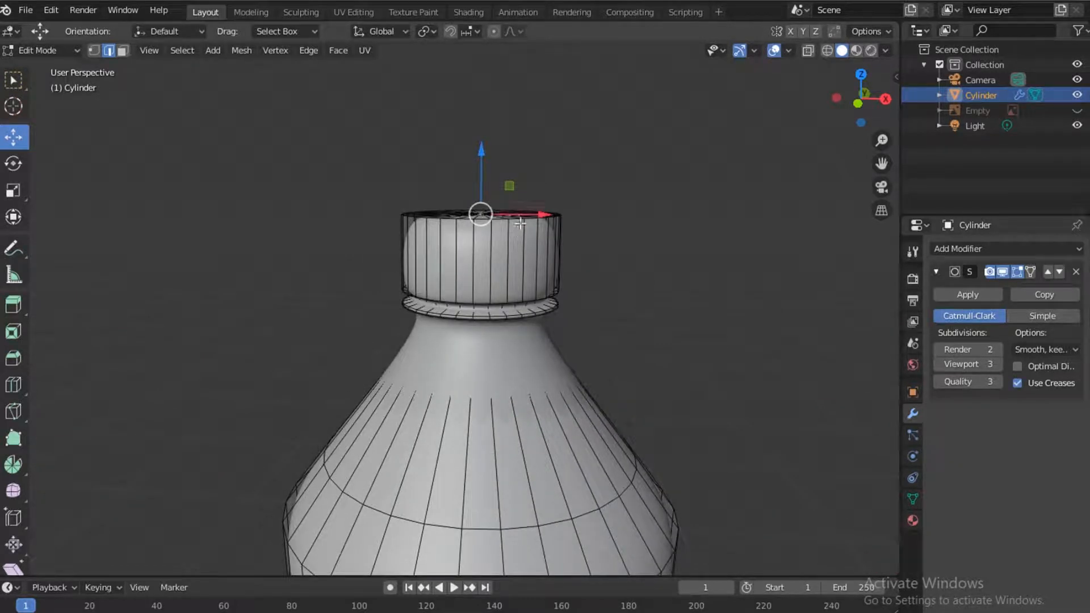
pyautogui.press('Tab')
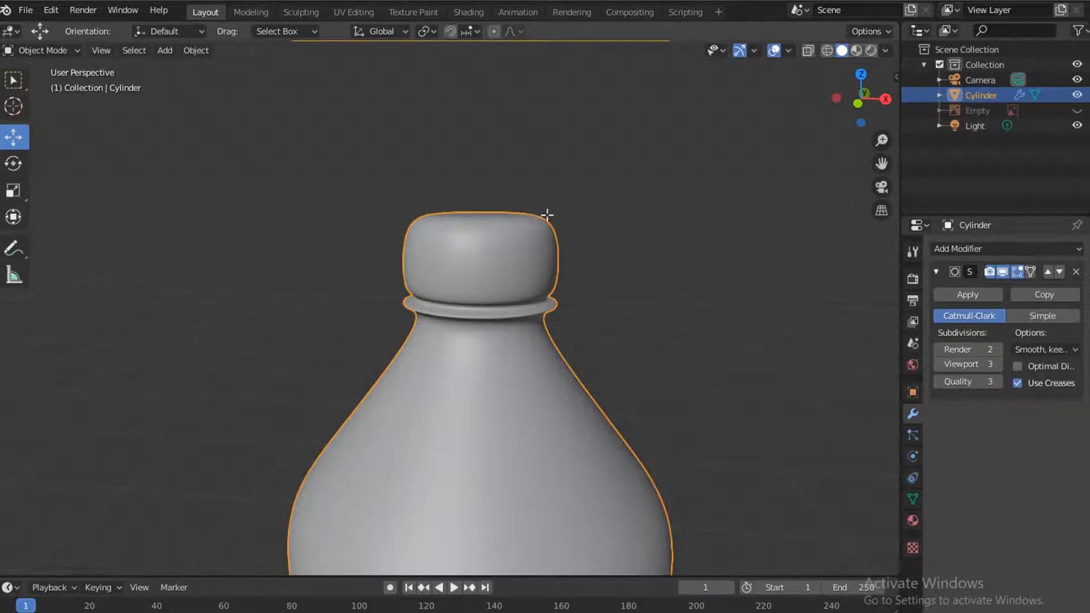
pyautogui.press('Tab')
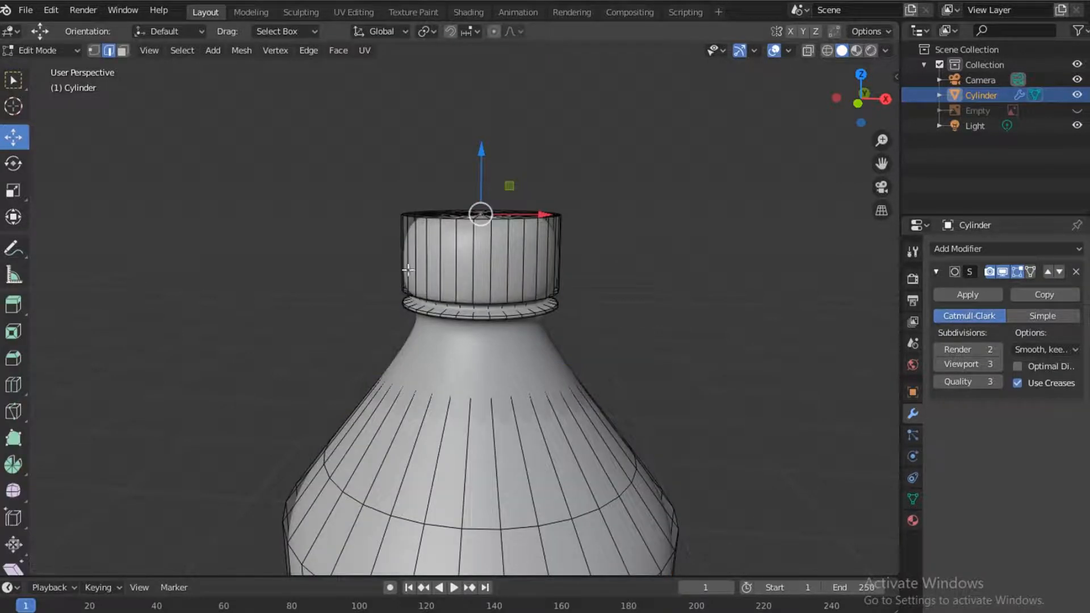
pyautogui.hotkey('ctrl', 'r')
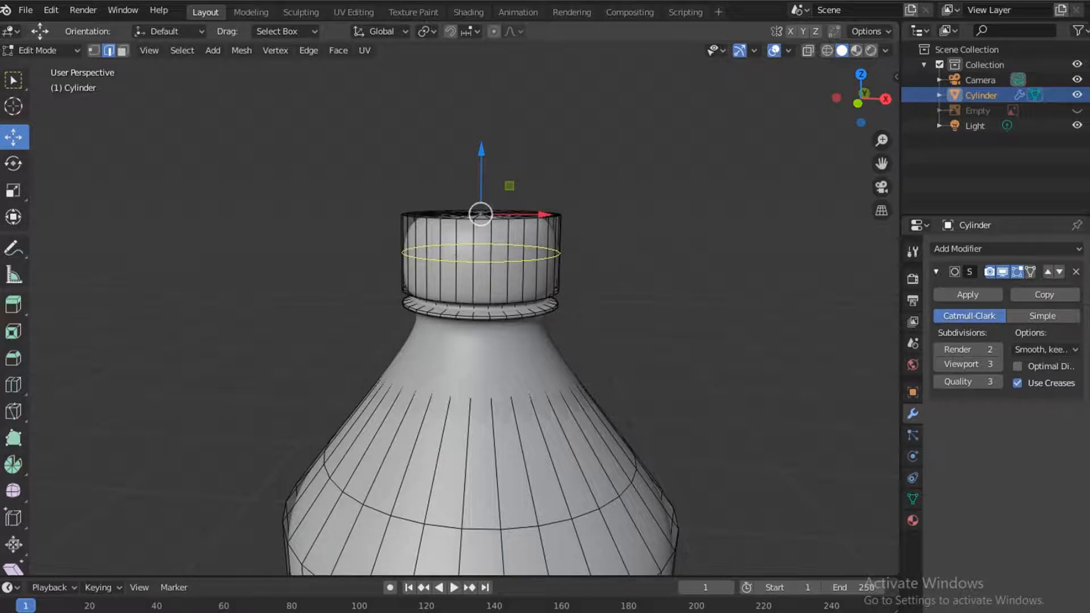
pyautogui.click(450, 243)
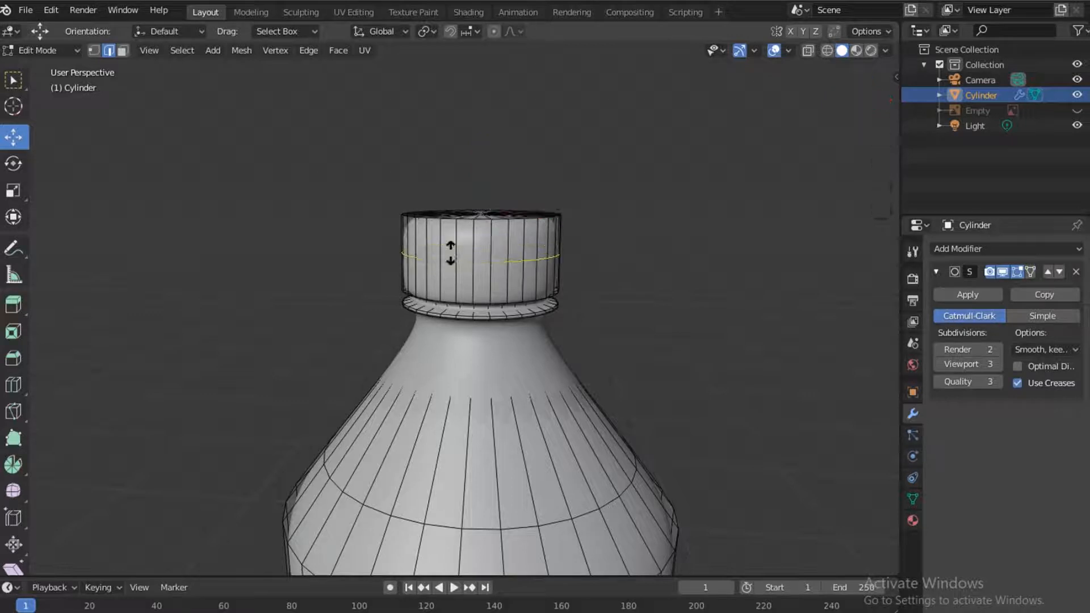
pyautogui.click(458, 218)
pyautogui.hotkey('ctrl', 'r')
pyautogui.click(462, 258)
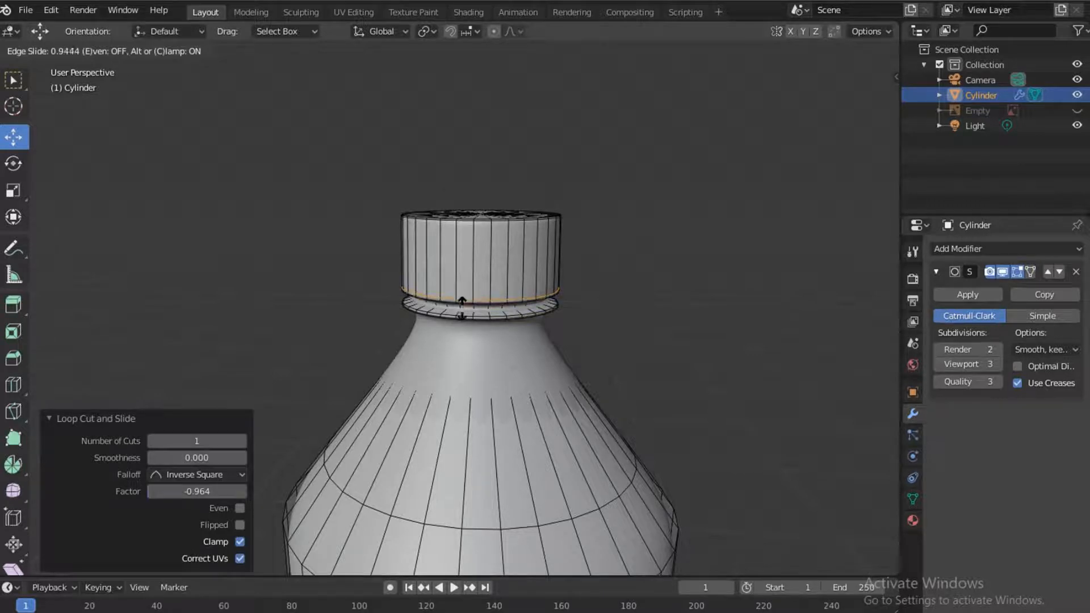
pyautogui.click(460, 304)
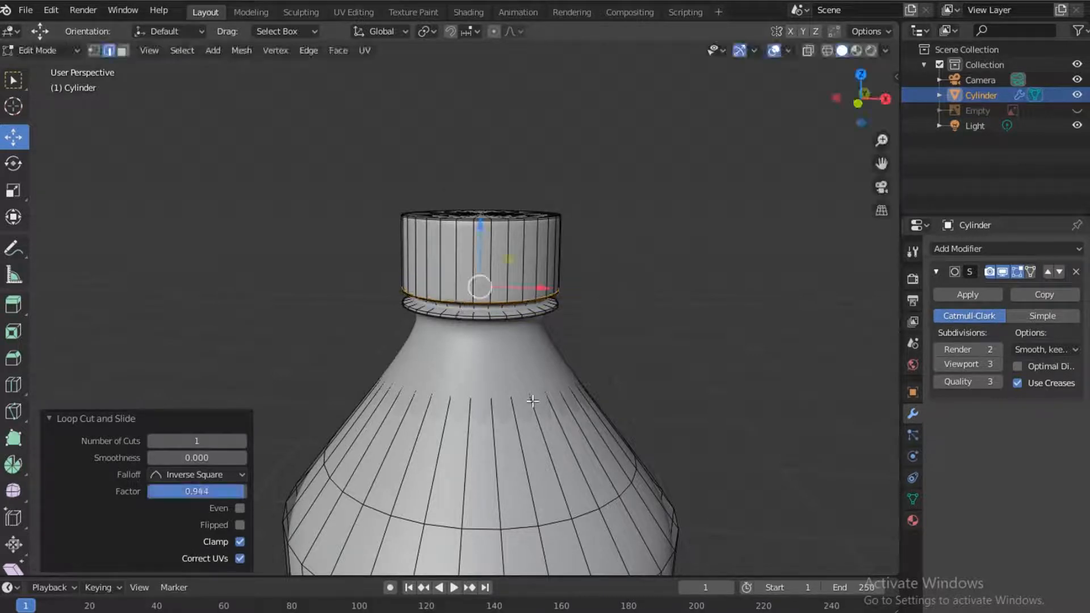
# Add two supporting edge loops around the narrow groove and ring area beneath the cap.
pyautogui.scroll(8, 439, 319)
pyautogui.hotkey('ctrl', 'r')
pyautogui.click(403, 379)
pyautogui.click(403, 364)
pyautogui.hotkey('ctrl', 'r')
pyautogui.click(404, 380)
pyautogui.click(402, 385)
# Add another edge loop in the groove beneath the cap with a slide factor of about 0.360, and return to Object Mode.
pyautogui.scroll(-5, 402, 385)
pyautogui.scroll(5, 402, 386)
pyautogui.hotkey('ctrl', 'r')
pyautogui.click(461, 292)
pyautogui.click(460, 307)
pyautogui.scroll(-6, 460, 306)
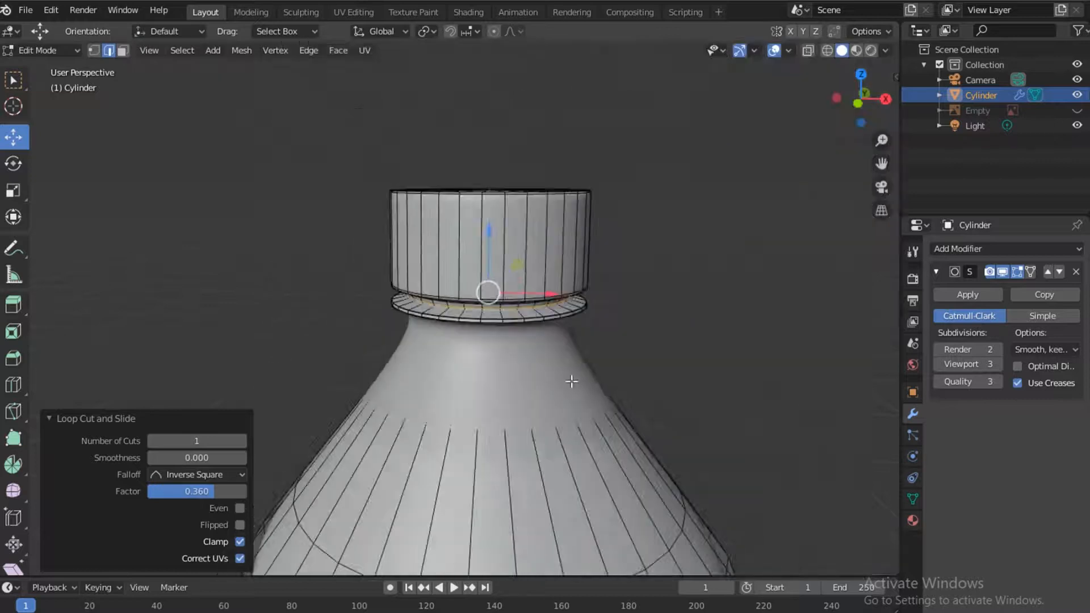
pyautogui.scroll(3, 540, 243)
pyautogui.press('Tab')
pyautogui.scroll(-2, 612, 402)
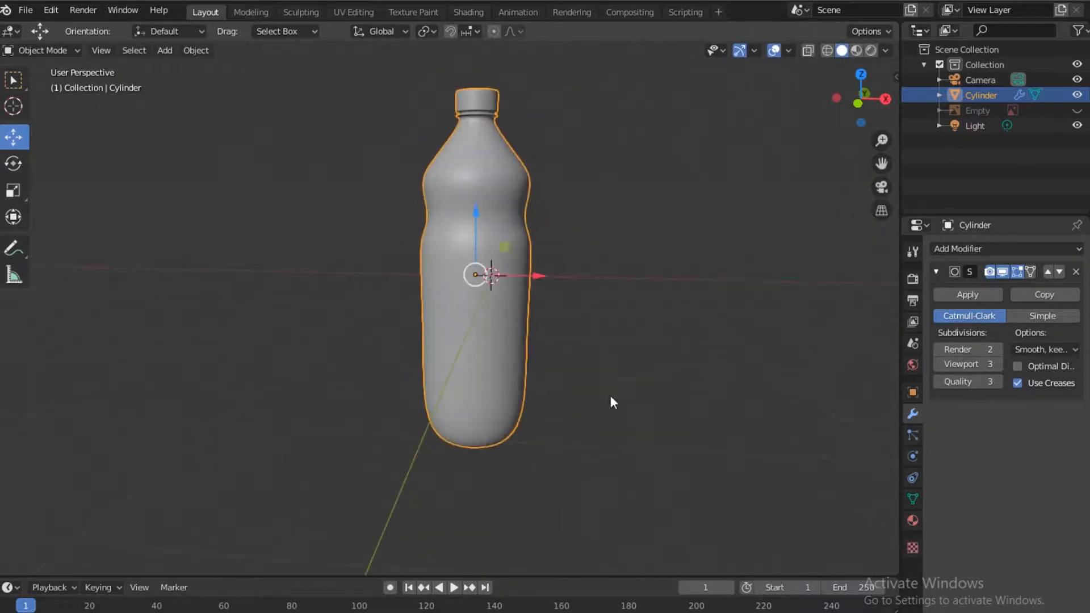
# Select the bottle's bottom face in Edit Mode, extrude it in place and scale it inward to about 0.705.
pyautogui.moveTo(859, 102); pyautogui.dragTo(836, 69)
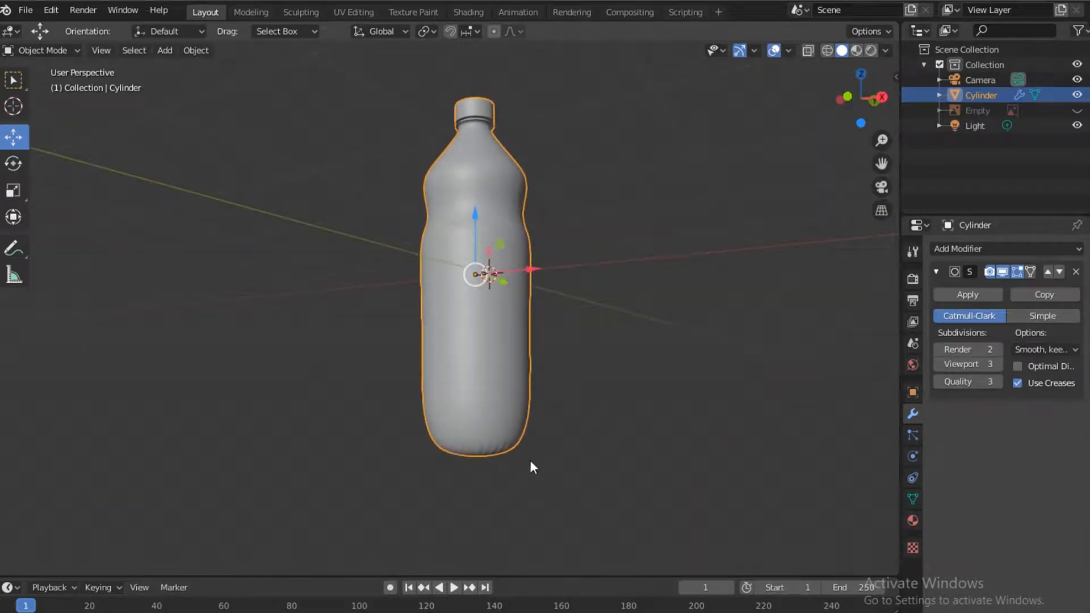
pyautogui.scroll(4, 530, 462)
pyautogui.keyDown('shift'); pyautogui.moveTo(551, 454); pyautogui.dragTo(608, 324, button='middle'); pyautogui.keyUp('shift')
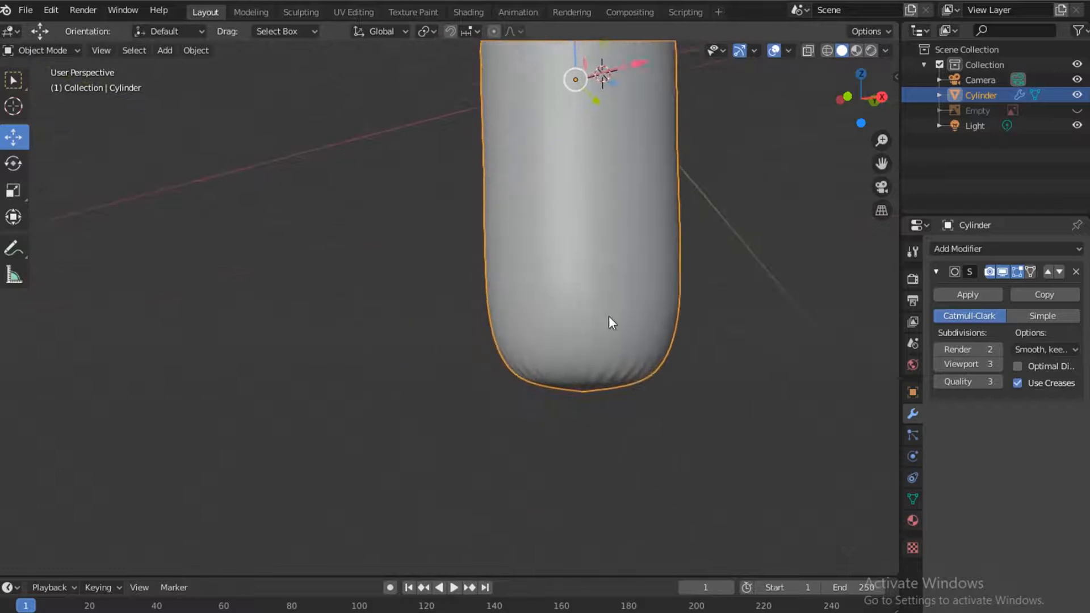
pyautogui.moveTo(840, 106); pyautogui.dragTo(793, 51)
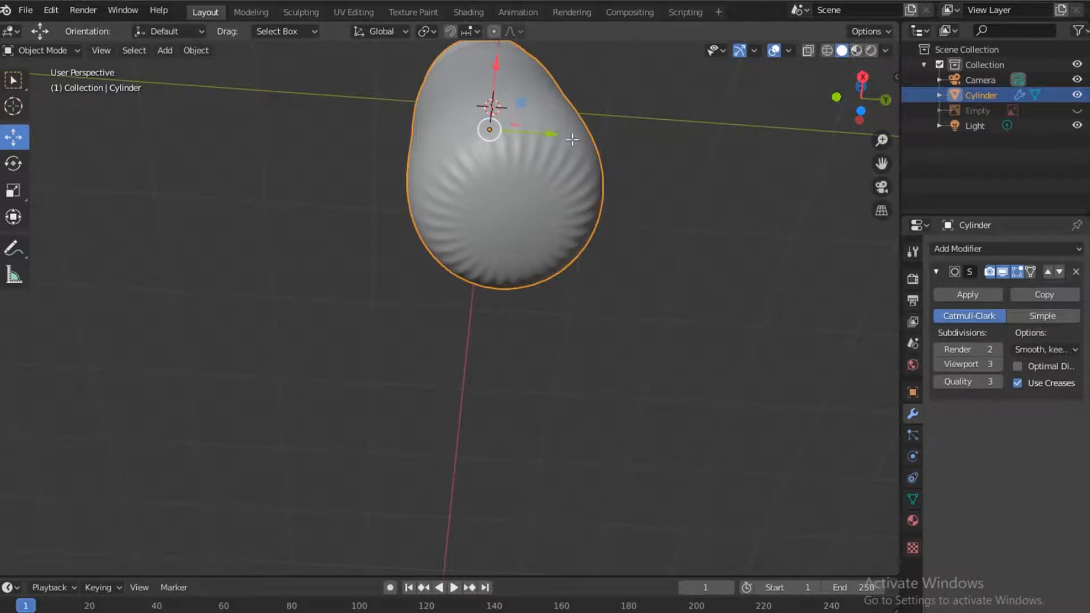
pyautogui.press('Tab')
pyautogui.click(469, 163)
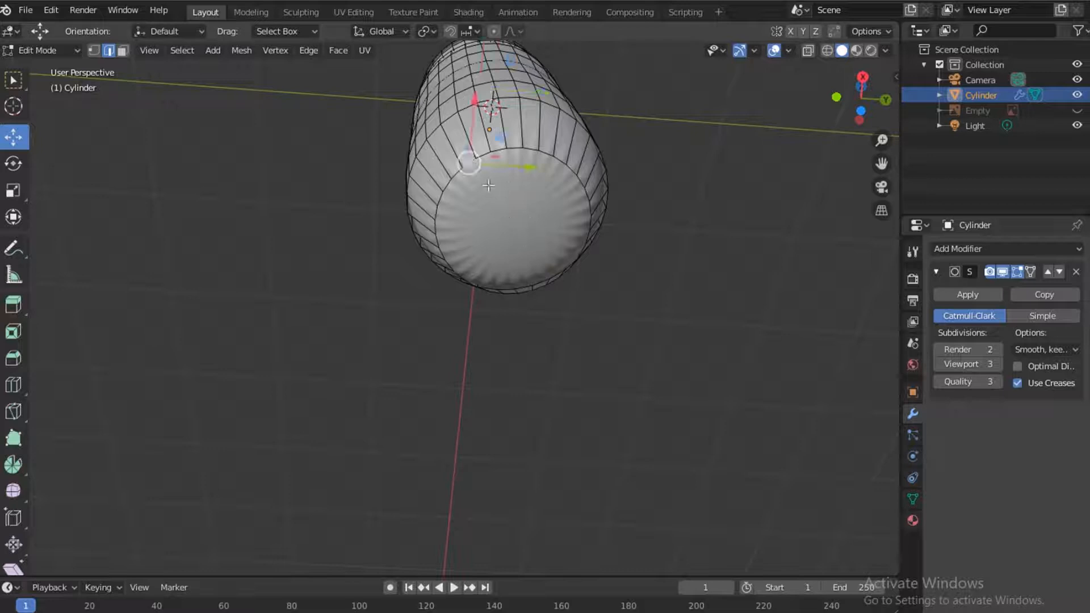
pyautogui.click(122, 51)
pyautogui.click(503, 227)
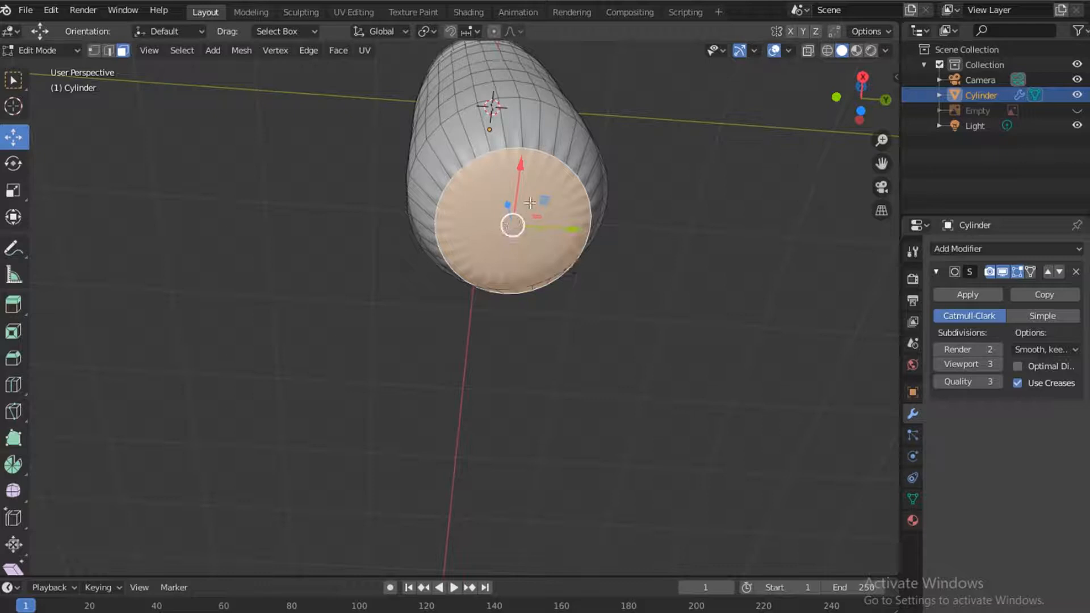
pyautogui.press('e')
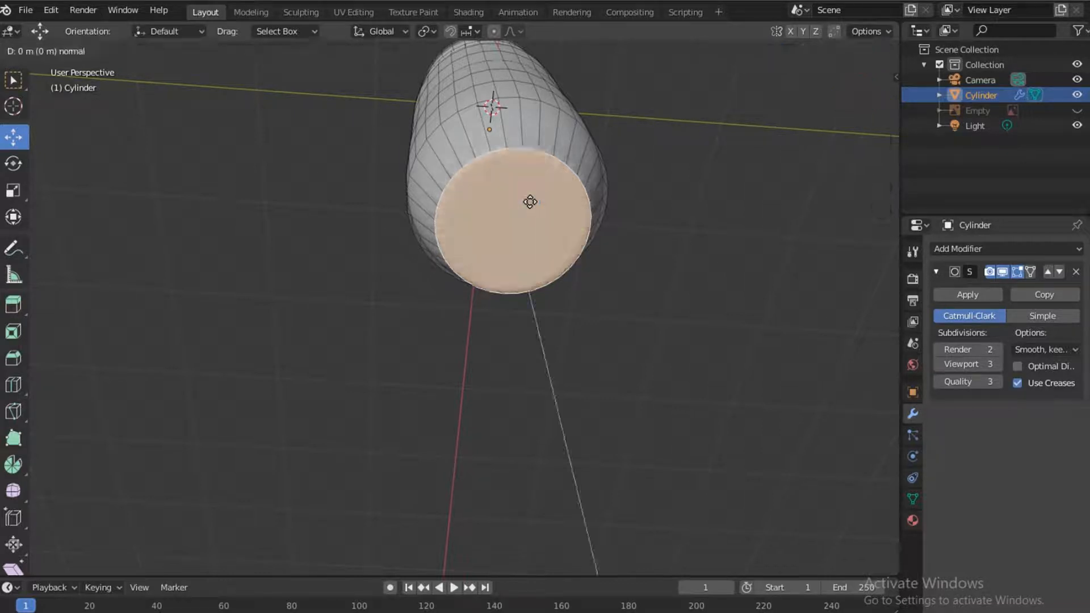
pyautogui.press('s')
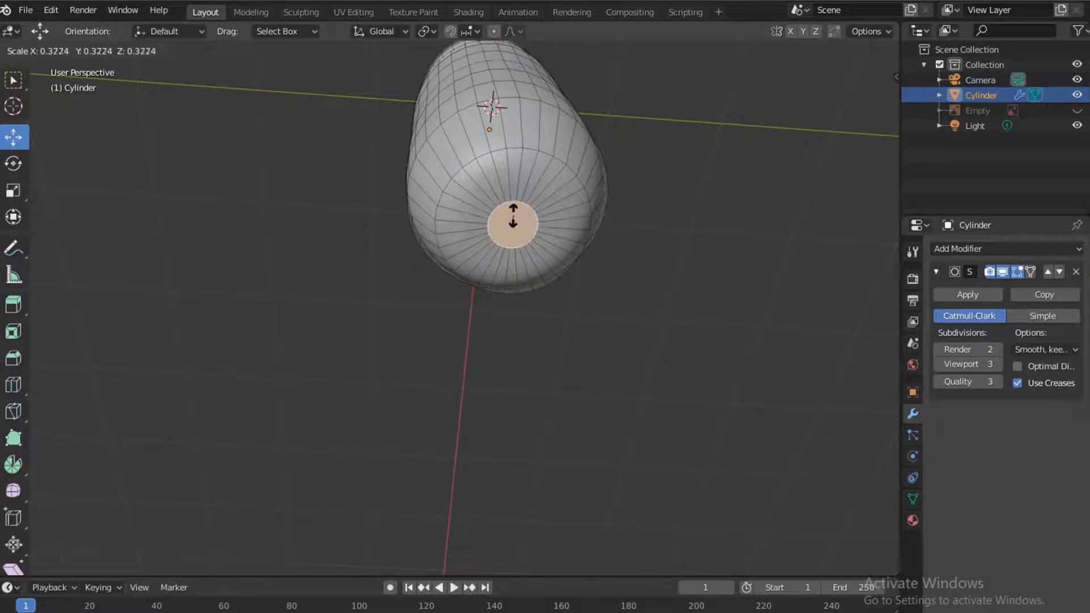
pyautogui.click(530, 214)
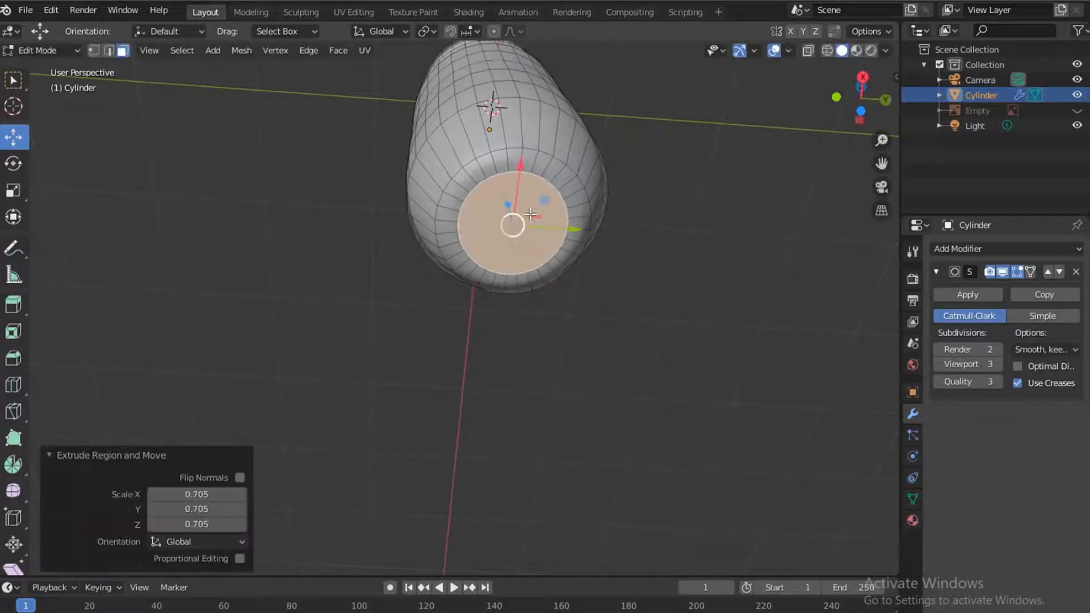
# Extrude the bottle's bottom face again, scale it to about 0.184, and move it up about 0.181 m along Z to hollow the base.
pyautogui.press('e')
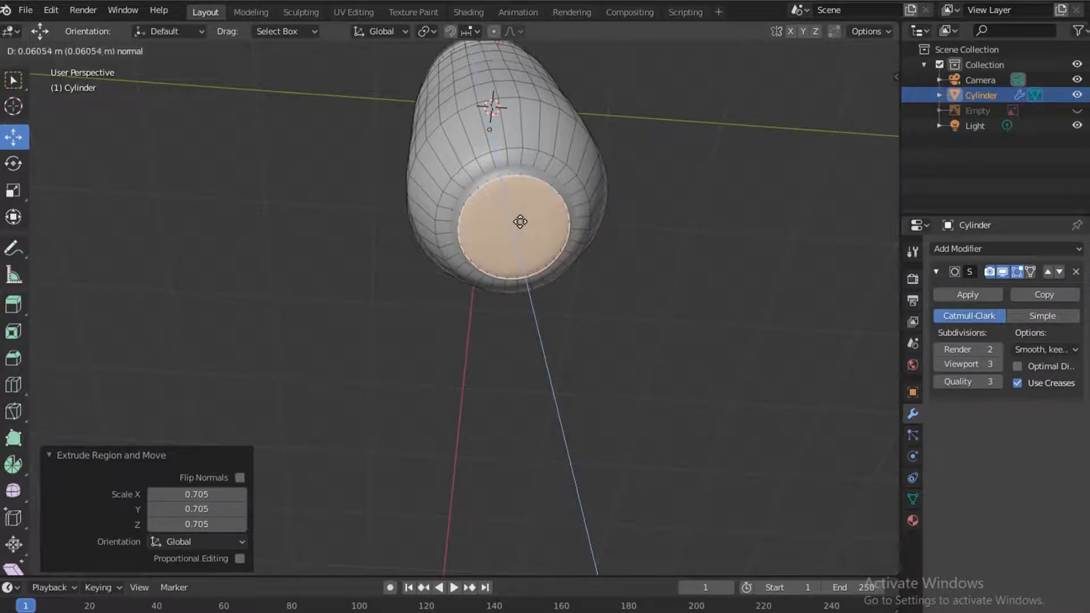
pyautogui.press('s')
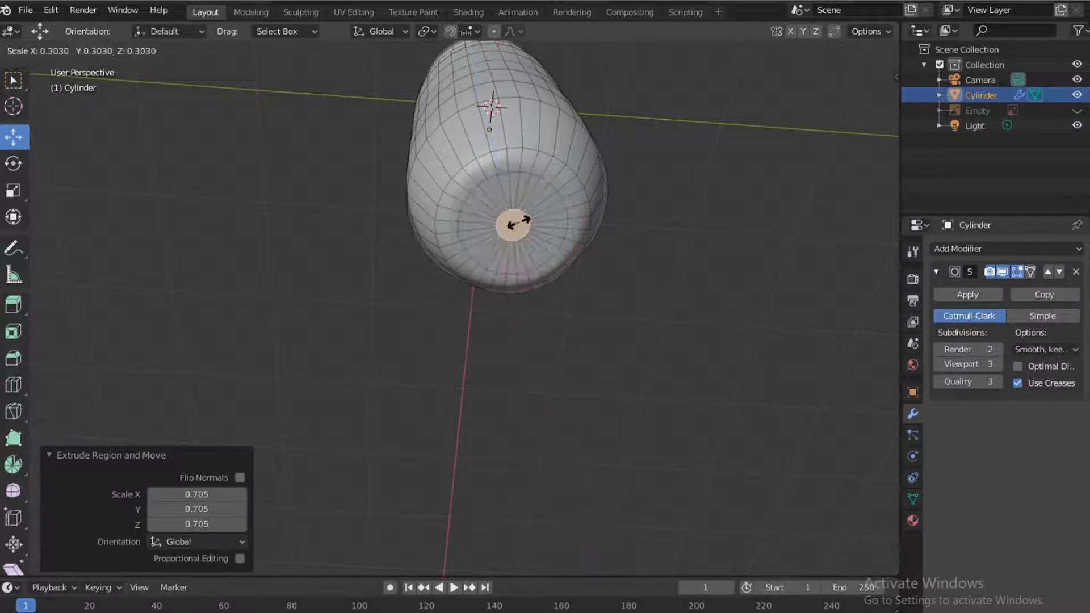
pyautogui.click(514, 224)
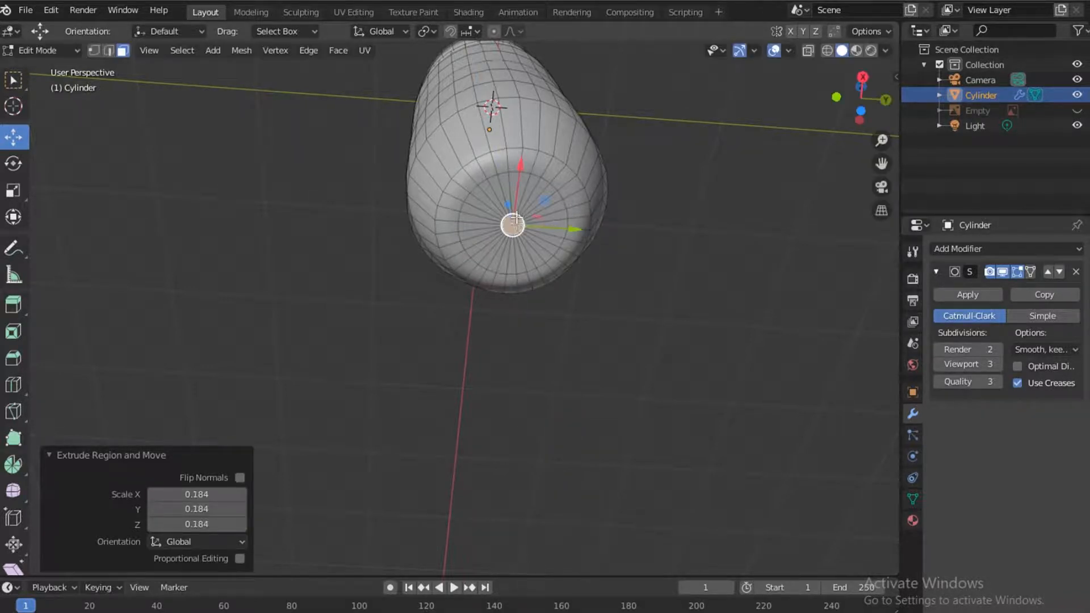
pyautogui.moveTo(509, 203); pyautogui.dragTo(504, 188)
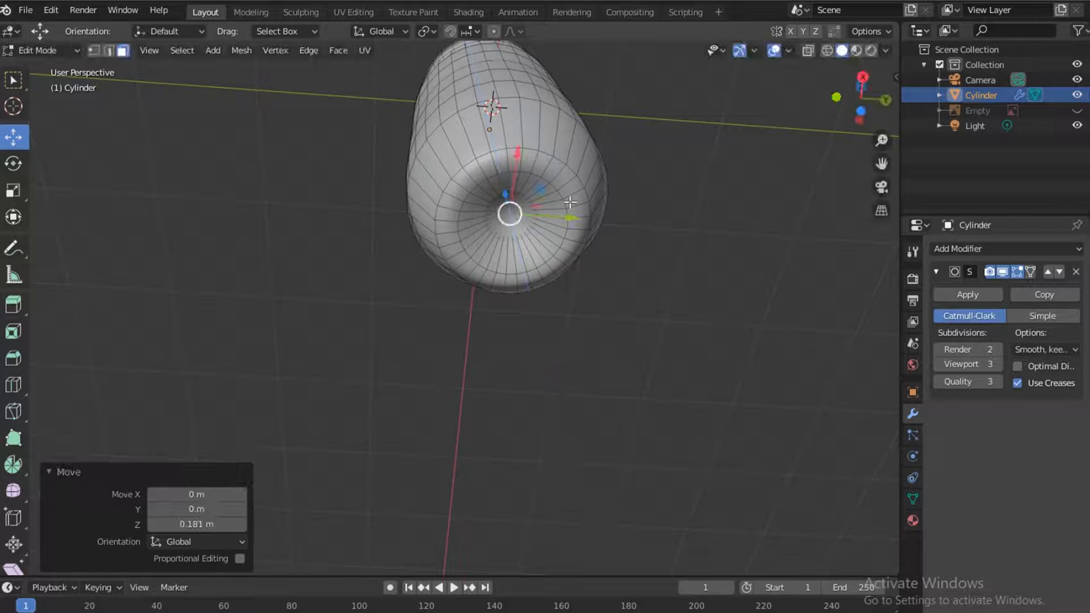
# Clear the selection and select two separate pairs of adjacent lower side faces, including the base rim faces below them.
pyautogui.moveTo(858, 102); pyautogui.dragTo(856, 187)
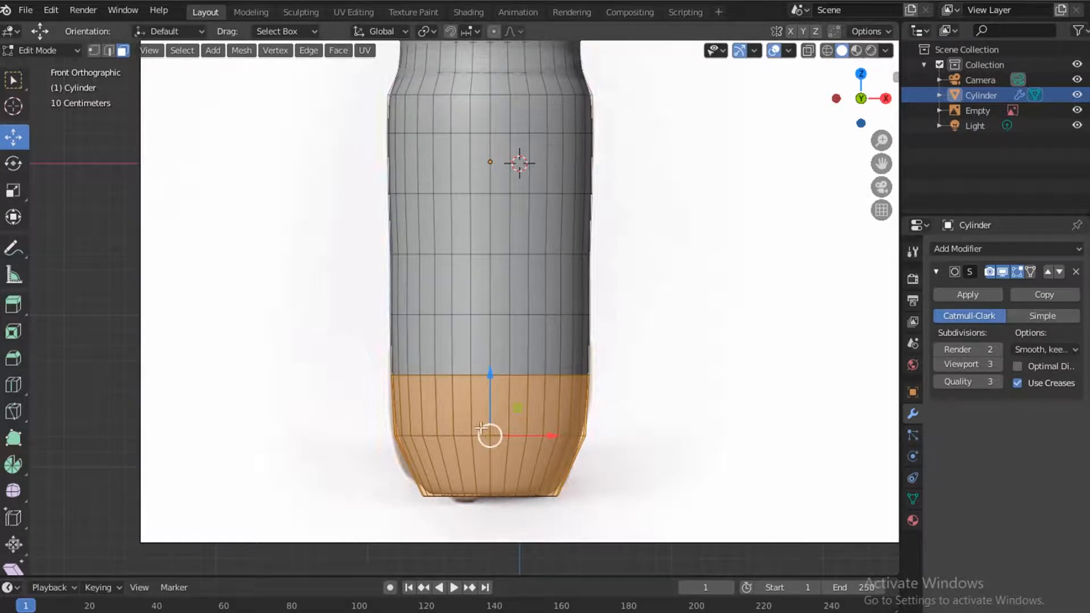
pyautogui.hotkey('alt', 'a')
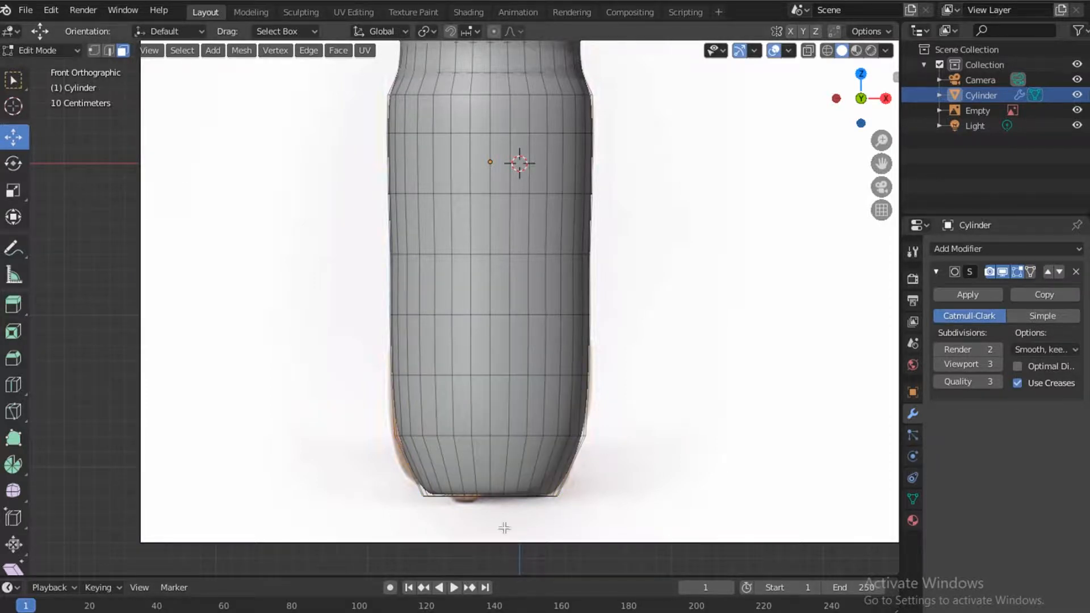
pyautogui.moveTo(860, 105); pyautogui.dragTo(866, 48)
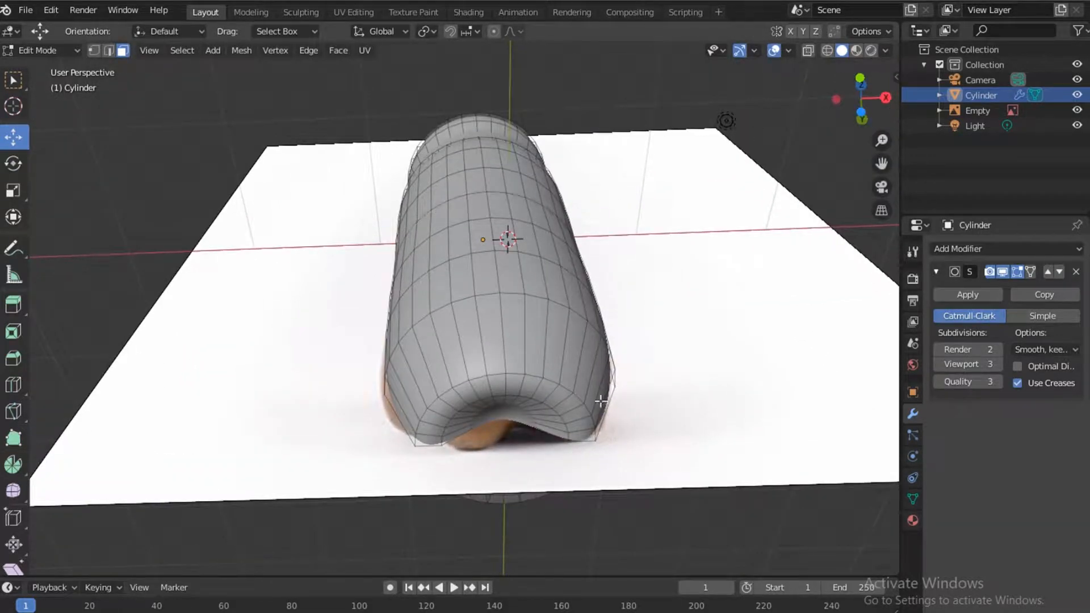
pyautogui.click(497, 352)
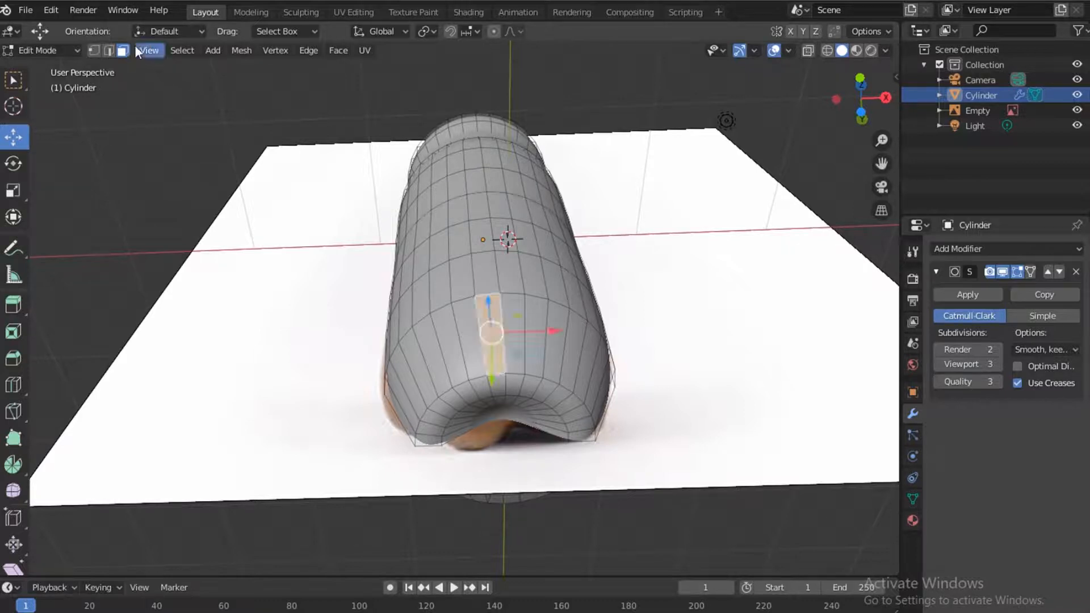
pyautogui.hotkey('ctrl', 'z')
pyautogui.moveTo(500, 356); pyautogui.dragTo(518, 396)
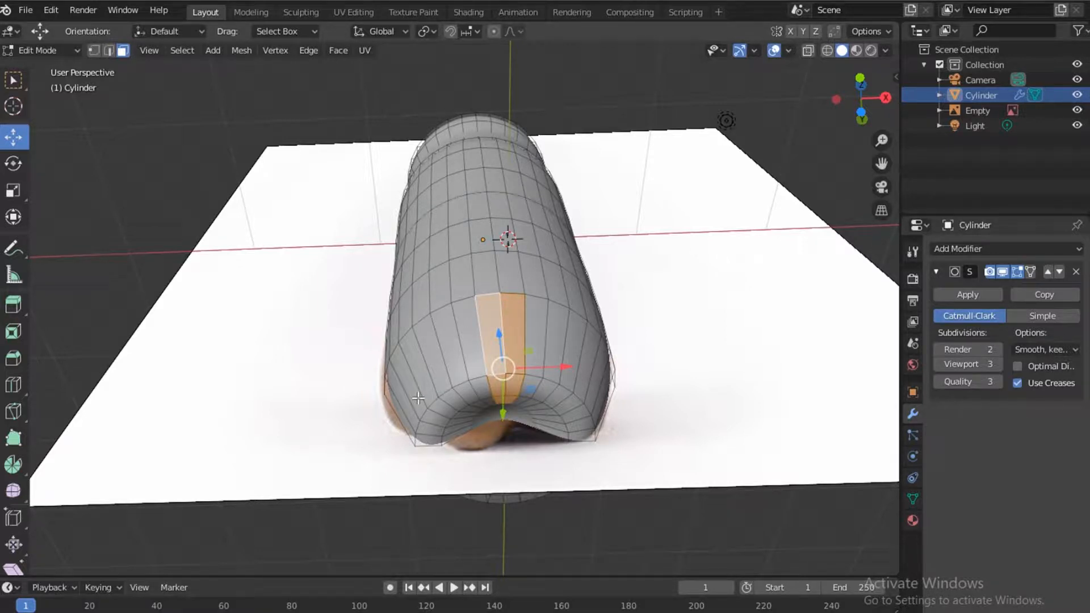
pyautogui.keyDown('shift'); pyautogui.moveTo(420, 399); pyautogui.dragTo(437, 421); pyautogui.keyUp('shift')
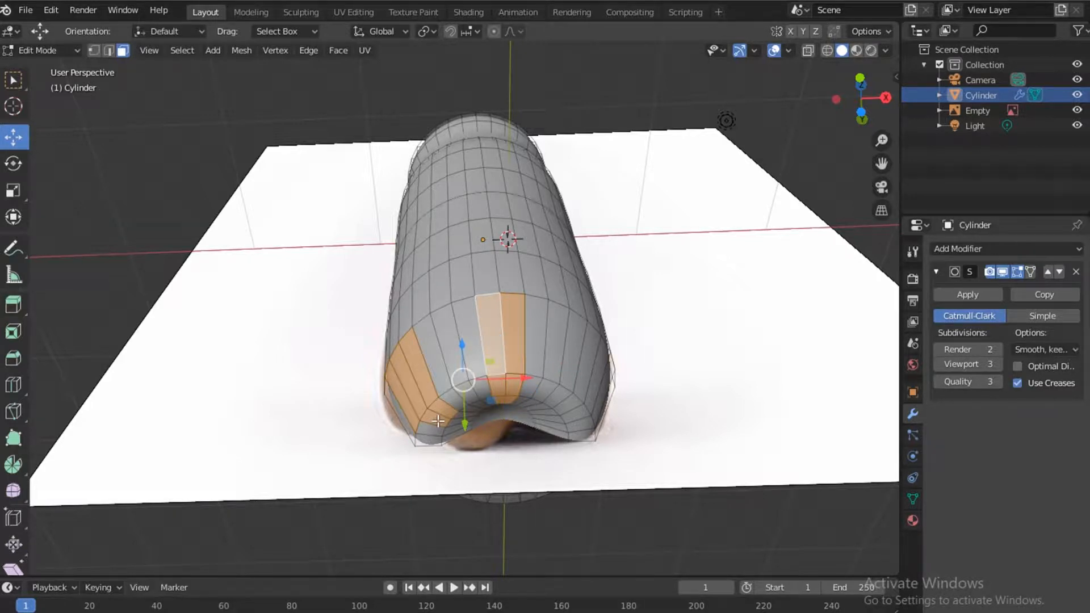
pyautogui.keyDown('shift'); pyautogui.click(405, 406); pyautogui.keyUp('shift')
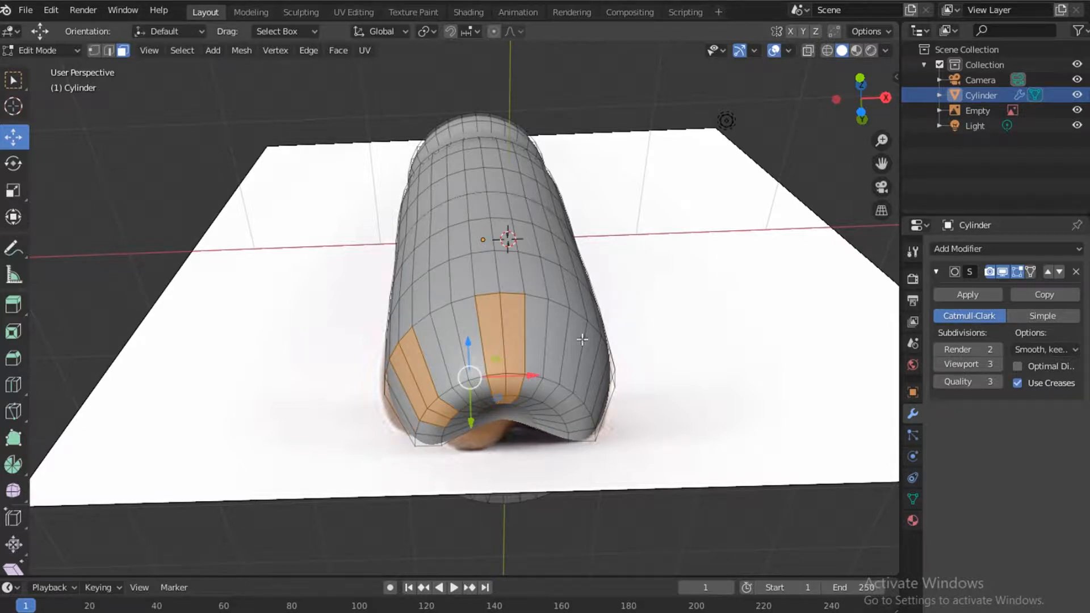
# Hide the reference image and add two more evenly spaced pairs of lower side faces with their rim faces to the selection.
pyautogui.moveTo(858, 102); pyautogui.dragTo(800, 159)
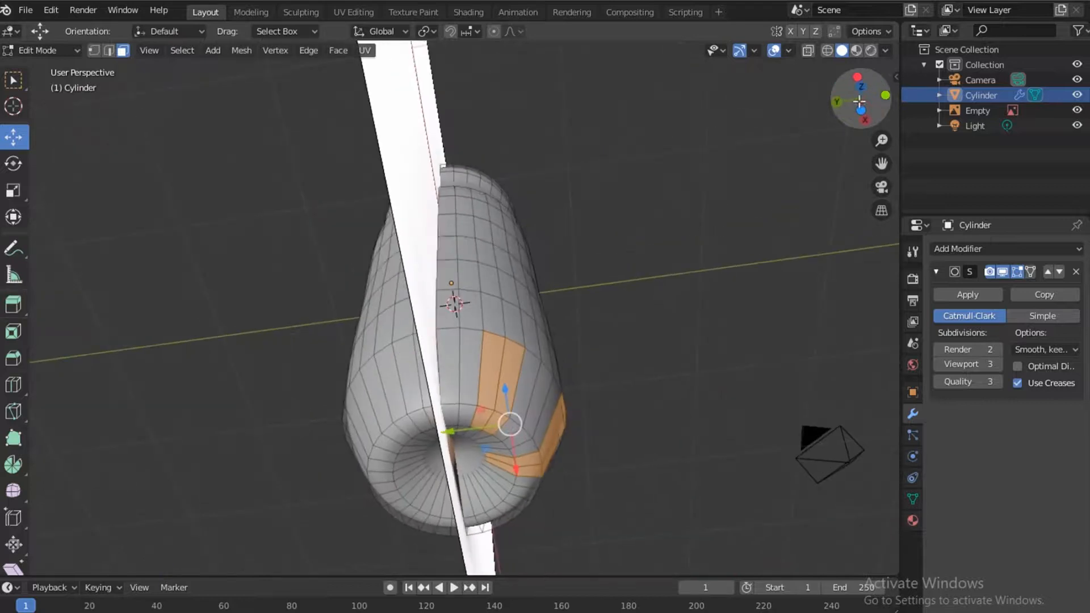
pyautogui.click(1077, 110)
pyautogui.keyDown('shift'); pyautogui.click(417, 420); pyautogui.keyUp('shift')
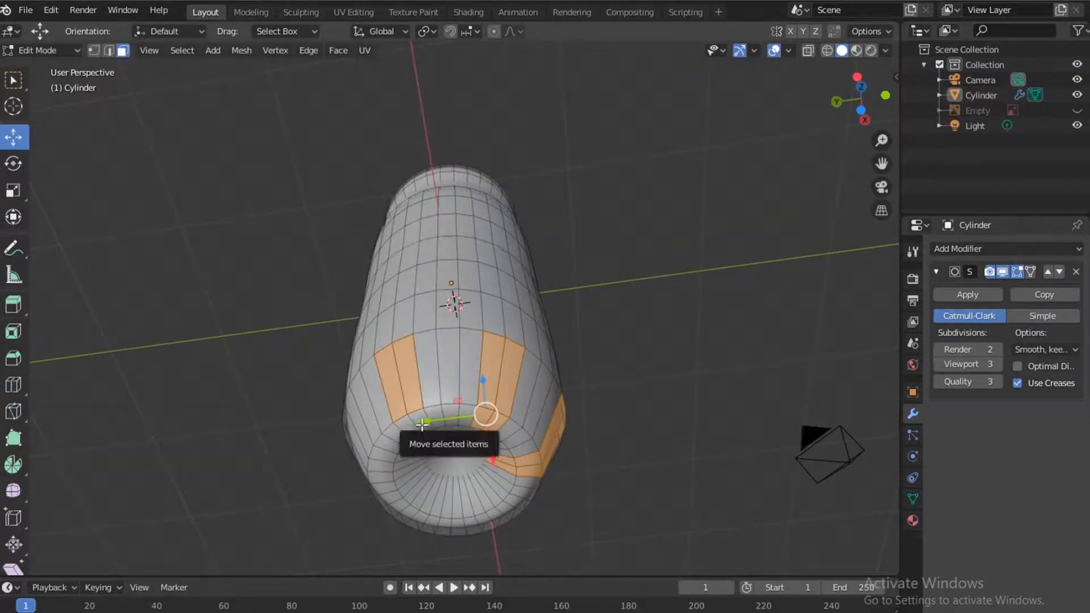
pyautogui.keyDown('shift'); pyautogui.click(423, 426); pyautogui.keyUp('shift')
pyautogui.keyDown('shift'); pyautogui.click(433, 434); pyautogui.keyUp('shift')
pyautogui.keyDown('shift'); pyautogui.click(434, 435); pyautogui.keyUp('shift')
pyautogui.keyDown('shift'); pyautogui.click(386, 454); pyautogui.keyUp('shift')
pyautogui.keyDown('shift'); pyautogui.click(356, 440); pyautogui.keyUp('shift')
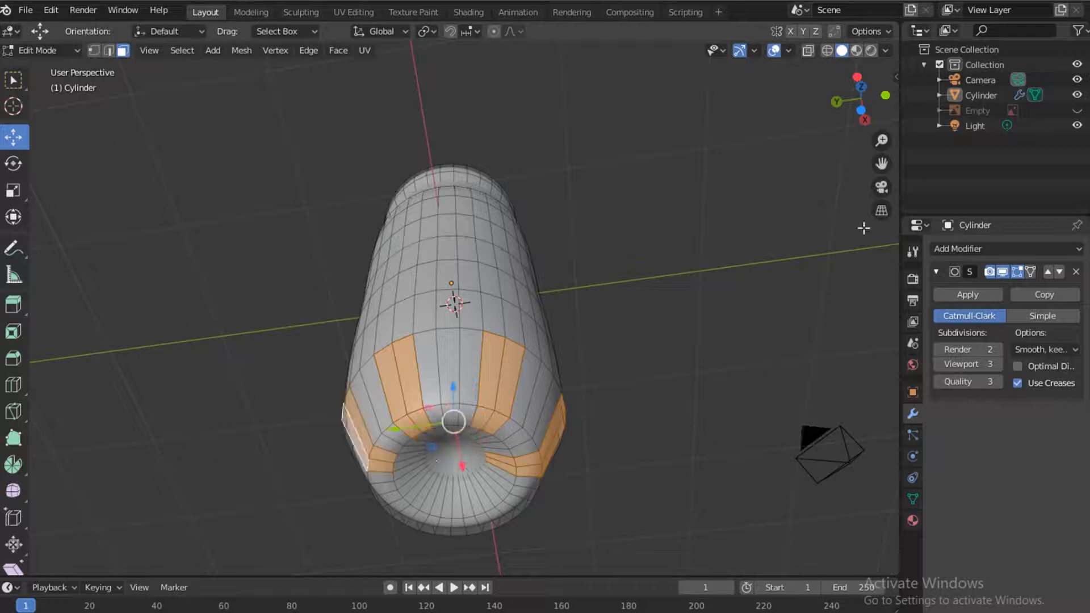
# Add the remaining evenly spaced pairs of lower side and rim faces around the rest of the bottle's base to the selection.
pyautogui.moveTo(877, 91); pyautogui.dragTo(999, 97)
pyautogui.keyDown('shift'); pyautogui.click(439, 419); pyautogui.keyUp('shift')
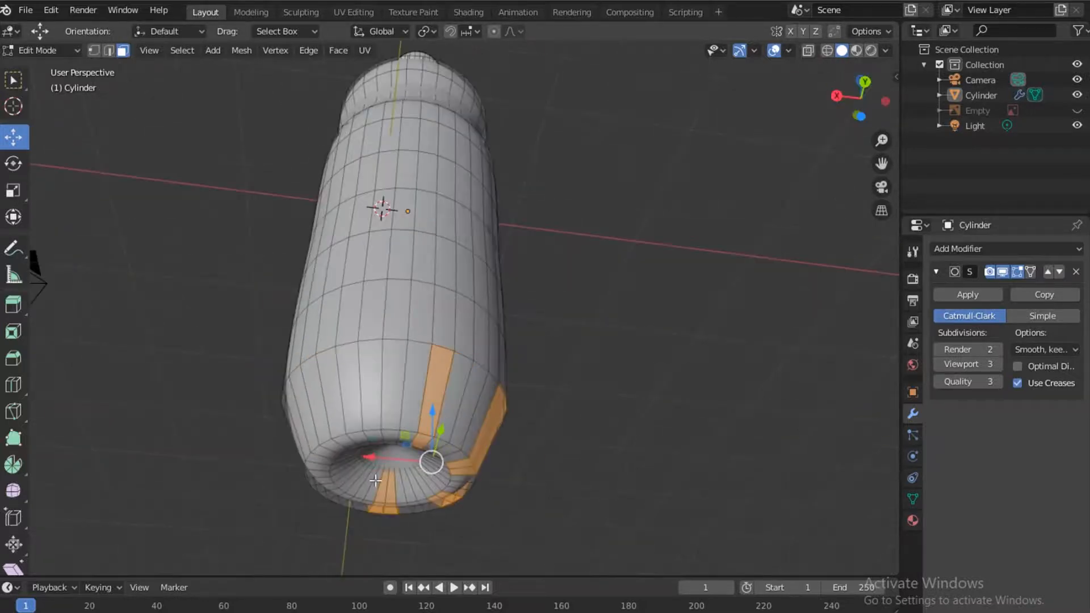
pyautogui.keyDown('shift'); pyautogui.click(417, 410); pyautogui.keyUp('shift')
pyautogui.keyDown('shift'); pyautogui.click(406, 439); pyautogui.keyUp('shift')
pyautogui.keyDown('shift'); pyautogui.click(331, 400); pyautogui.keyUp('shift')
pyautogui.keyDown('shift'); pyautogui.click(315, 404); pyautogui.keyUp('shift')
pyautogui.keyDown('shift'); pyautogui.click(327, 449); pyautogui.keyUp('shift')
pyautogui.keyDown('shift'); pyautogui.click(342, 442); pyautogui.keyUp('shift')
pyautogui.moveTo(860, 98); pyautogui.dragTo(965, 101)
pyautogui.keyDown('shift'); pyautogui.click(427, 367); pyautogui.keyUp('shift')
pyautogui.keyDown('shift'); pyautogui.click(405, 369); pyautogui.keyUp('shift')
pyautogui.keyDown('shift'); pyautogui.click(436, 431); pyautogui.keyUp('shift')
pyautogui.keyDown('shift'); pyautogui.click(419, 433); pyautogui.keyUp('shift')
pyautogui.moveTo(846, 100)
pyautogui.mouseDown()
pyautogui.moveTo(856, 74)
pyautogui.moveTo(879, 100)
pyautogui.mouseUp()
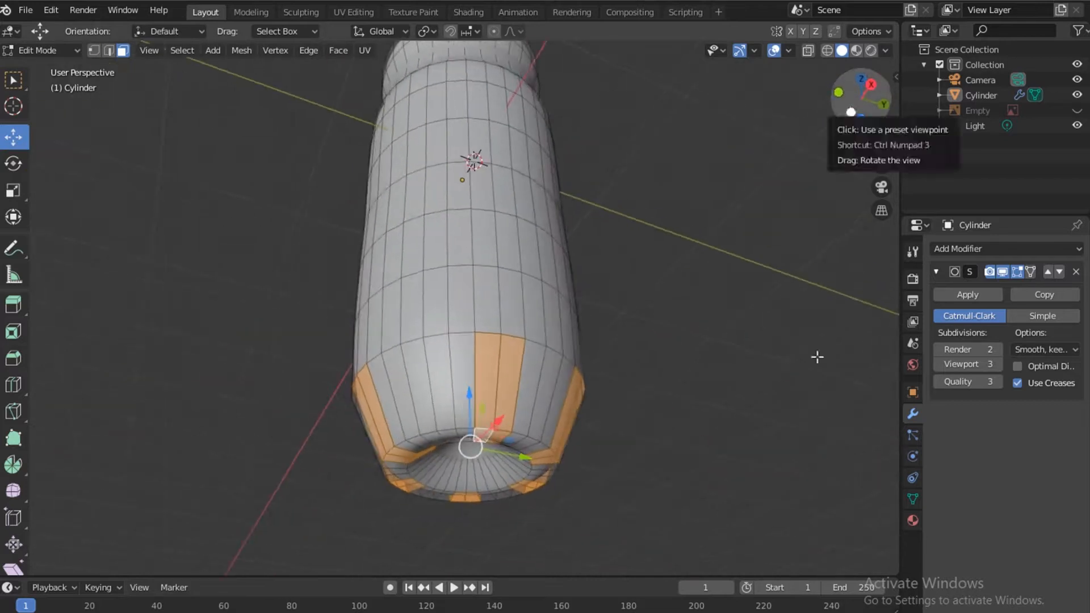
# Extrude the selected base faces in place, scale them to about 0.915, and move them up about 0.173 m along Z.
pyautogui.press('e')
pyautogui.rightClick(504, 388)
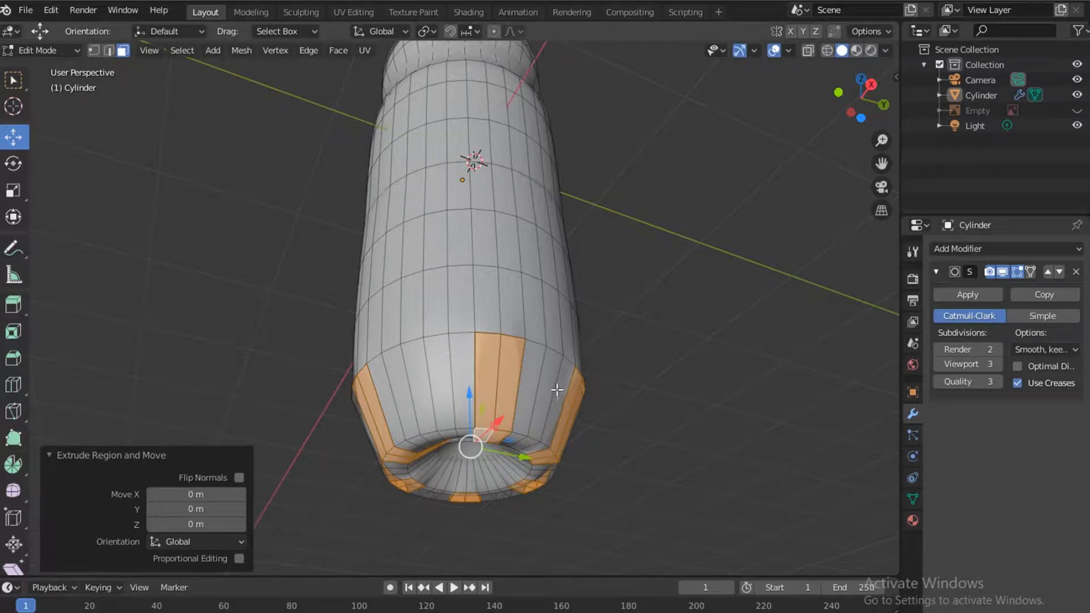
pyautogui.press('s')
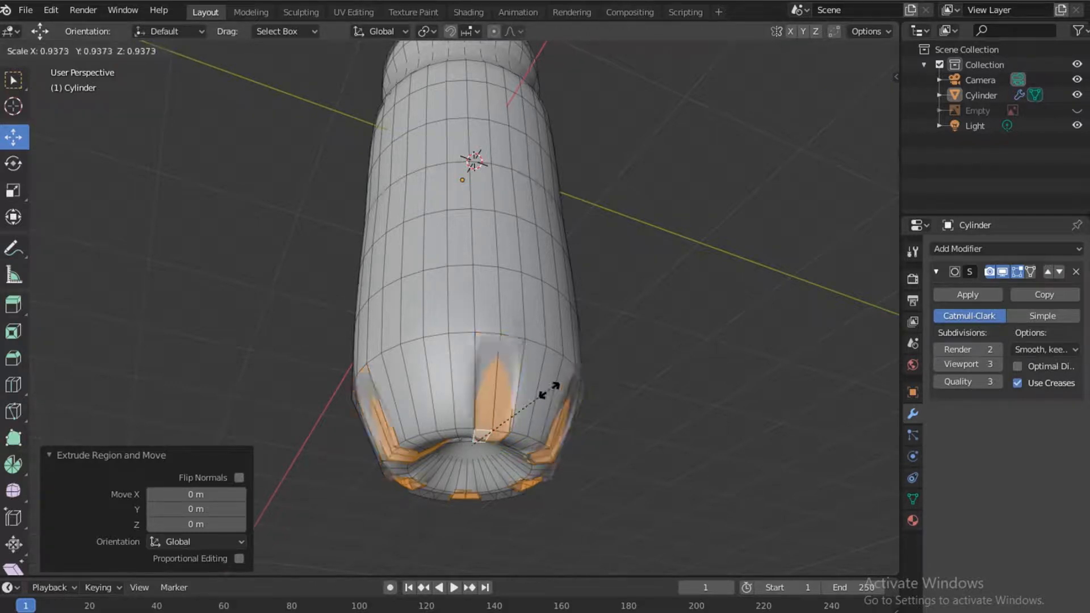
pyautogui.click(548, 390)
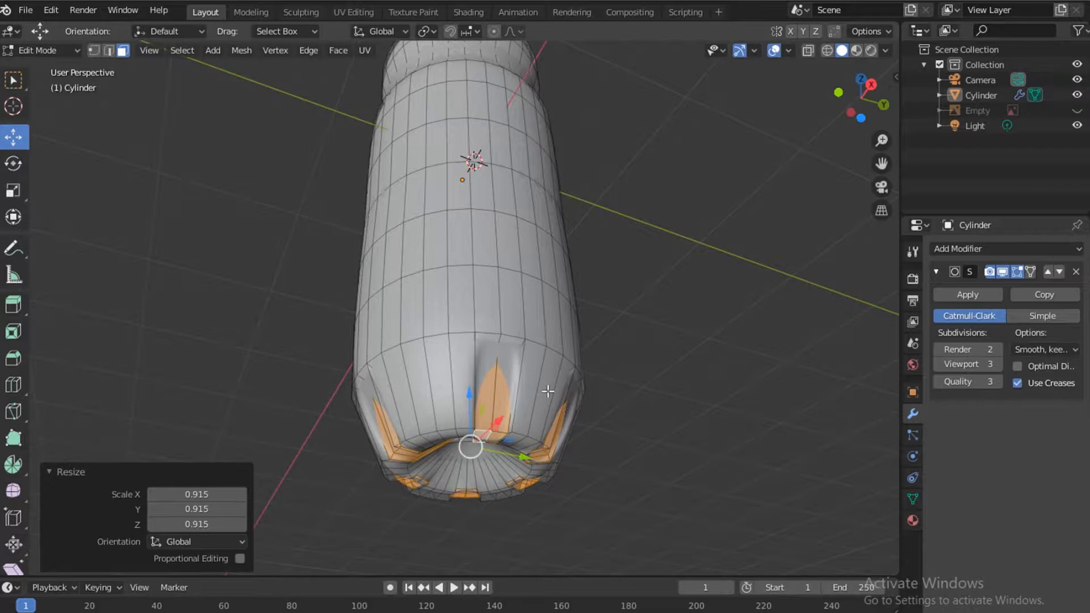
pyautogui.moveTo(468, 393); pyautogui.dragTo(461, 356)
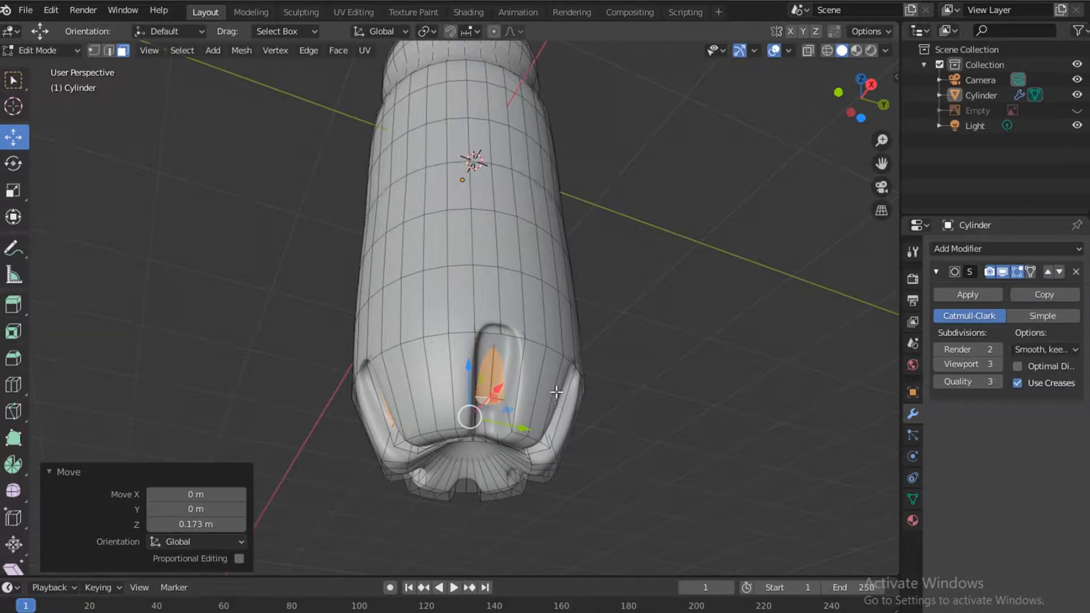
# Scale the recessed base faces inward to about 0.640, return to Object Mode, and deselect the bottle.
pyautogui.press('s')
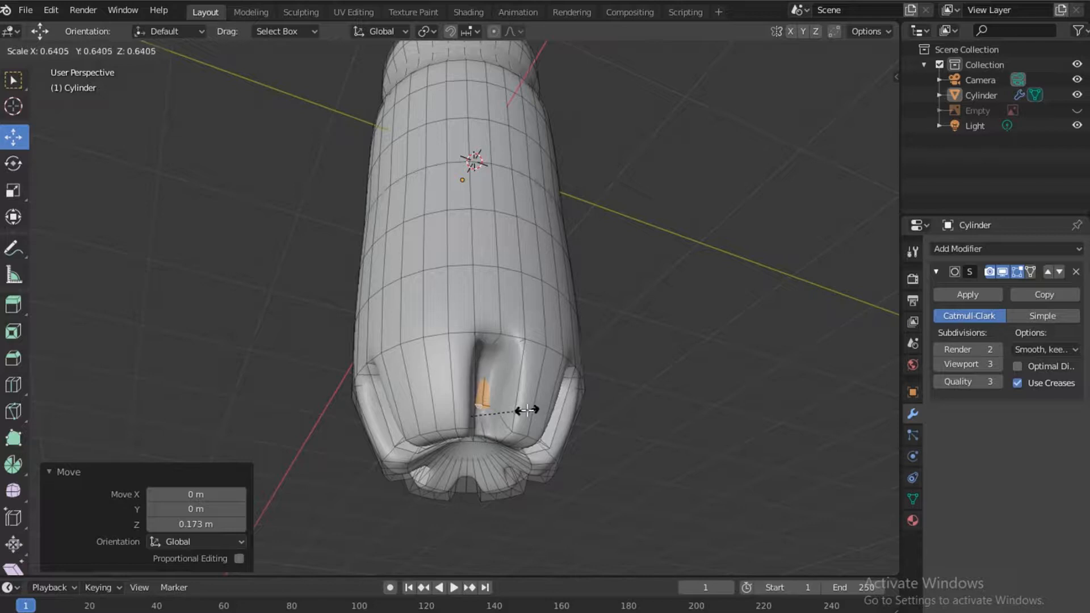
pyautogui.click(527, 409)
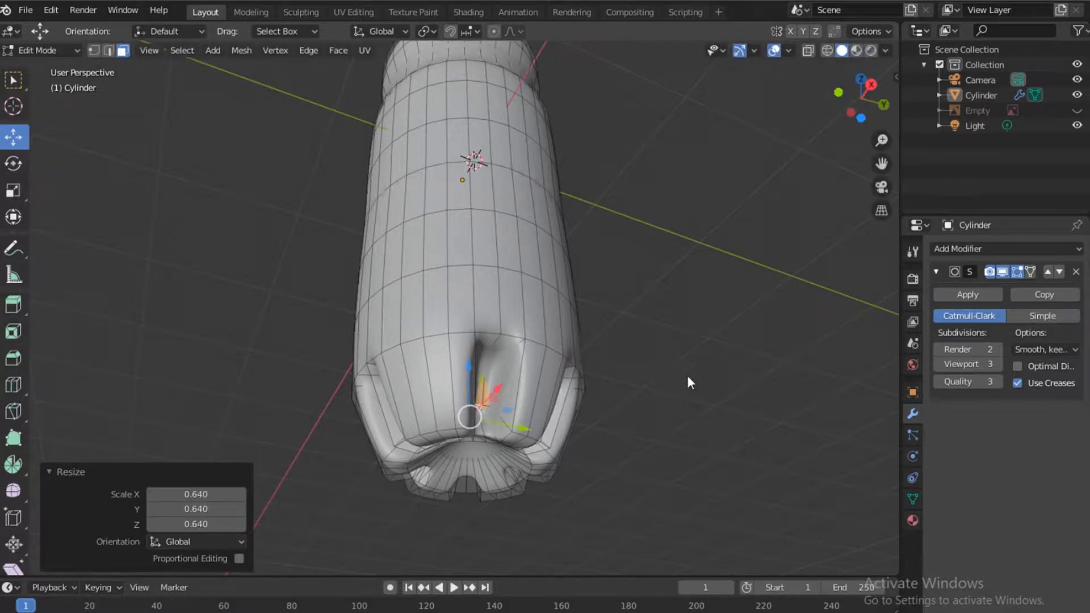
pyautogui.press('Tab')
pyautogui.moveTo(870, 96); pyautogui.dragTo(552, 215)
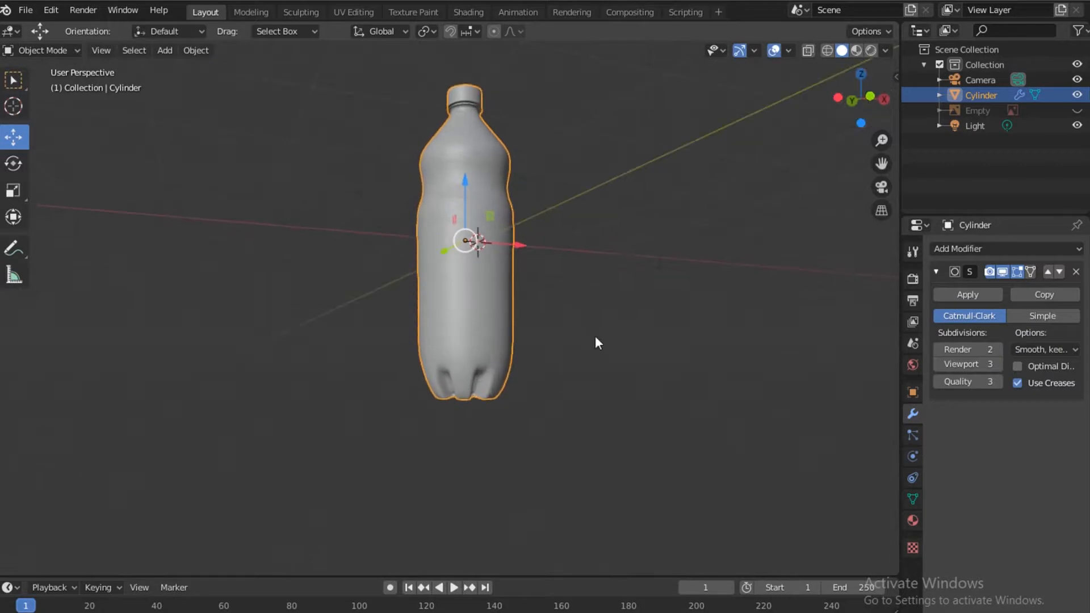
pyautogui.hotkey('alt', 'a')
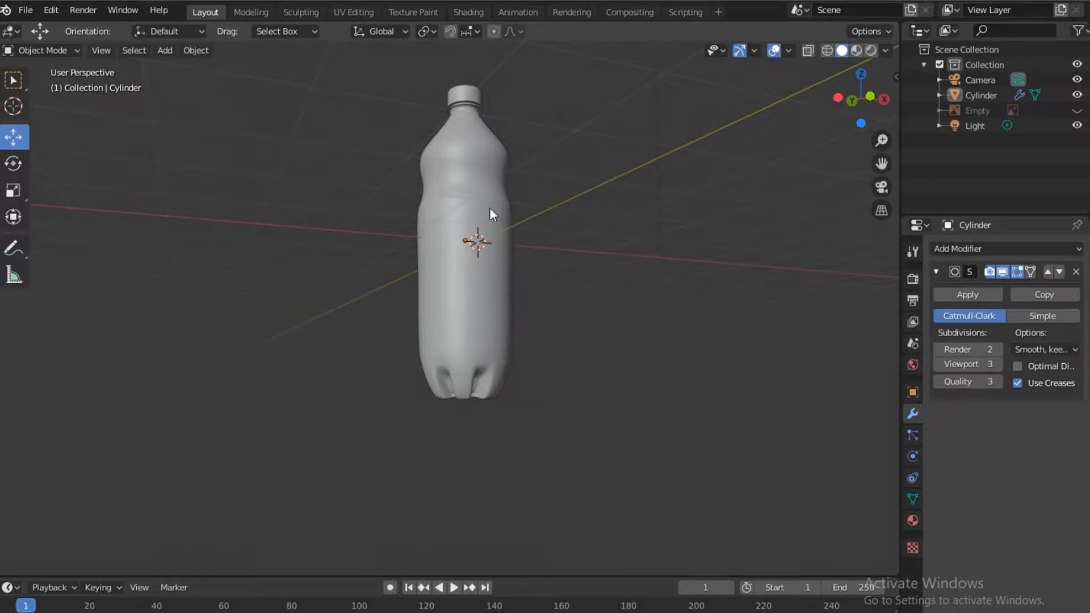
# Compare the bottle with the reference image in front view by toggling the visibility of each, leaving both shown.
pyautogui.click(1078, 111)
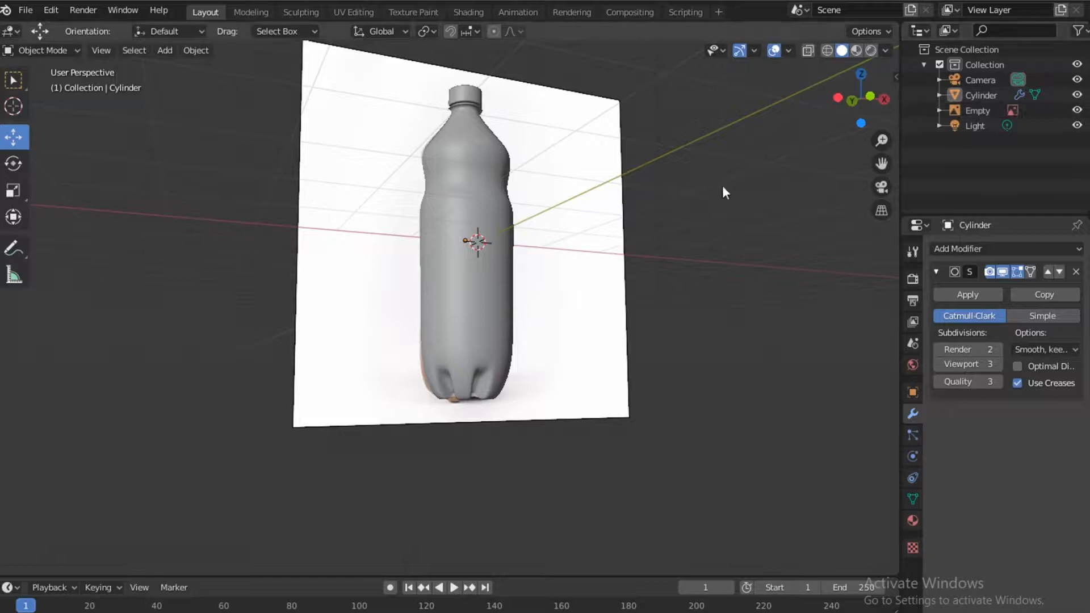
pyautogui.press('`')
pyautogui.click(634, 134)
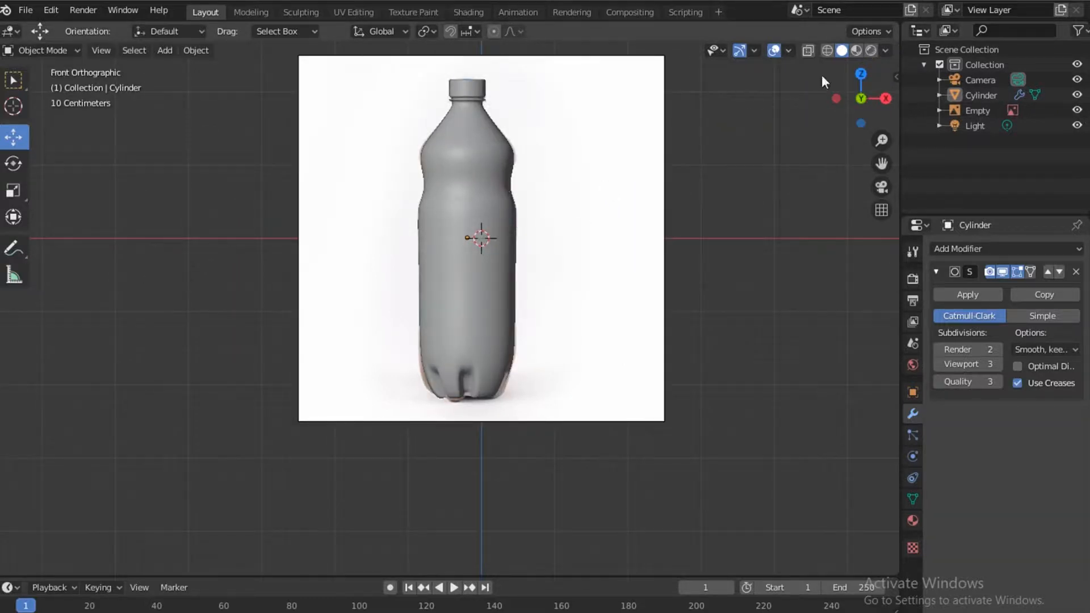
pyautogui.click(1077, 111)
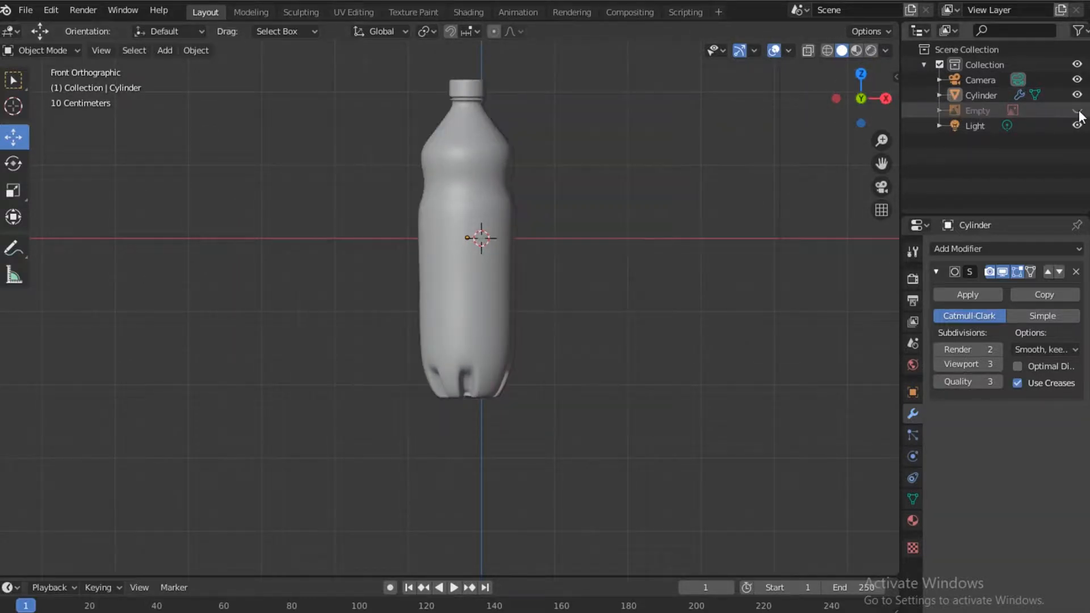
pyautogui.click(1077, 111)
pyautogui.click(1077, 95)
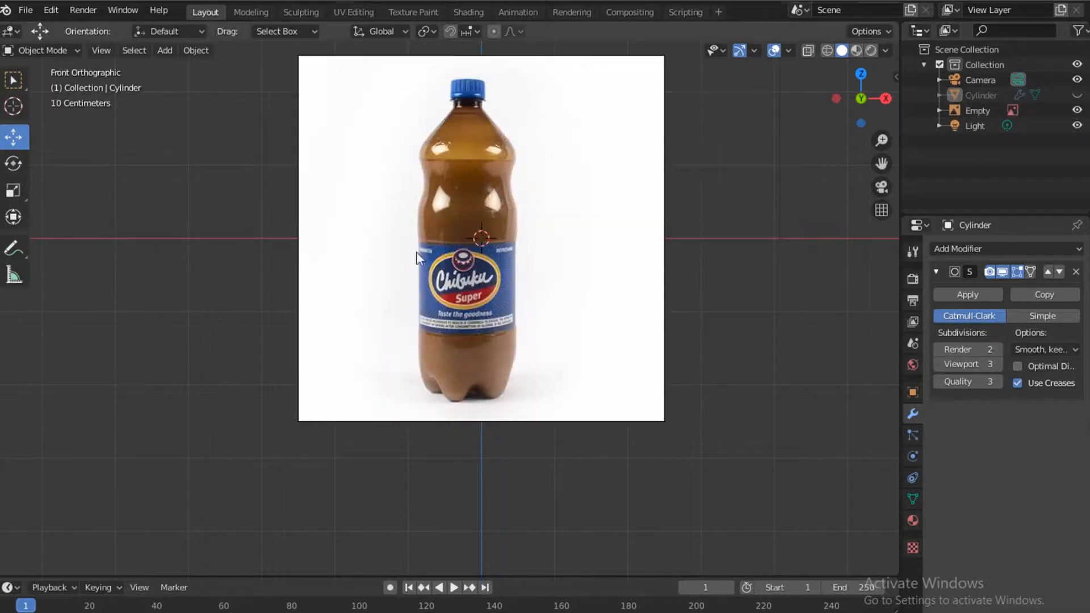
pyautogui.click(1078, 96)
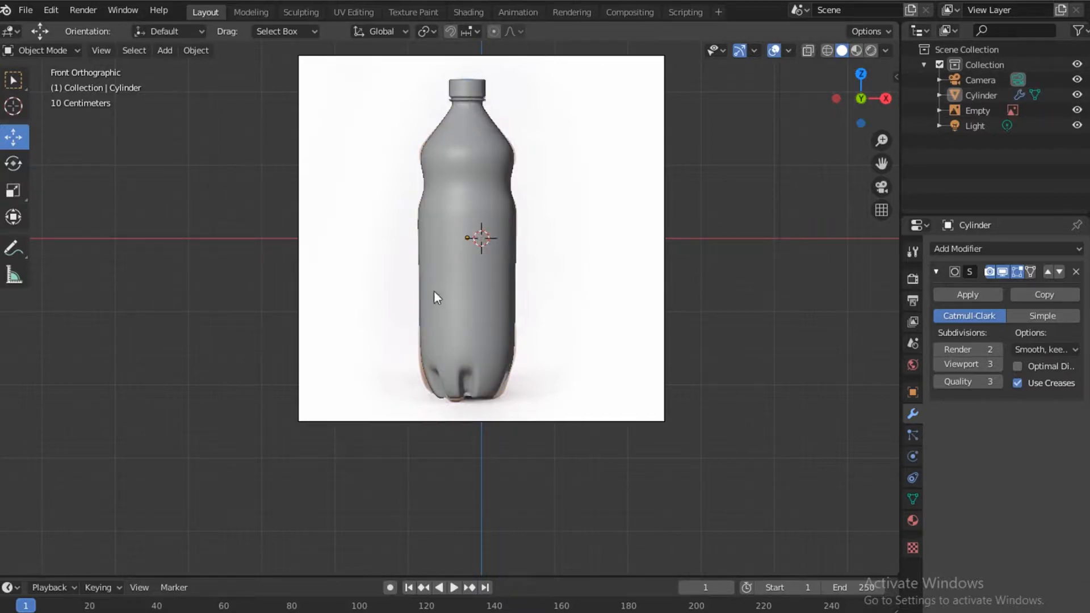
# In Edit Mode with X-ray on, add an edge loop near the label's lower edge with a slide factor of about 0.128.
pyautogui.press('Tab')
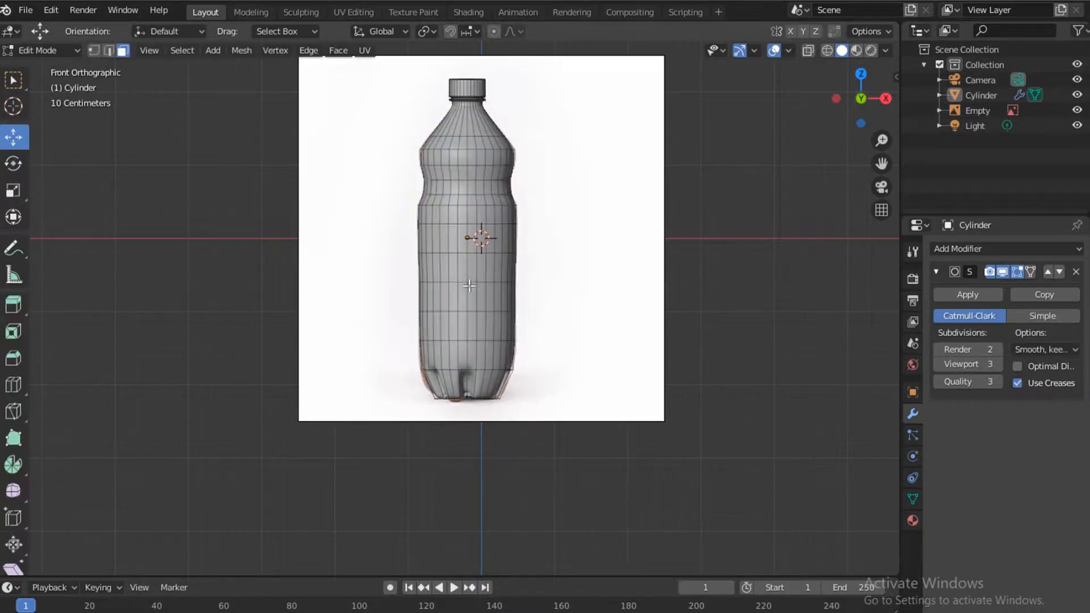
pyautogui.click(445, 264)
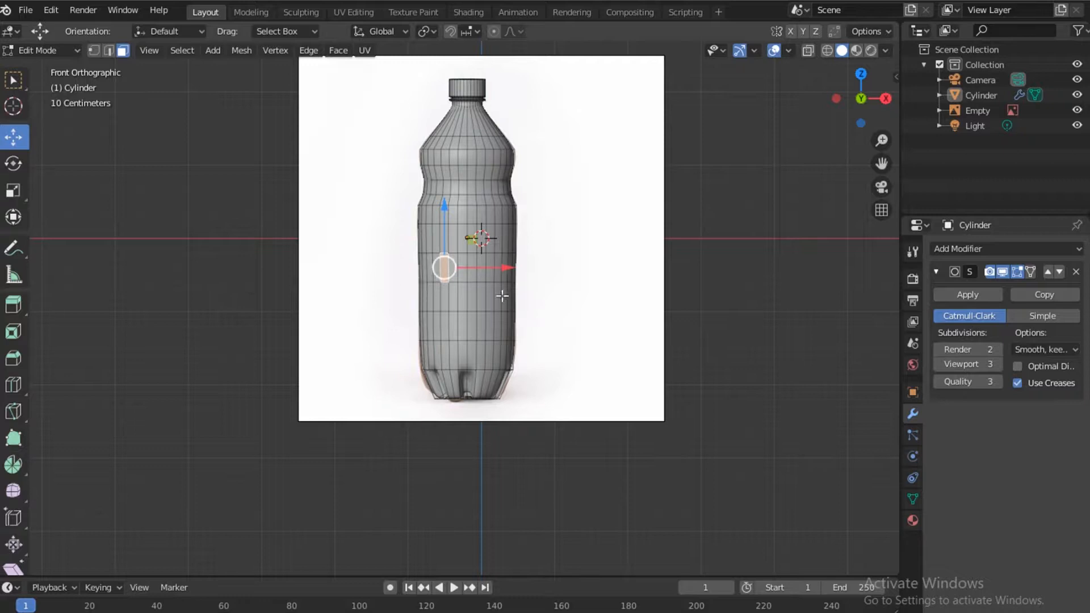
pyautogui.hotkey('alt', 'z')
pyautogui.scroll(4, 463, 343)
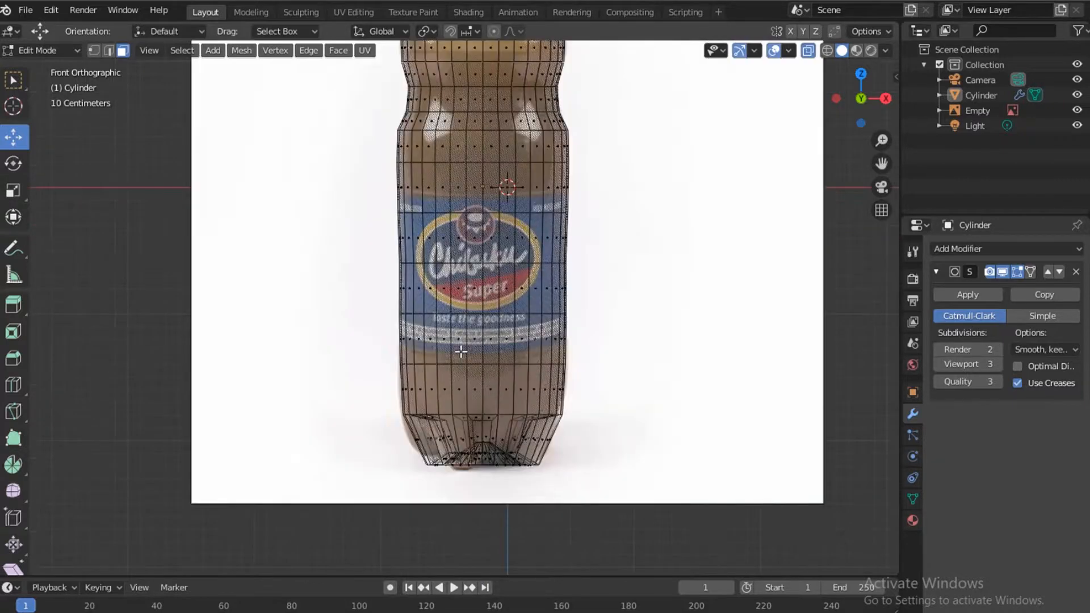
pyautogui.hotkey('ctrl', 'r')
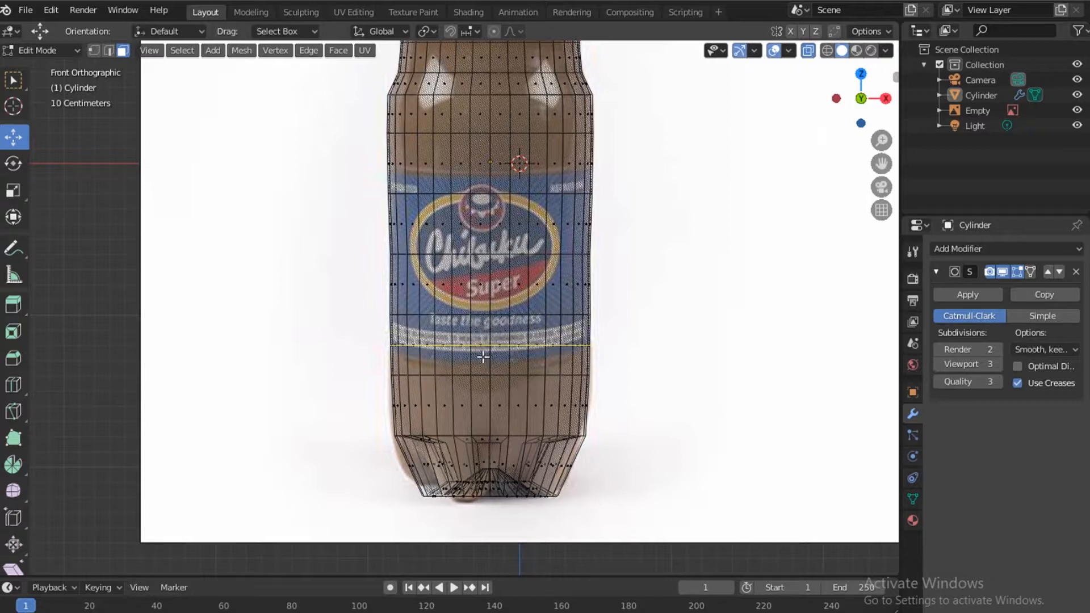
pyautogui.click(485, 345)
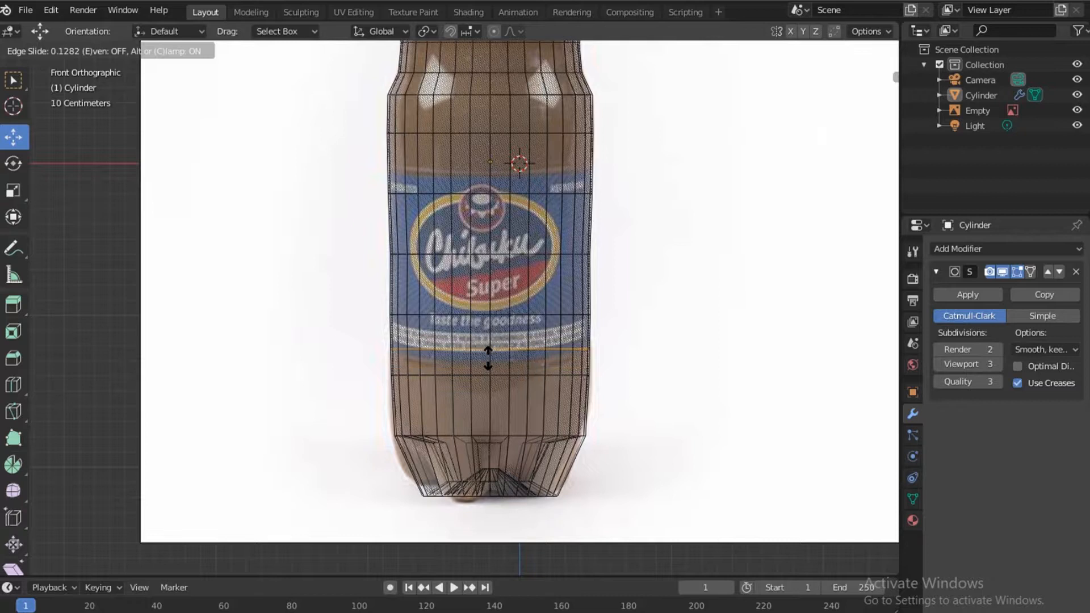
pyautogui.click(491, 349)
# Add an edge loop around the bottle at the label's upper edge with a slide factor of about 0.205.
pyautogui.hotkey('ctrl', 'r')
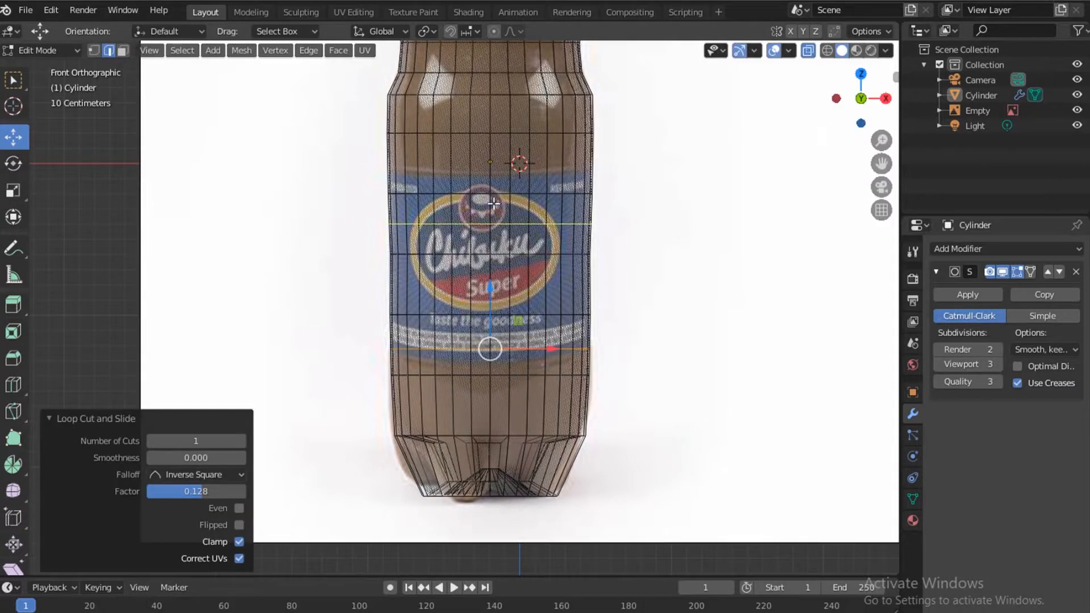
pyautogui.click(490, 165)
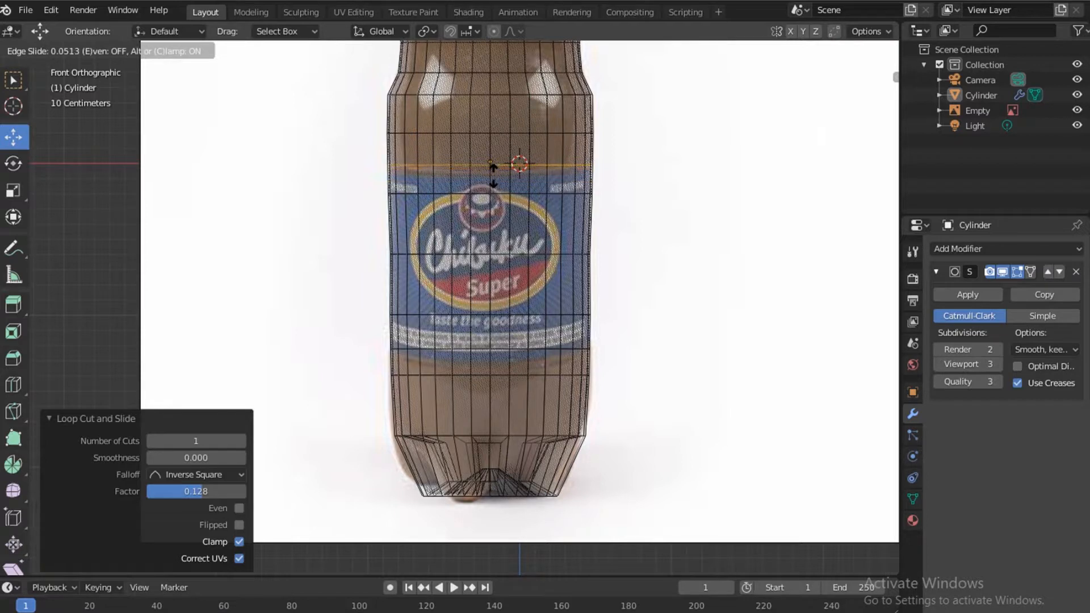
pyautogui.click(491, 171)
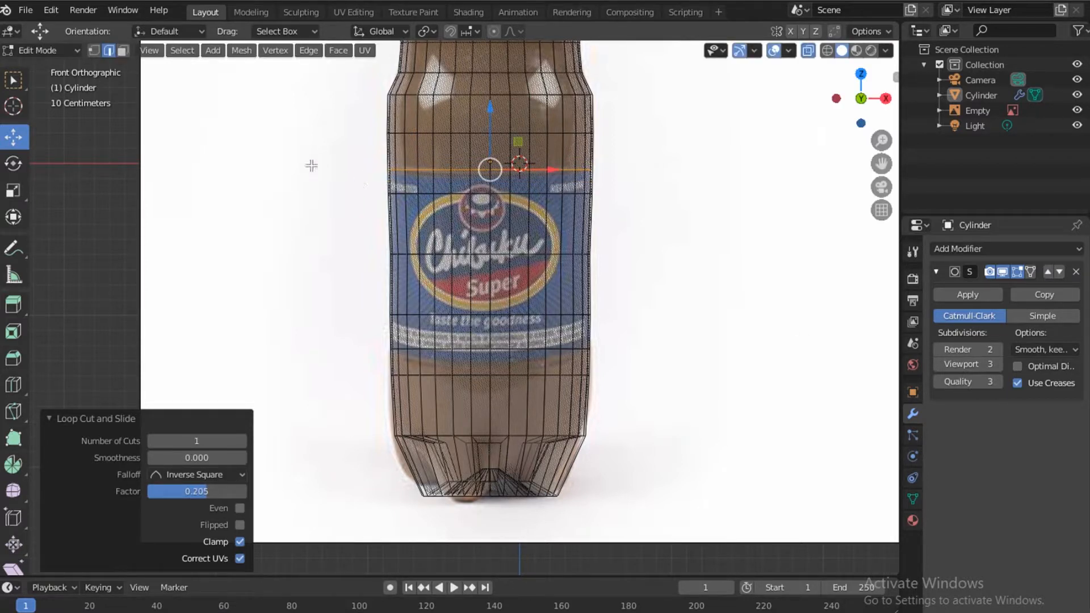
# Select the band of faces between the two label edge loops and duplicate it in place.
pyautogui.moveTo(312, 165); pyautogui.dragTo(615, 358)
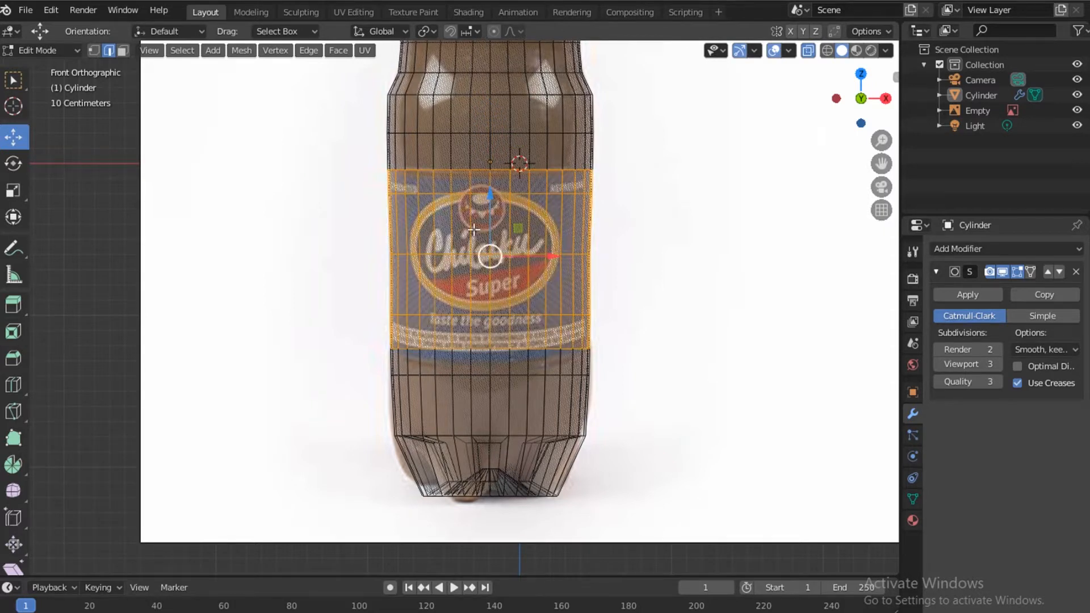
pyautogui.press('g')
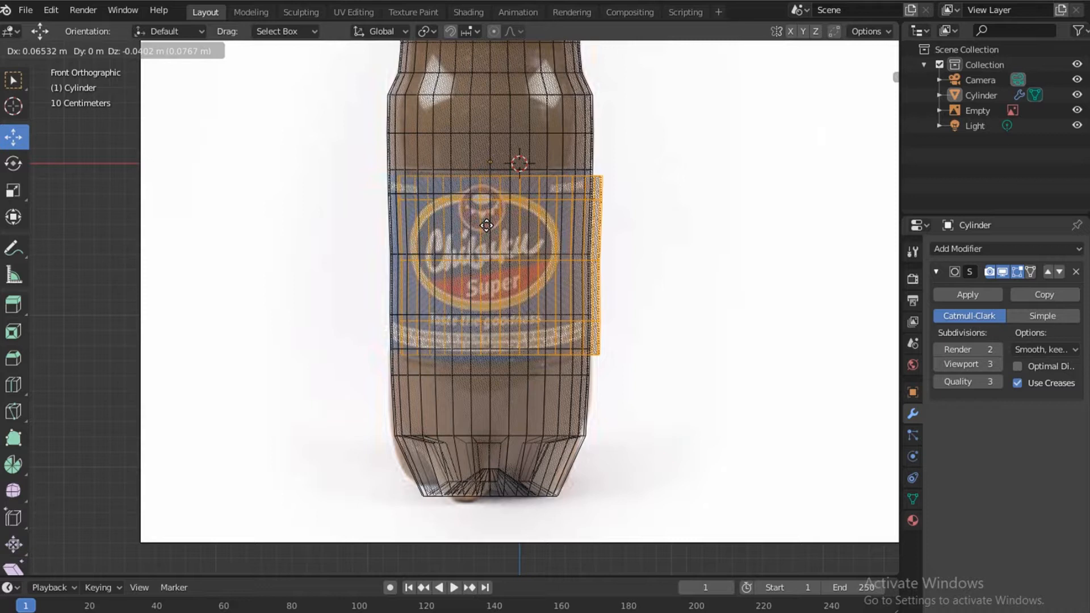
pyautogui.rightClick(486, 225)
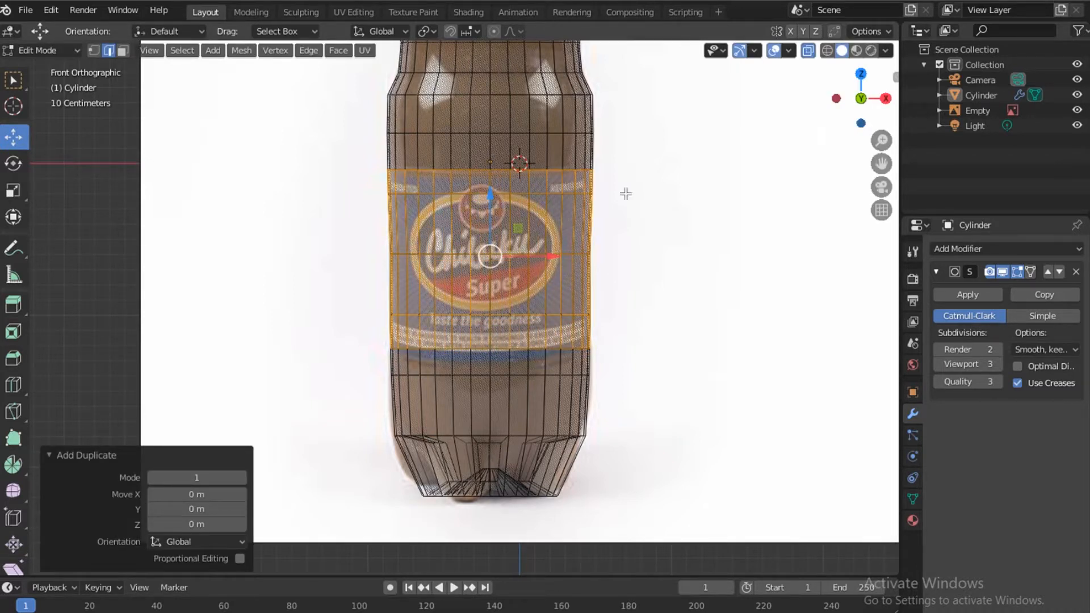
# Scale the duplicated label band up uniformly to about 1.009 so it sits just outside the bottle.
pyautogui.moveTo(539, 179); pyautogui.dragTo(403, 245, button='middle')
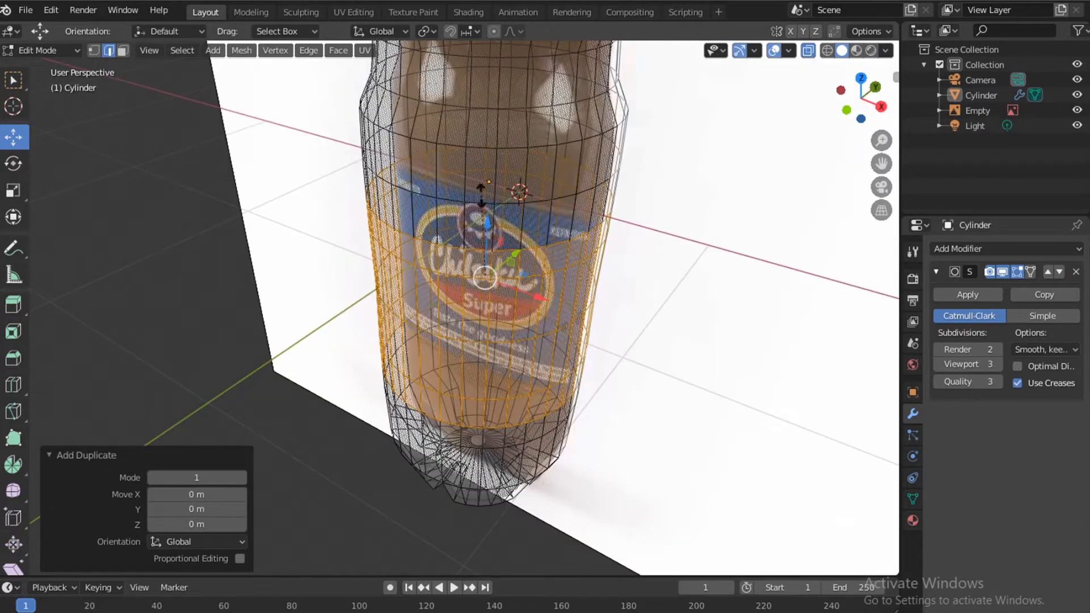
pyautogui.press('s')
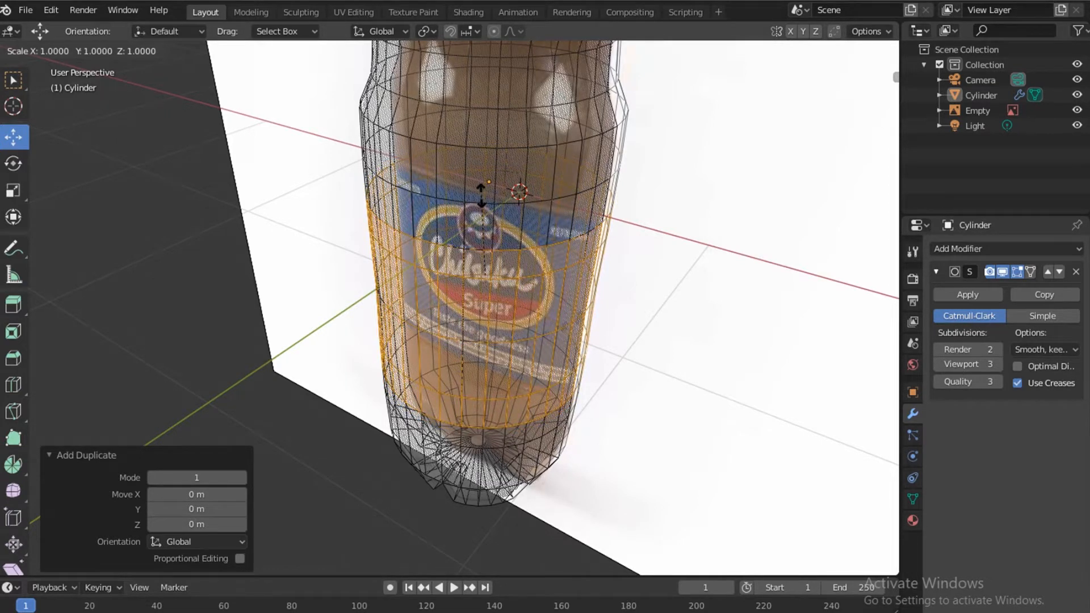
pyautogui.click(460, 219)
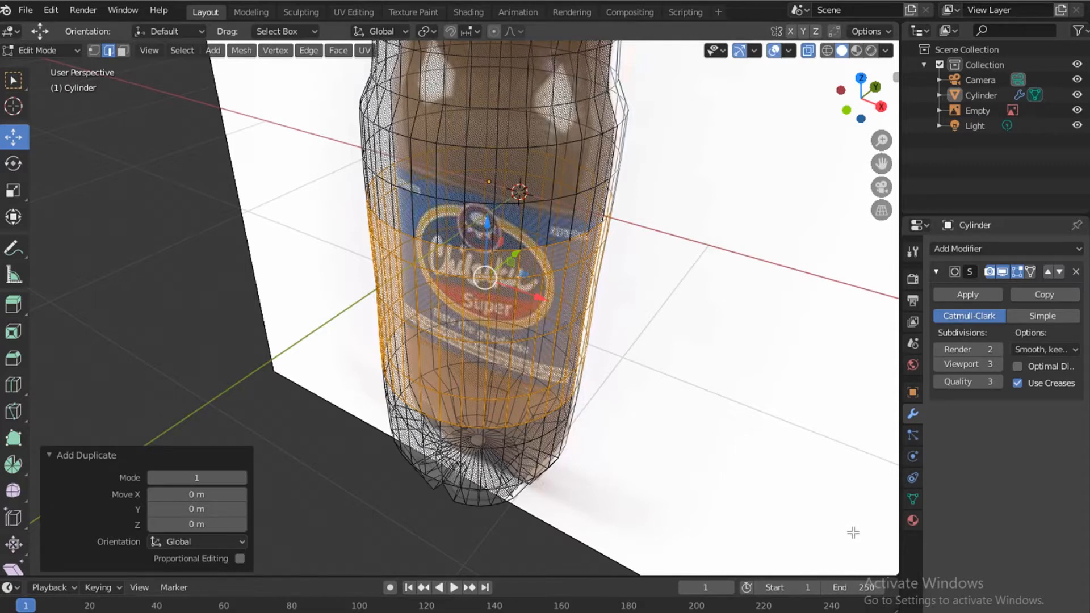
pyautogui.press('s')
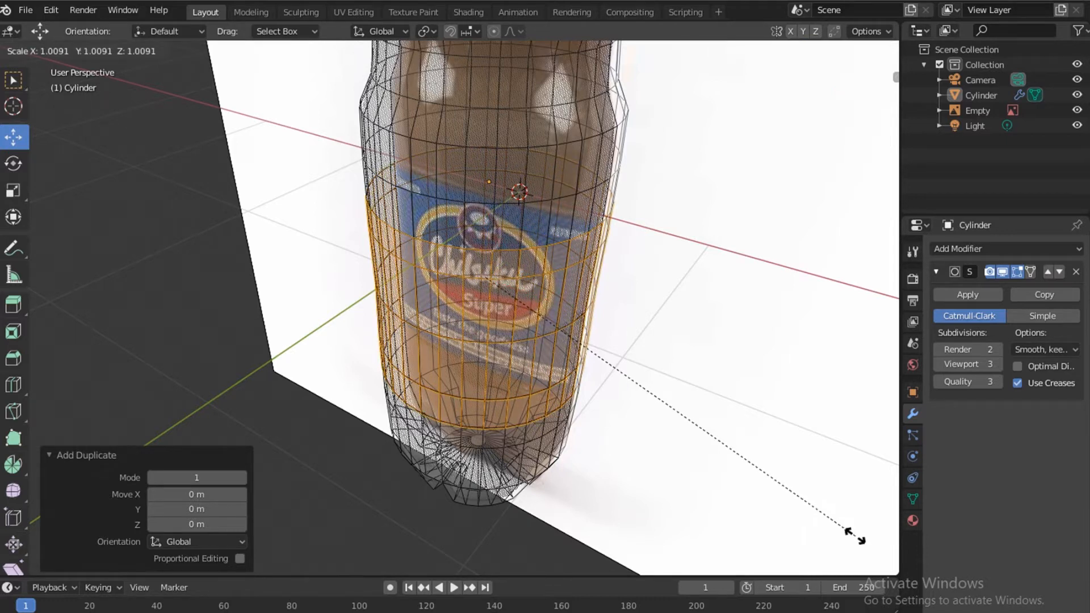
pyautogui.click(854, 535)
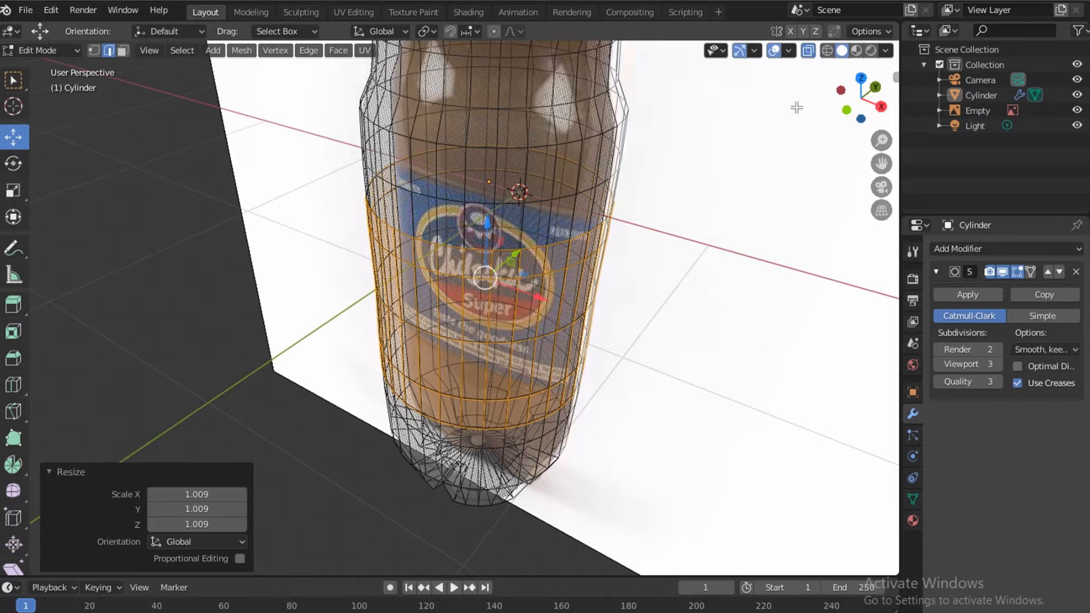
# Turn off X-ray and return to Object Mode to show the whole smoothed bottle.
pyautogui.click(807, 50)
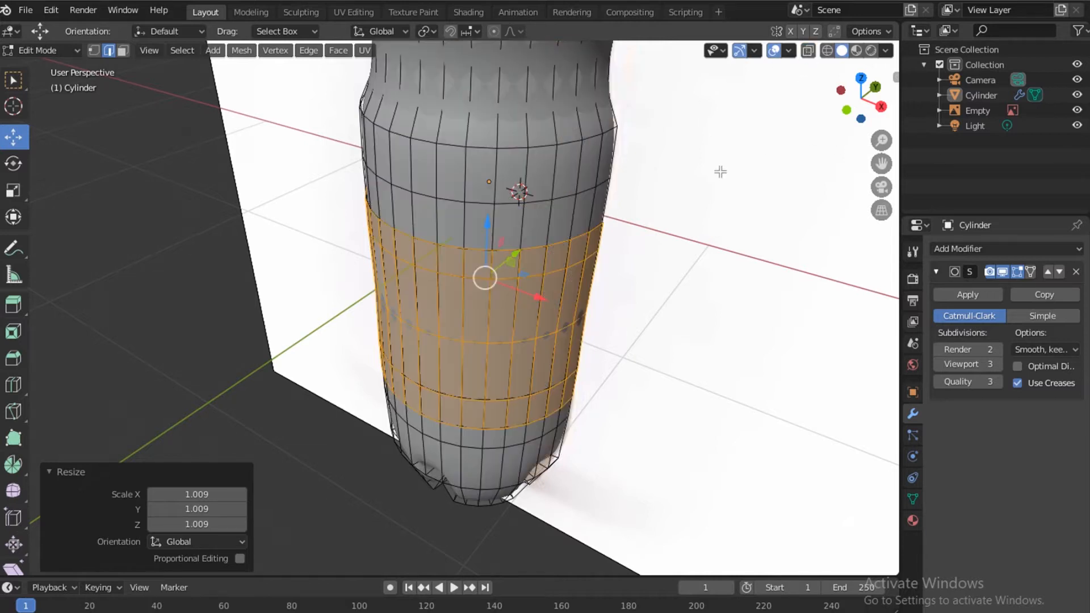
pyautogui.press('Tab')
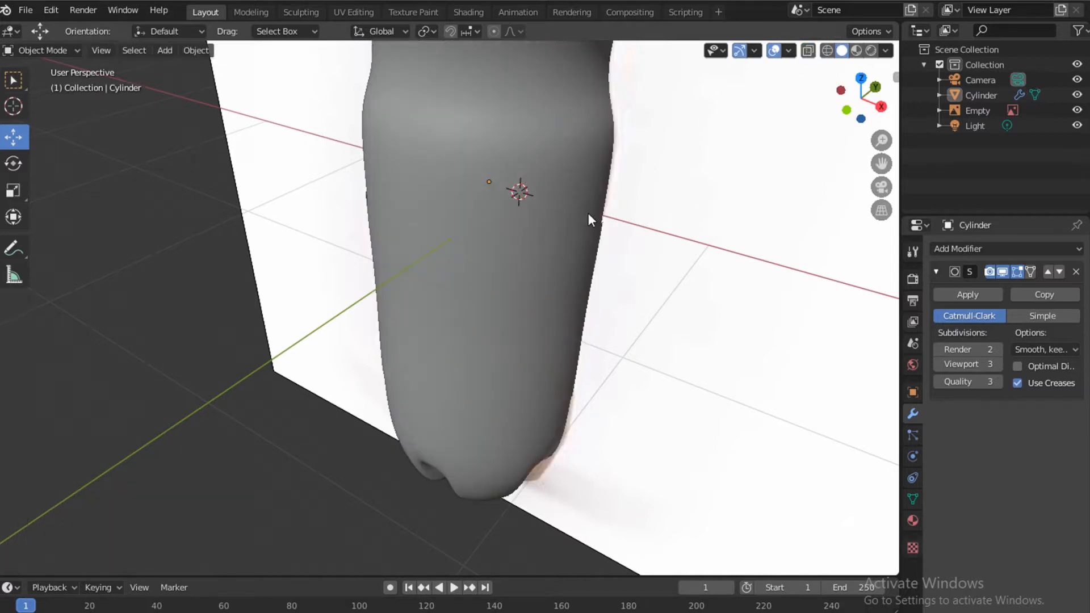
pyautogui.scroll(-5, 585, 208)
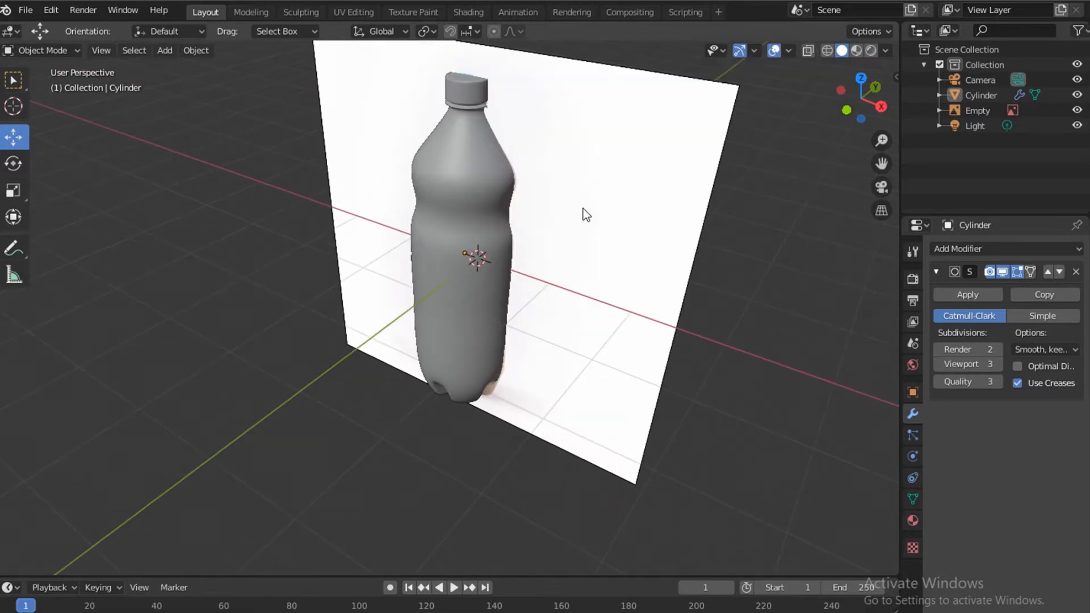
# Hide the reference image and inspect the bottle from below and above.
pyautogui.moveTo(861, 99)
pyautogui.mouseDown()
pyautogui.moveTo(863, 170)
pyautogui.moveTo(857, 39)
pyautogui.moveTo(854, 96)
pyautogui.moveTo(897, 68)
pyautogui.moveTo(896, 91)
pyautogui.moveTo(856, 114)
pyautogui.moveTo(866, 88)
pyautogui.mouseUp()
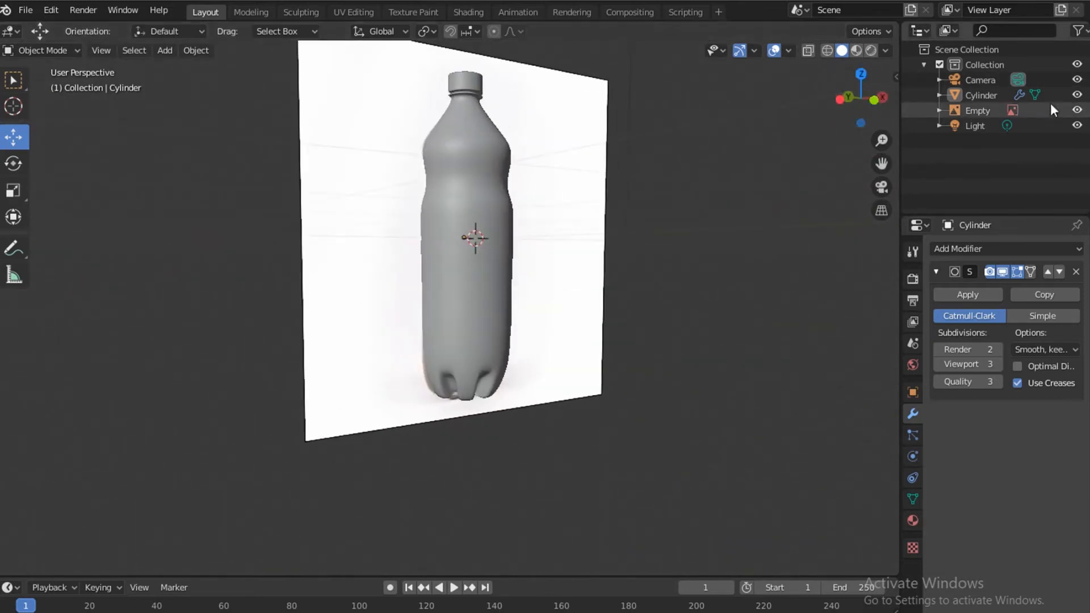
pyautogui.click(1076, 111)
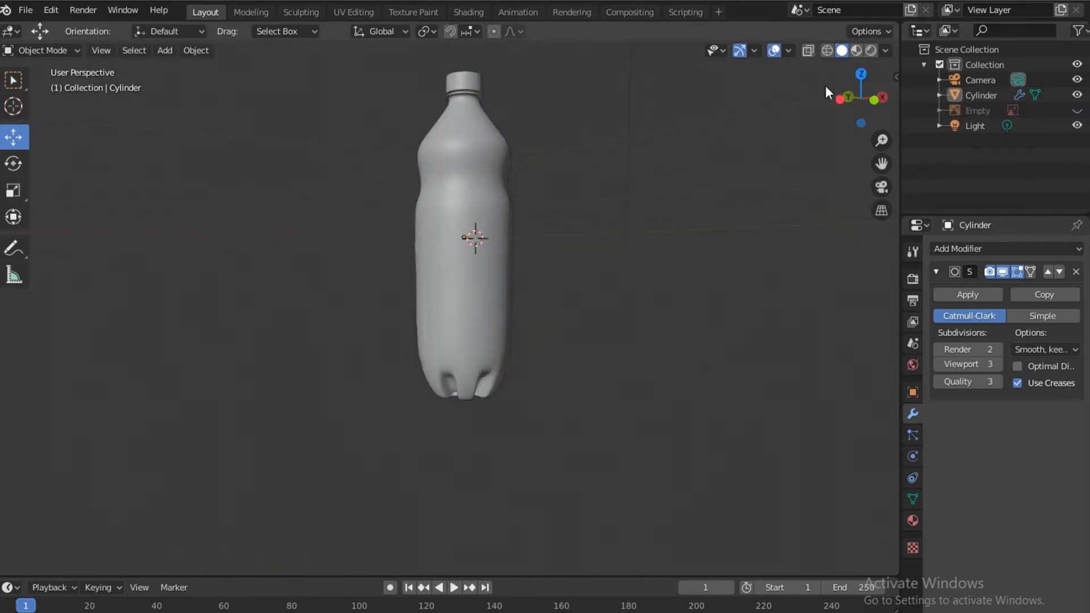
pyautogui.moveTo(819, 202); pyautogui.dragTo(817, 184)
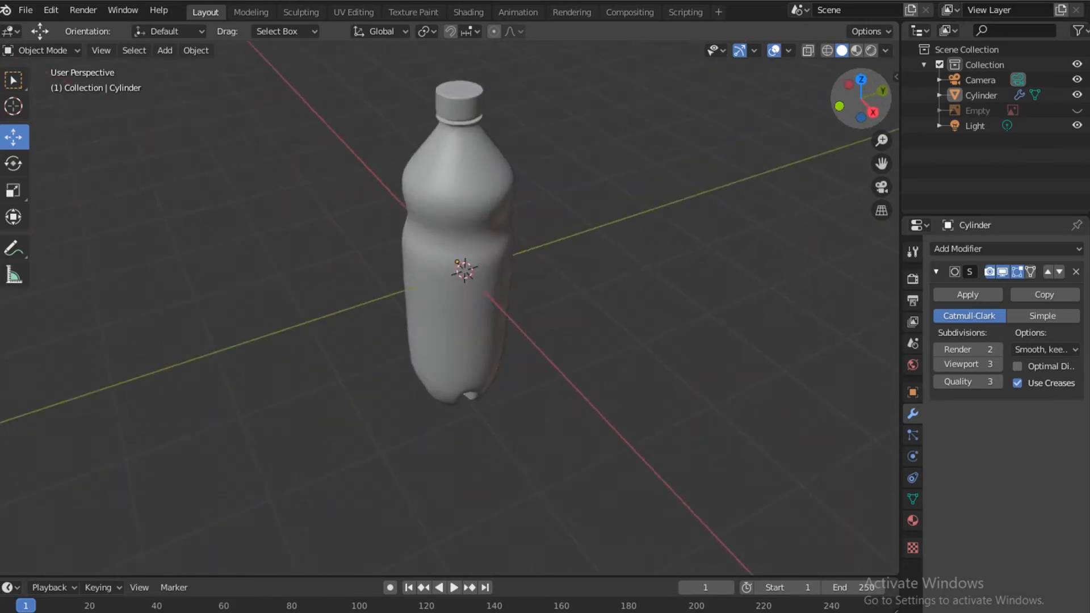